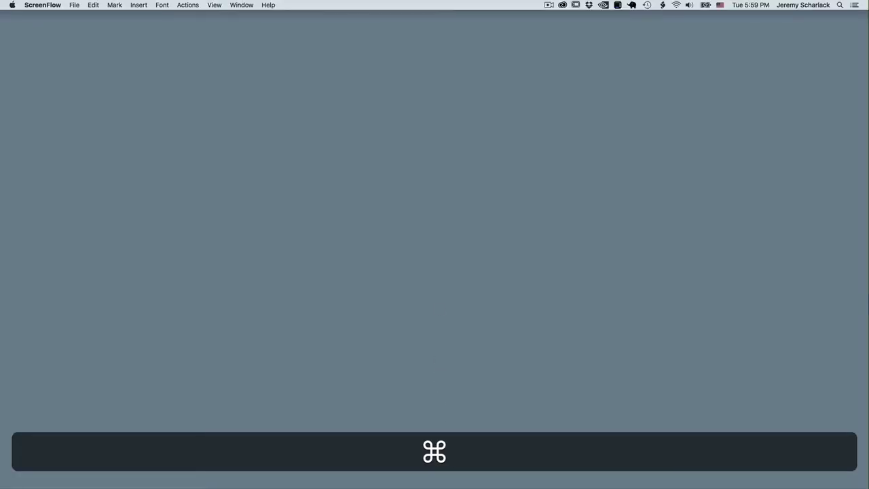
# - Create a new 1920 by 1080 px landscape document in RGB colour mode
pyautogui.press('super+n')
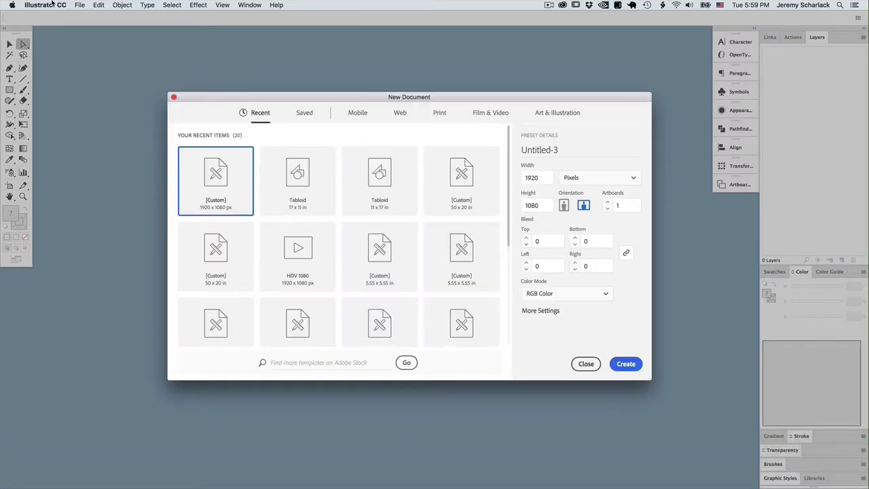
pyautogui.doubleClick(533, 176)
pyautogui.doubleClick(535, 204)
pyautogui.click(624, 363)
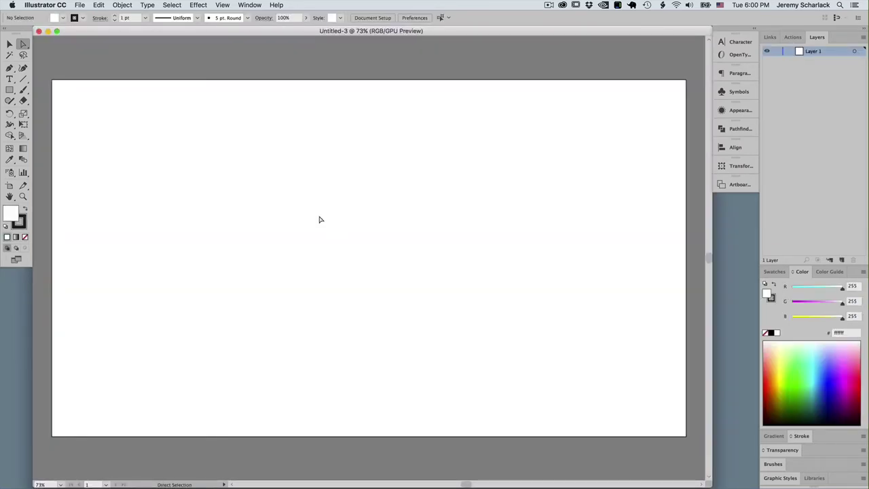
# - Cover the whole artboard with a strokeless rectangle filled dark blue-grey at H 204, S 20.83, B 18.82
pyautogui.press('m')
pyautogui.moveTo(52, 80)
pyautogui.mouseDown()
pyautogui.moveTo(650, 465)
pyautogui.moveTo(672, 437)
pyautogui.moveTo(685, 437)
pyautogui.mouseUp()
pyautogui.hotkey('shift', 'x')
pyautogui.press('x')
pyautogui.click(26, 237)
pyautogui.press('x')
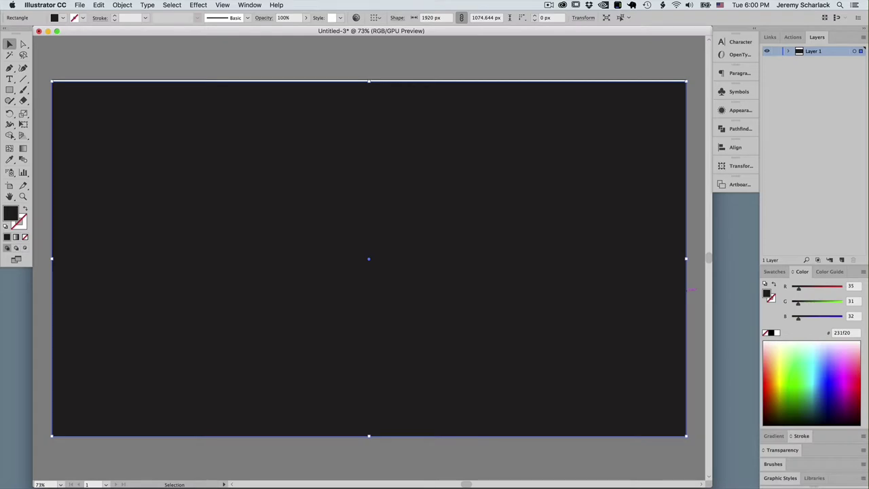
pyautogui.moveTo(841, 302); pyautogui.dragTo(819, 295)
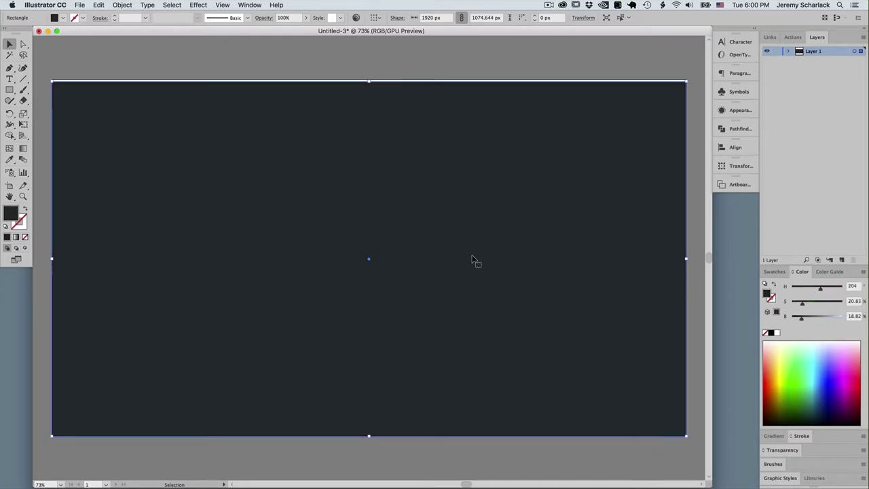
pyautogui.click(364, 63)
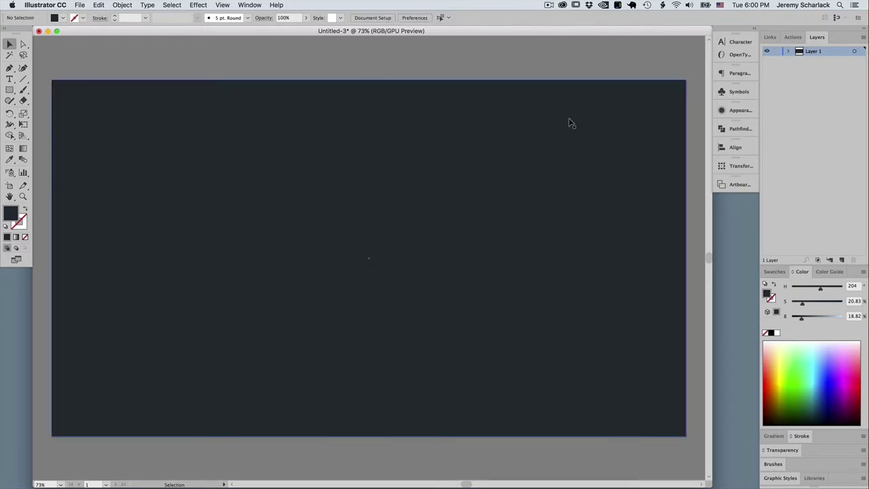
# - On a new layer above the locked background layer, draw a slim blue-grey rectangle about 9.6 by 37 px
pyautogui.click(841, 260)
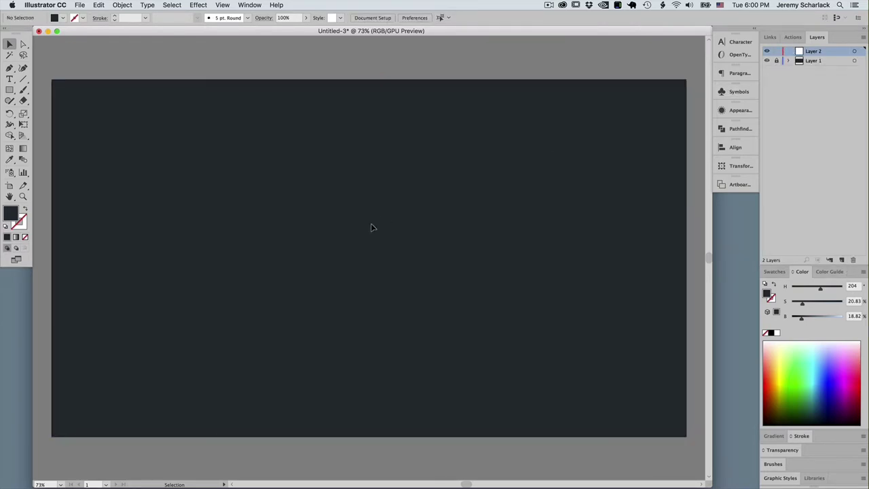
pyautogui.press('m')
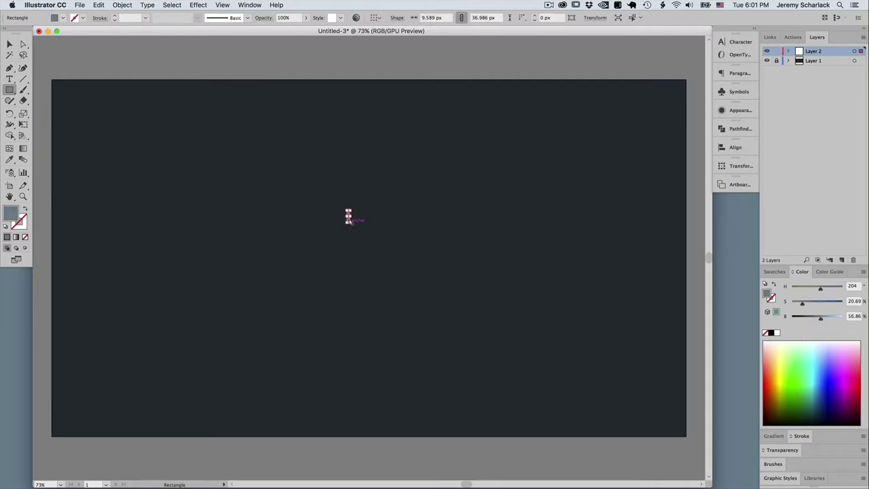
# - Paste a copy of the slim rectangle in place and rotate it 90 degrees to form a cross
pyautogui.press('super+c')
pyautogui.press('shift+super+c')
pyautogui.press('shift+super+v')
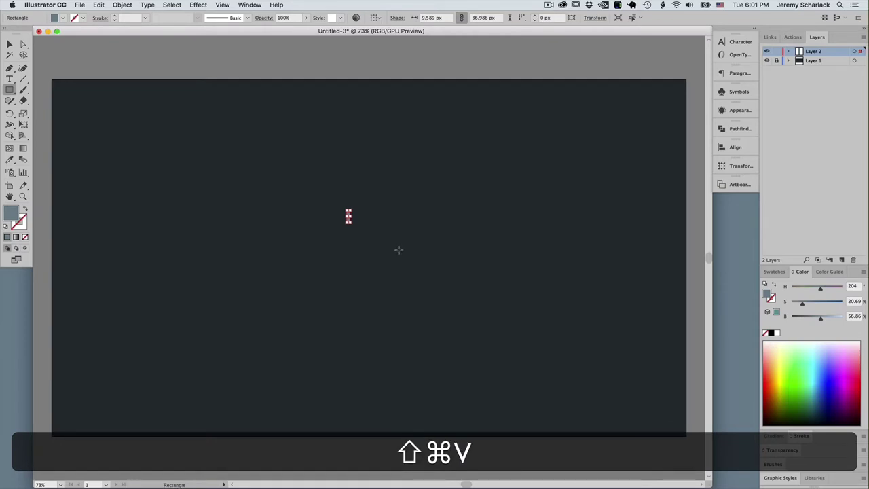
pyautogui.press('r')
pyautogui.keyDown('shift'); pyautogui.moveTo(369, 260); pyautogui.dragTo(374, 213); pyautogui.keyUp('shift')
pyautogui.hotkey('shift', 'v')
# - Group the two bars of the cross and move it just outside the artboard's upper-left corner
pyautogui.click(374, 228)
pyautogui.press('space')
pyautogui.moveTo(351, 242); pyautogui.dragTo(68, 112)
pyautogui.click(379, 235)
pyautogui.press('super+g')
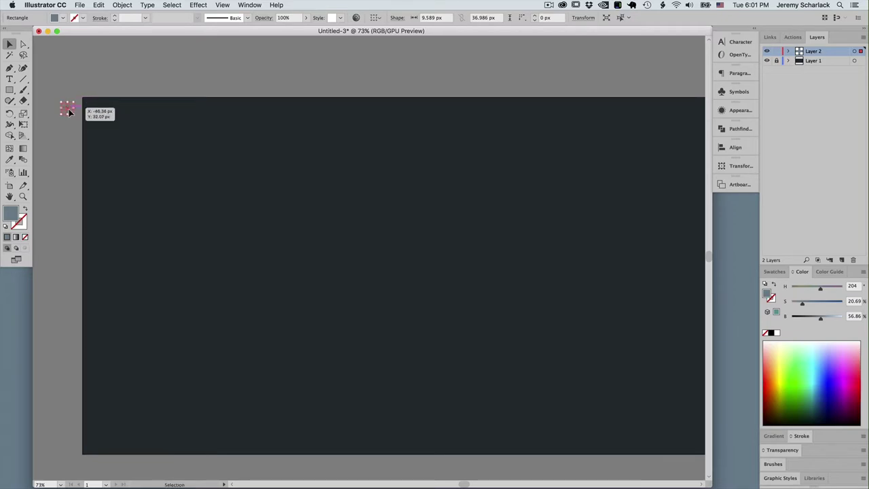
pyautogui.press('super+minus')
pyautogui.moveTo(378, 336); pyautogui.dragTo(136, 215)
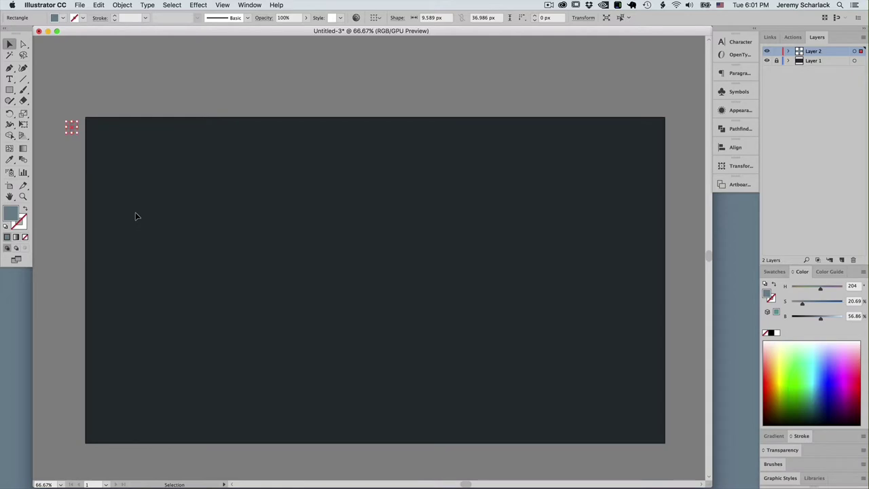
pyautogui.click(72, 188)
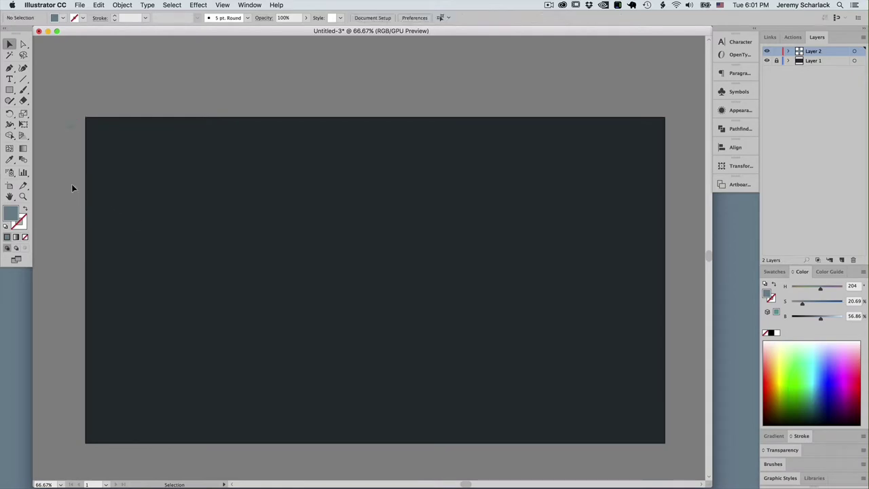
# - Duplicate the cross straight across to just outside the artboard's upper-right corner
pyautogui.click(72, 127)
pyautogui.keyDown('alt'); pyautogui.keyDown('shift'); pyautogui.moveTo(72, 127); pyautogui.dragTo(672, 156); pyautogui.keyUp('shift'); pyautogui.keyUp('alt')
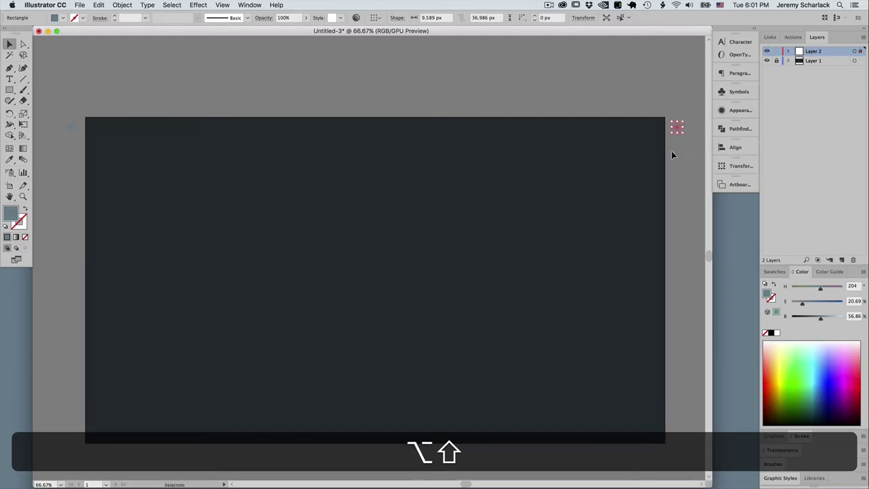
pyautogui.click(326, 87)
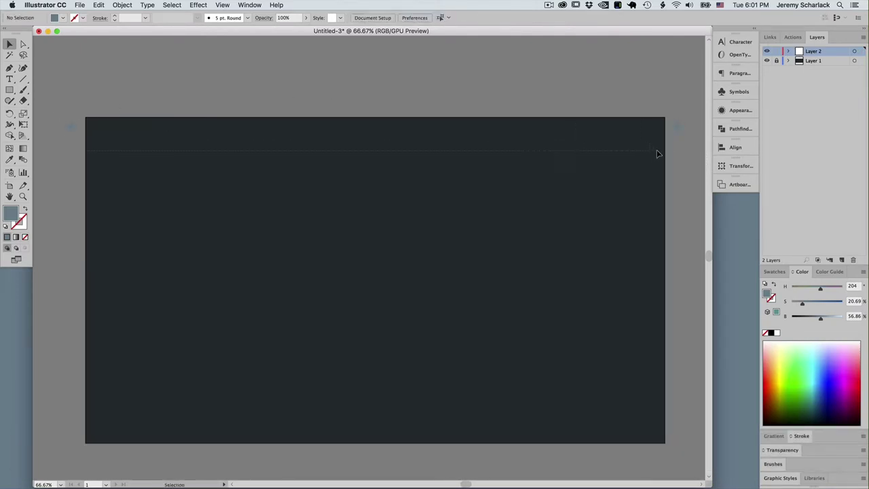
# - Select both crosses and make a blend between them
pyautogui.press('super+a')
pyautogui.click(132, 5)
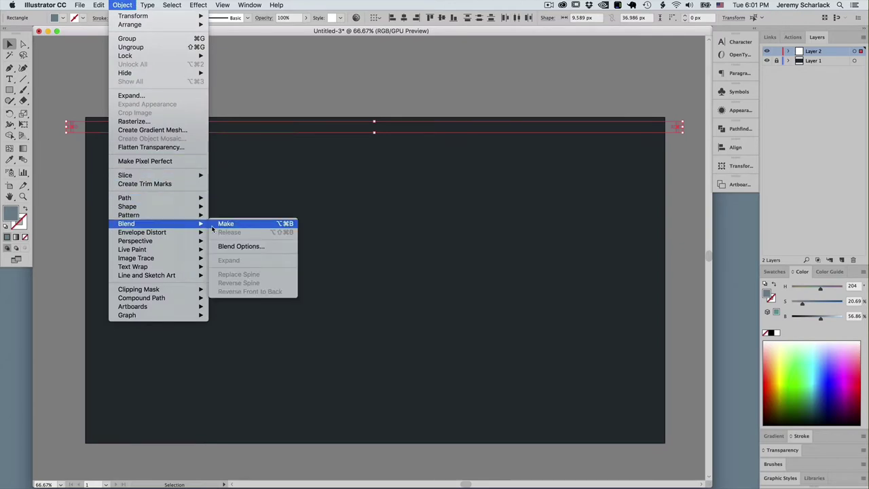
pyautogui.click(216, 224)
# - Set the blend's spacing to Specified Steps with 40 steps
pyautogui.click(144, 5)
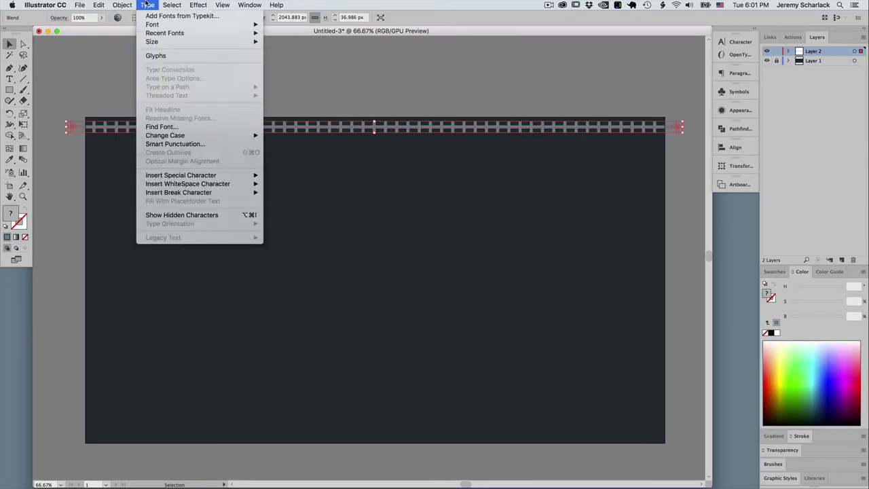
pyautogui.moveTo(137, 224)
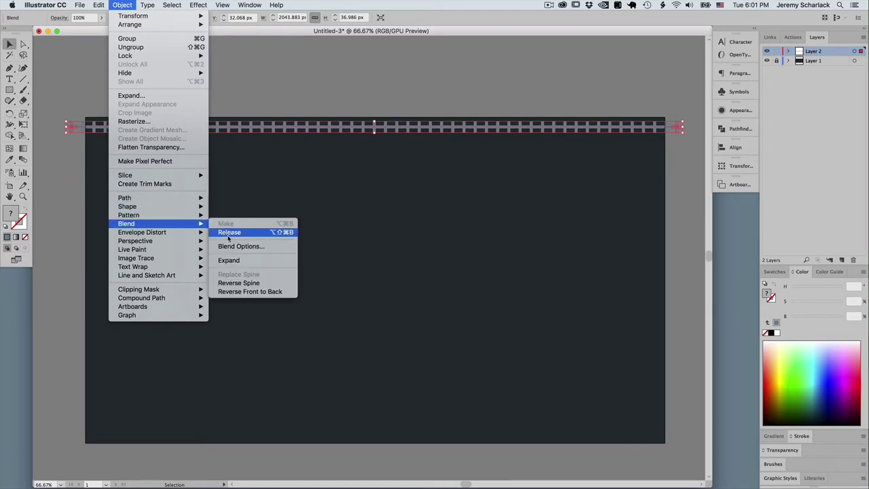
pyautogui.click(234, 241)
pyautogui.click(180, 206)
pyautogui.click(175, 223)
pyautogui.click(147, 243)
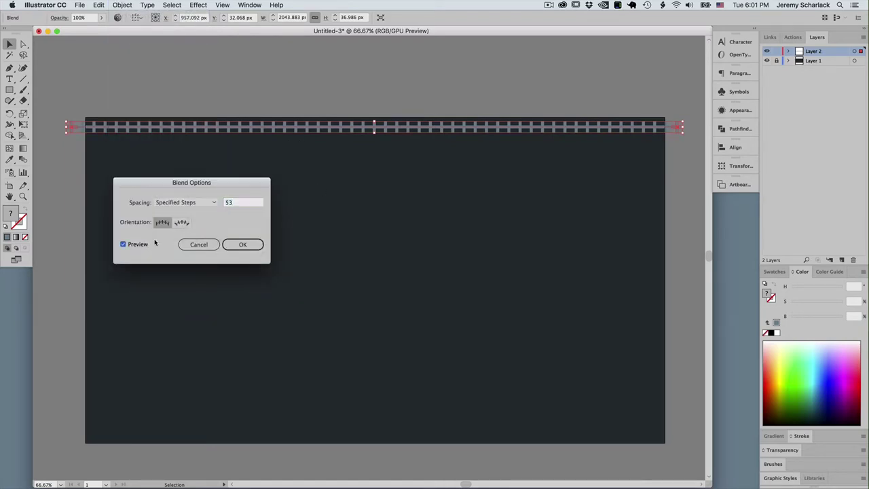
pyautogui.click(236, 201)
pyautogui.write('40')
pyautogui.press('Tab')
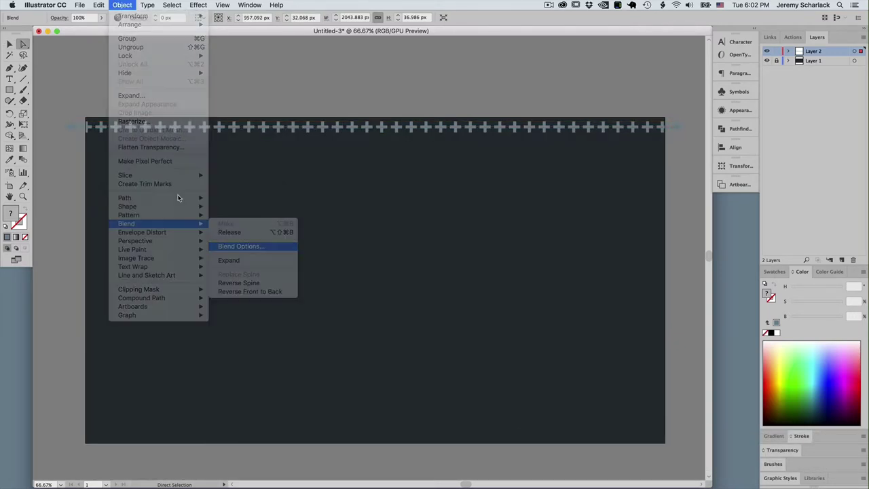
# - Reduce the cross blend to 34 specified steps with the preview enabled
pyautogui.click(232, 215)
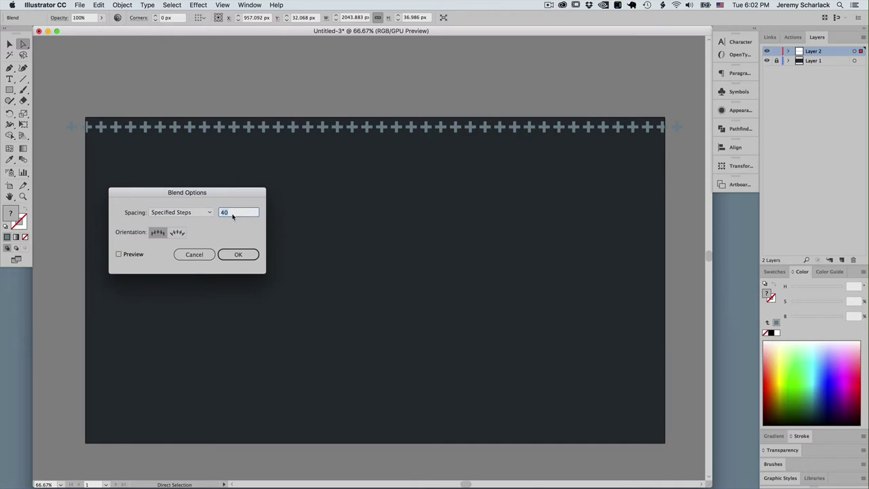
pyautogui.press('Down')
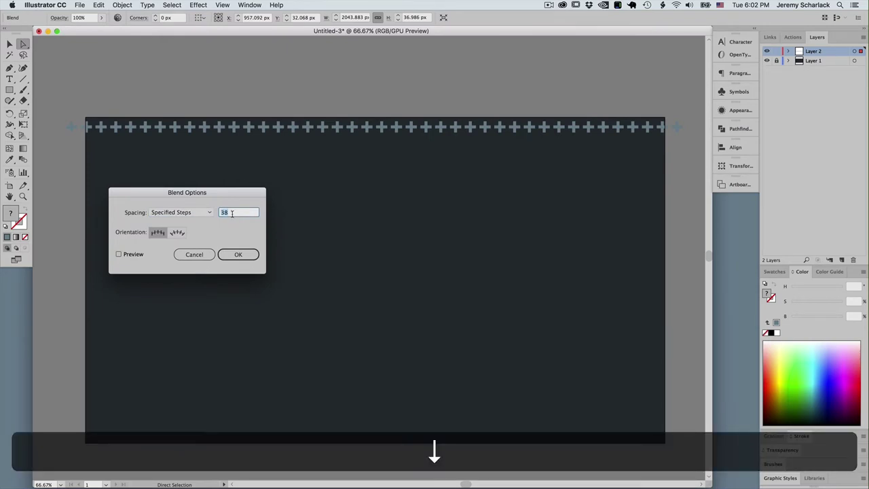
pyautogui.click(133, 255)
pyautogui.press('Down')
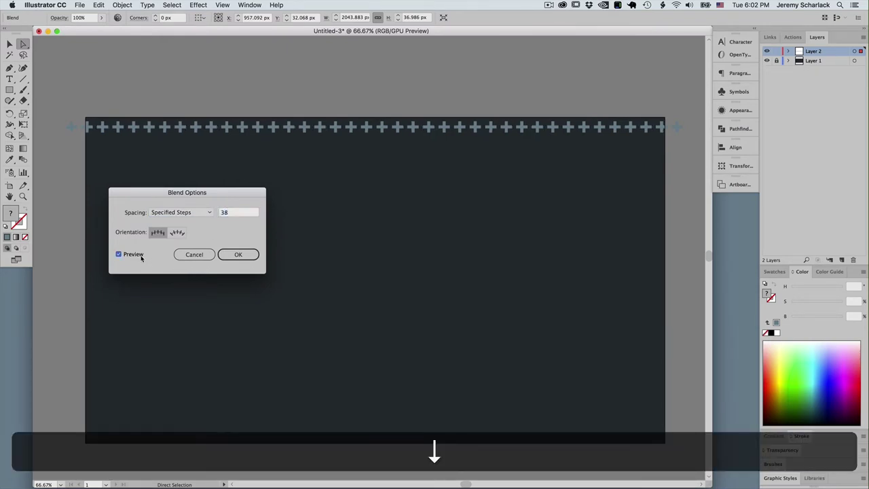
pyautogui.click(255, 213)
pyautogui.press('Down')
pyautogui.press('Down')
pyautogui.press('Down')
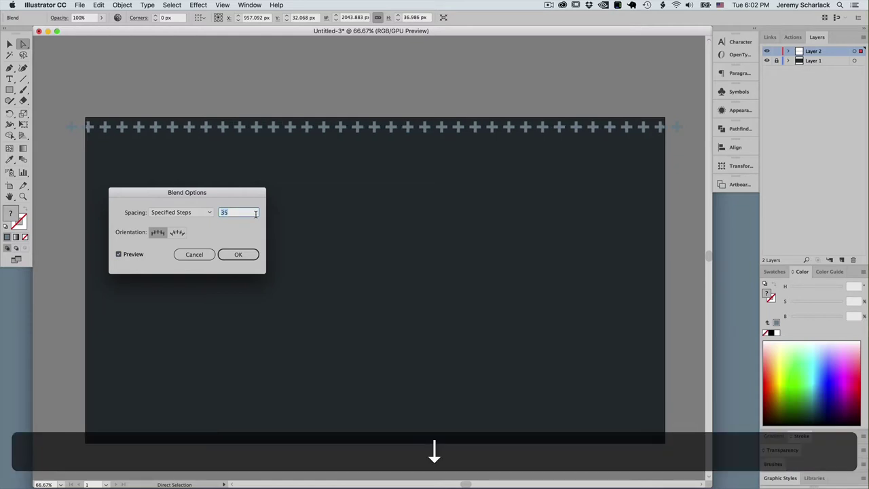
pyautogui.press('Down')
pyautogui.press('Up')
pyautogui.press('Down')
pyautogui.click(246, 256)
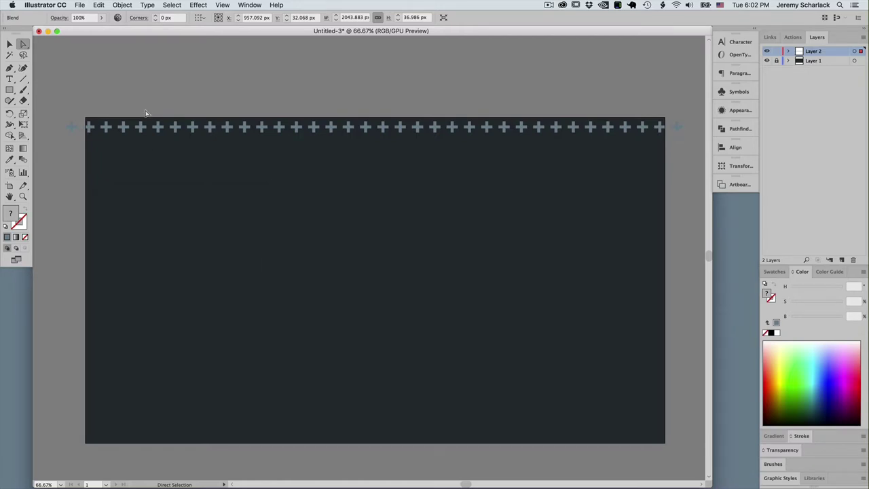
# - Duplicate the row of crosses below itself, offset by half a gap, and nudge the rows into a staggered arrangement
pyautogui.press('super+h')
pyautogui.press('a')
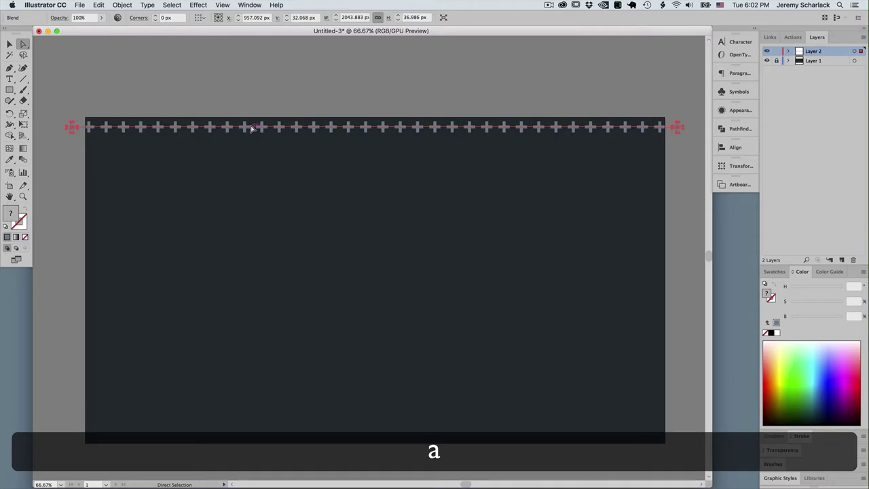
pyautogui.press('v')
pyautogui.moveTo(286, 130)
pyautogui.keyDown('alt'); pyautogui.keyDown('shift'); pyautogui.mouseDown()
pyautogui.moveTo(286, 146)
pyautogui.moveTo(294, 141)
pyautogui.mouseUp(); pyautogui.keyUp('shift'); pyautogui.keyUp('alt')
pyautogui.press('Left')
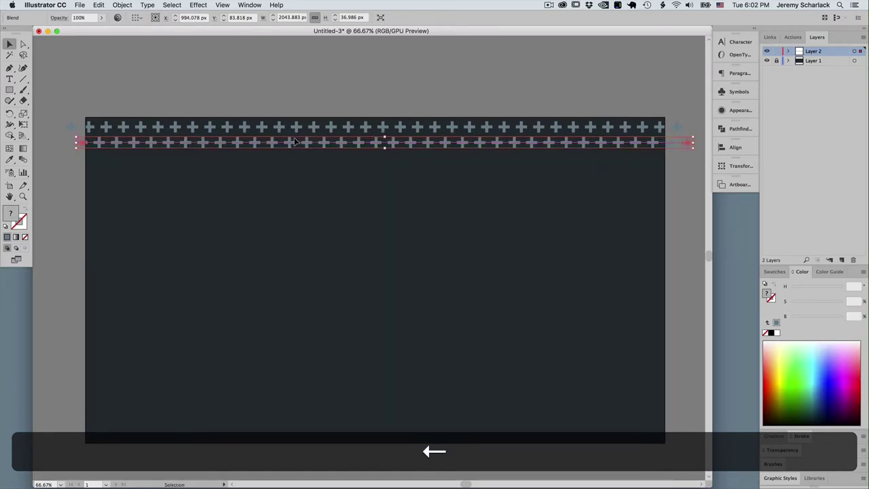
pyautogui.press('Up')
pyautogui.press('Up')
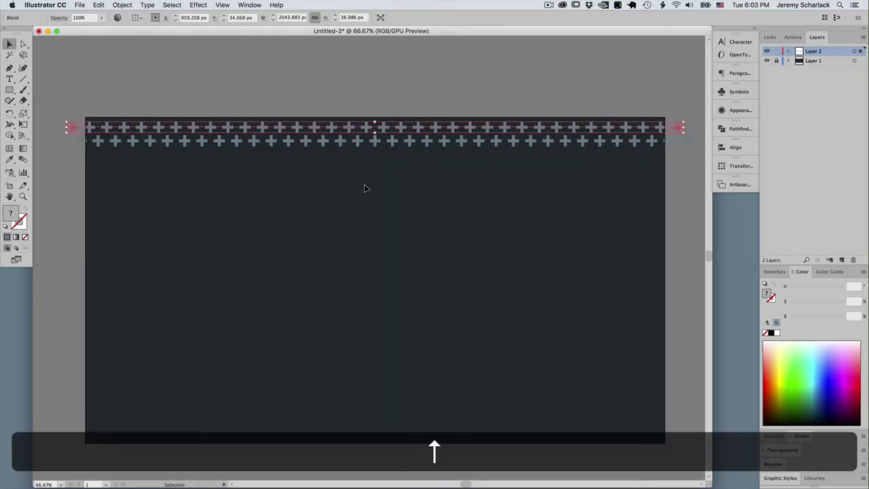
pyautogui.click(364, 188)
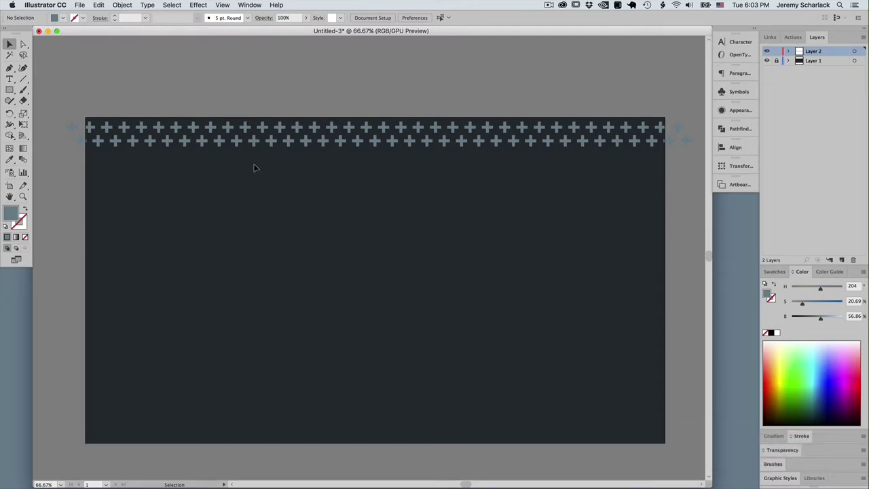
# - Duplicate the two staggered rows of crosses directly below themselves, continuing the same vertical spacing
pyautogui.click(378, 128)
pyautogui.keyDown('alt'); pyautogui.keyDown('shift'); pyautogui.moveTo(417, 141); pyautogui.dragTo(419, 166); pyautogui.keyUp('shift'); pyautogui.keyUp('alt')
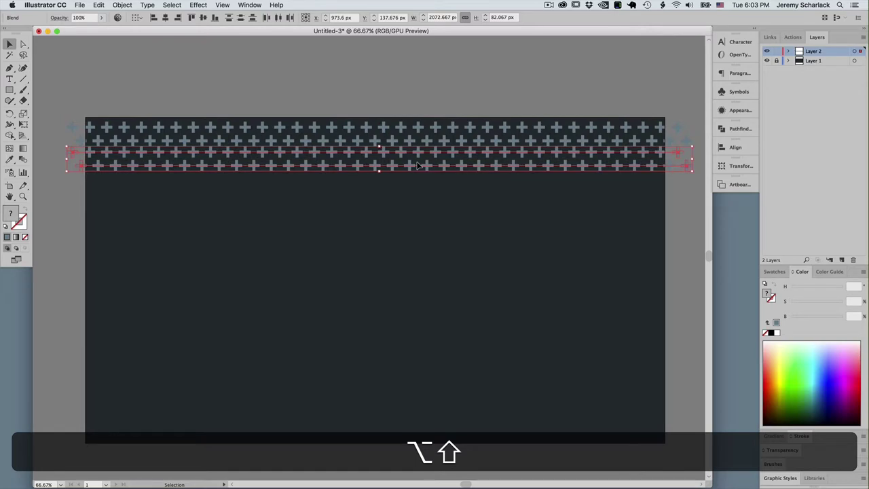
pyautogui.press('super+z')
pyautogui.keyDown('alt'); pyautogui.keyDown('shift'); pyautogui.moveTo(418, 136); pyautogui.dragTo(353, 154); pyautogui.keyUp('shift'); pyautogui.keyUp('alt')
# - Repeat the row duplication until the crosses extend past the artboard's bottom edge
pyautogui.press('super+d')
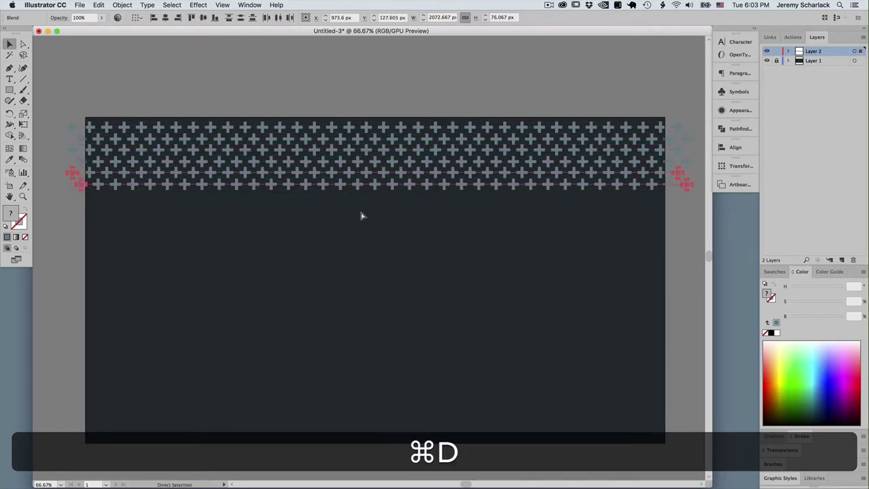
pyautogui.press('super+d')
pyautogui.press('super+d')
pyautogui.press('super+d')
pyautogui.press('super+d')
pyautogui.press('super+d')
pyautogui.press('super+d')
pyautogui.press('super+d')
pyautogui.press('super+d')
pyautogui.press('super+d')
pyautogui.press('super+d')
pyautogui.press('super+d')
pyautogui.press('super+d')
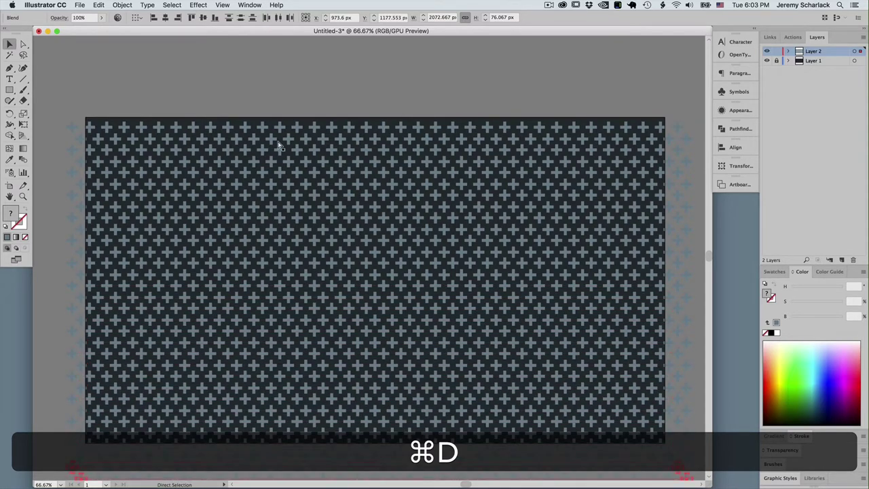
# - Select all the cross rows and shift them up to about Y 549 px so they overlap the artboard's top and bottom edges
pyautogui.press('super+minus')
pyautogui.press('super+a')
pyautogui.moveTo(435, 148); pyautogui.dragTo(427, 275)
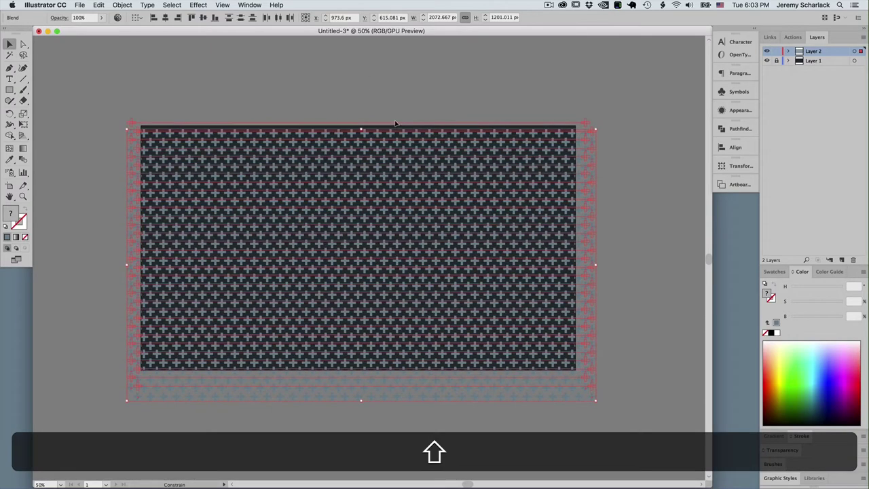
pyautogui.hotkey('shift', 'Up')
pyautogui.press('Up')
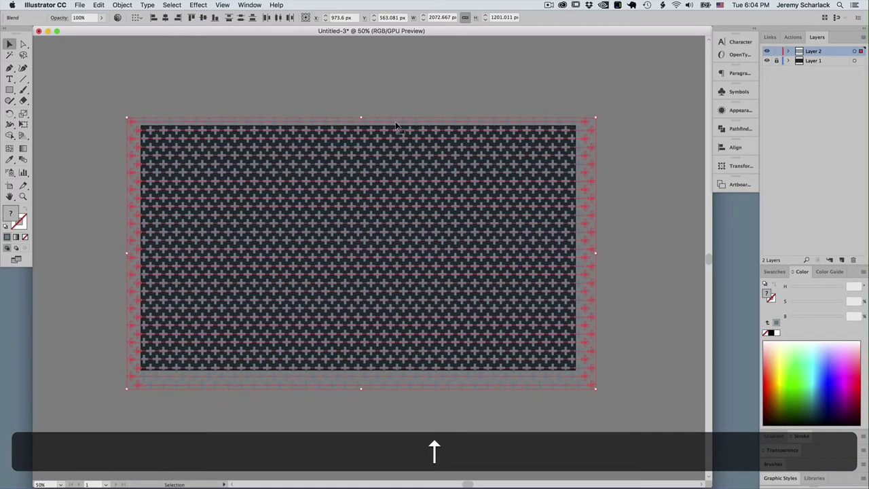
pyautogui.press('Up')
pyautogui.press('Up')
pyautogui.press('Up')
pyautogui.press('Up')
pyautogui.press('Up')
pyautogui.press('Up')
pyautogui.press('Up')
pyautogui.press('Up')
pyautogui.press('Up')
pyautogui.press('Up')
pyautogui.press('Up')
pyautogui.press('Up')
pyautogui.press('Up')
pyautogui.press('Up')
# - Recolour the whole cross pattern green with H 157, S 91, B 71, then deselect it
pyautogui.click(772, 323)
pyautogui.press('super+h')
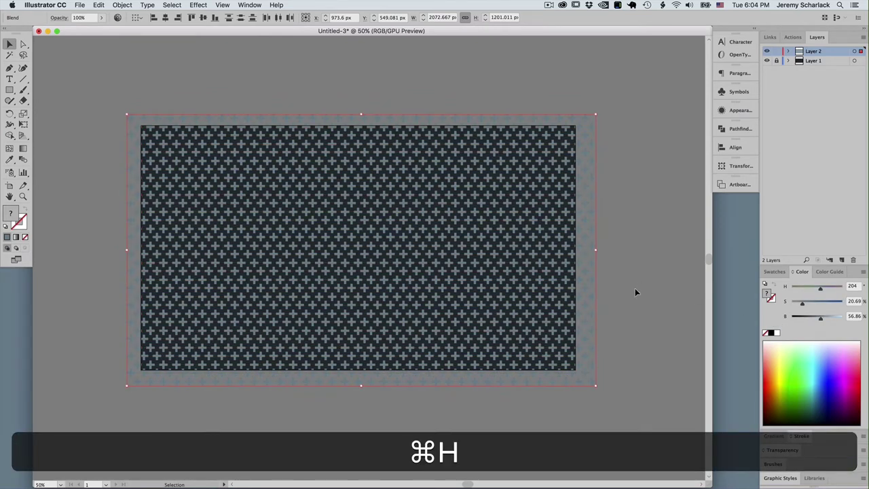
pyautogui.press('a')
pyautogui.moveTo(819, 289); pyautogui.dragTo(817, 290)
pyautogui.moveTo(826, 320); pyautogui.dragTo(838, 303)
pyautogui.moveTo(843, 317); pyautogui.dragTo(827, 319)
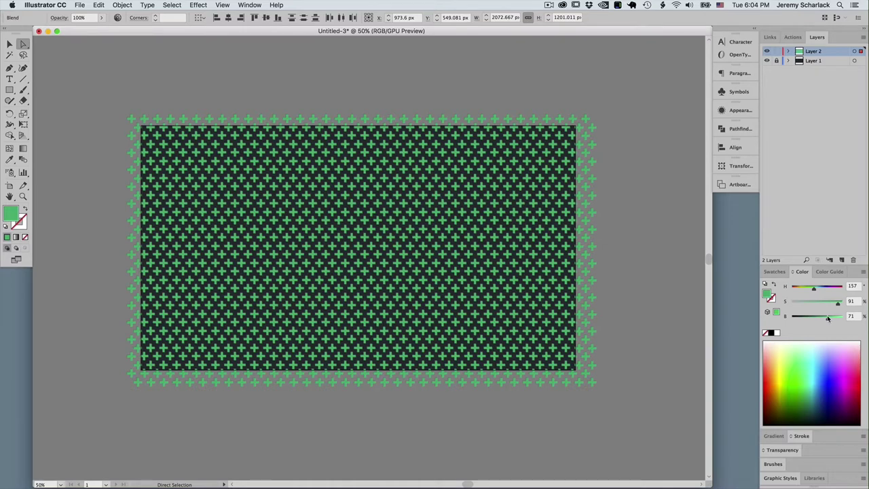
pyautogui.click(42, 184)
# - Save the pattern document as Crosses.ai in Adobe Illustrator format in the Tutorial folder, accepting the default file options
pyautogui.press('super+shift+s')
pyautogui.write('Cross.ai')
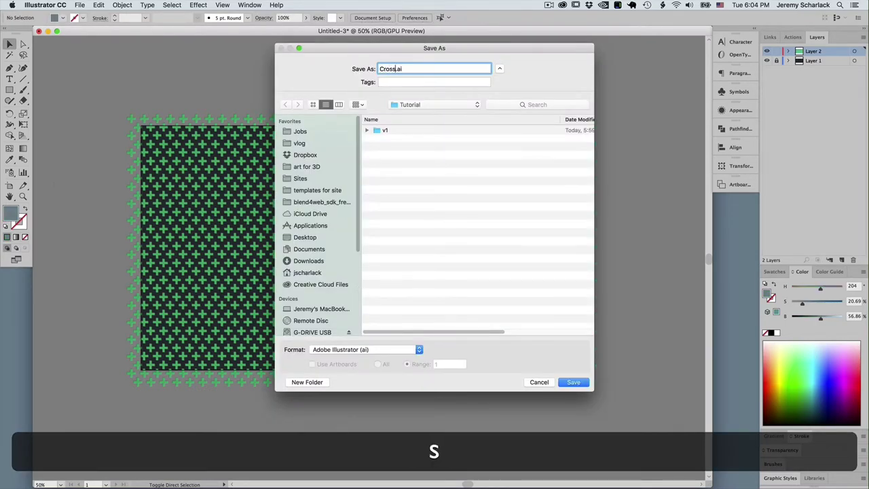
pyautogui.write('es')
pyautogui.press('Return')
pyautogui.press('Return')
# - Export the pattern as Crosses.png in PNG format, clipped to all artboards, into the Tutorial folder
pyautogui.click(80, 5)
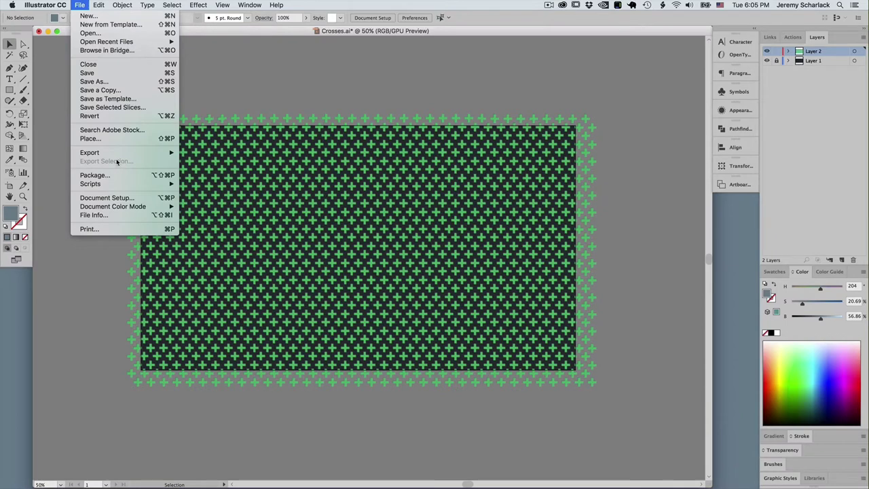
pyautogui.click(186, 161)
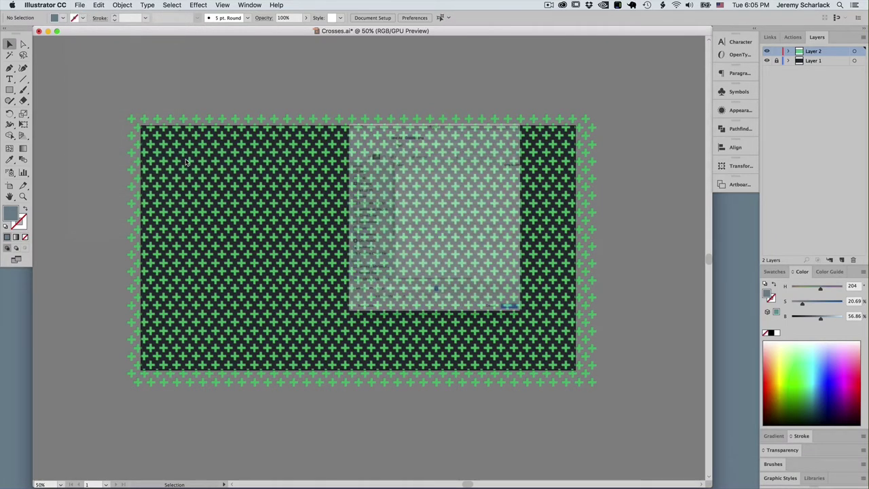
pyautogui.click(422, 351)
pyautogui.click(422, 350)
pyautogui.click(343, 363)
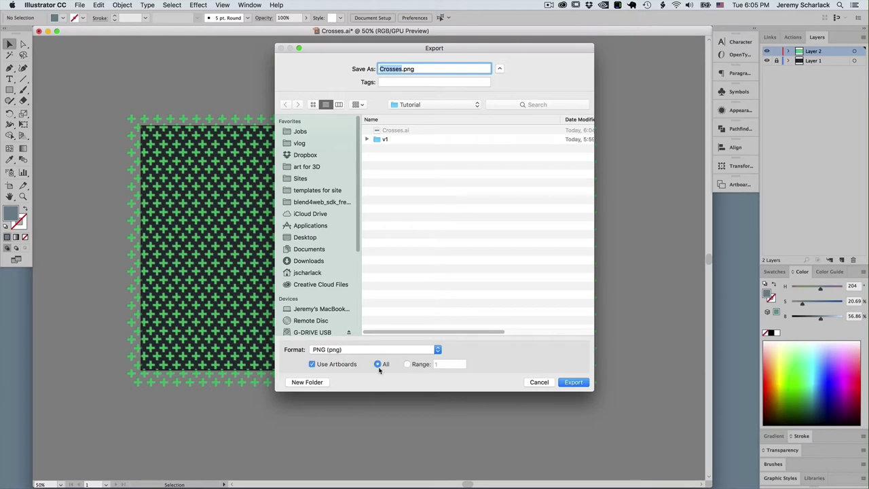
pyautogui.click(574, 383)
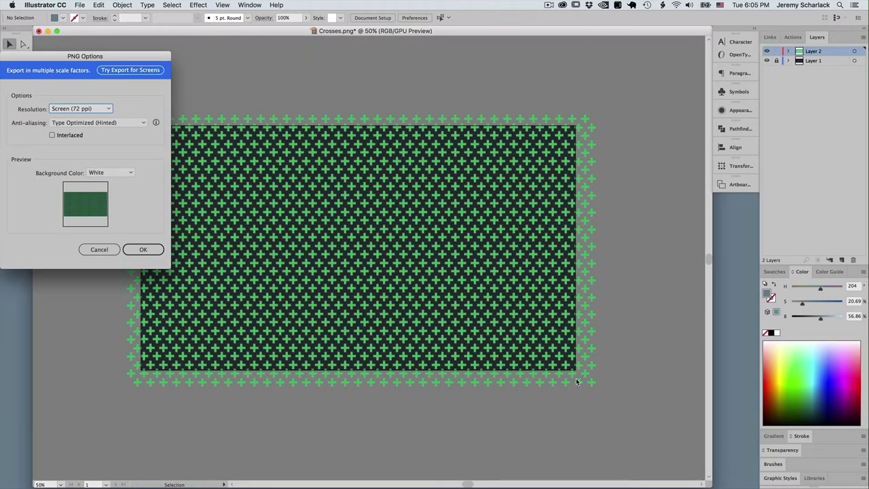
# - Finish the PNG export at Screen (72 ppi) with Art Optimized (Supersampling) anti-aliasing, and save the Illustrator document
pyautogui.click(130, 123)
pyautogui.click(109, 142)
pyautogui.click(90, 110)
pyautogui.click(91, 112)
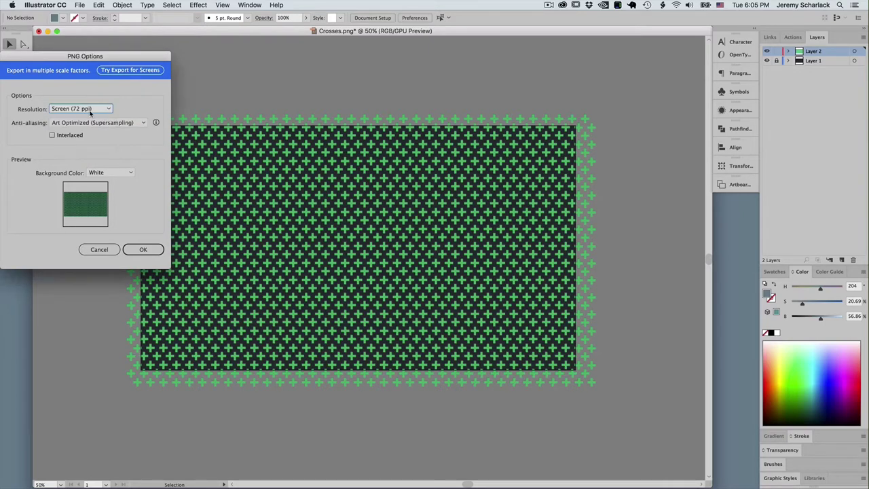
pyautogui.click(155, 250)
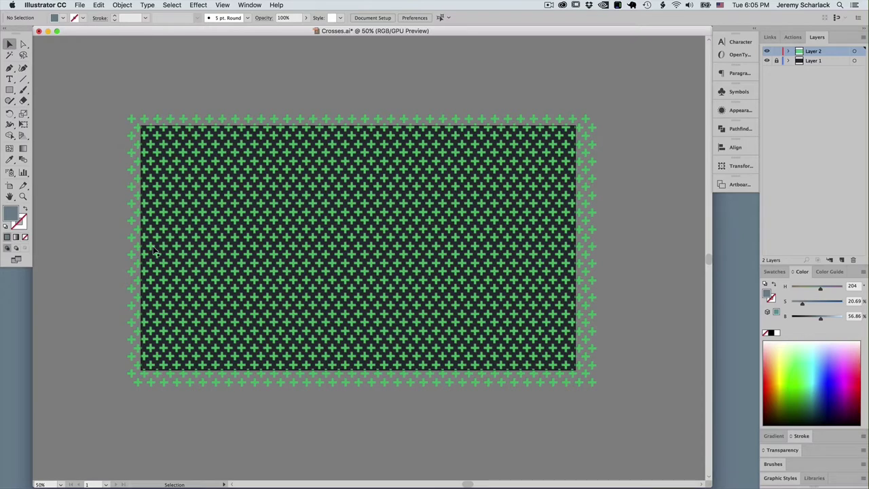
pyautogui.press('super+s')
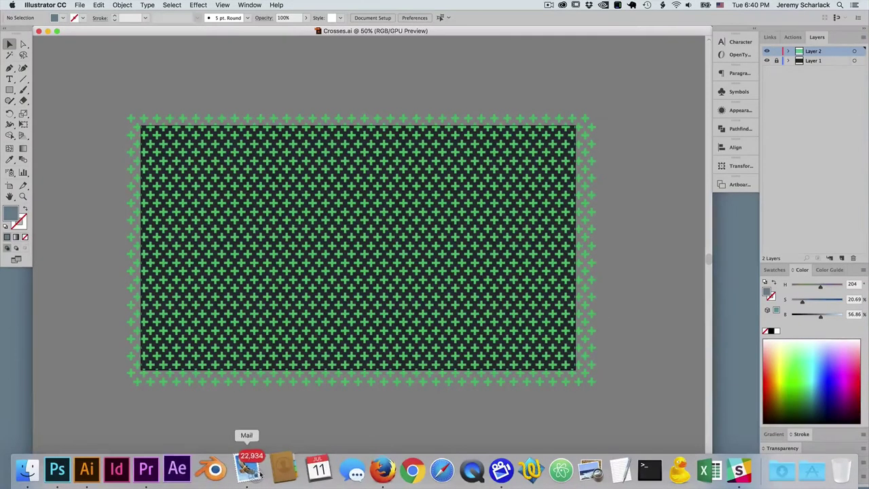
# - Switch to Blender, dismiss the splash screen and align the camera to the front view of the default cube
pyautogui.click(215, 469)
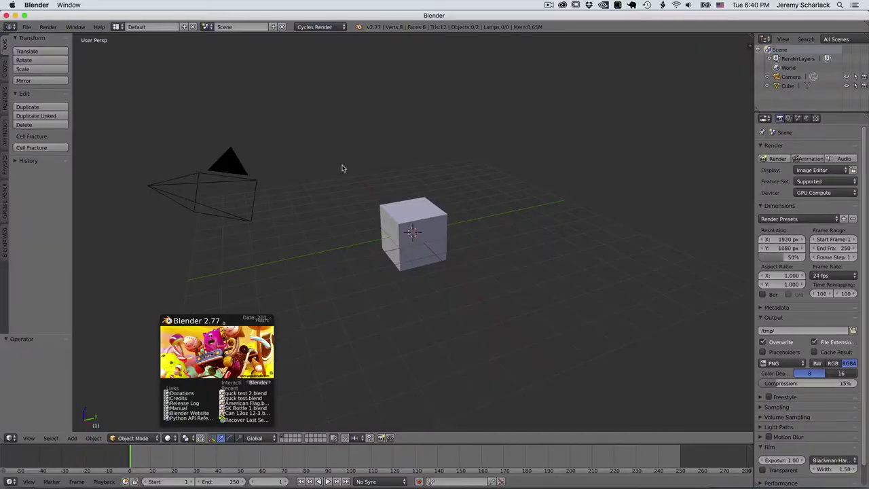
pyautogui.click(343, 321)
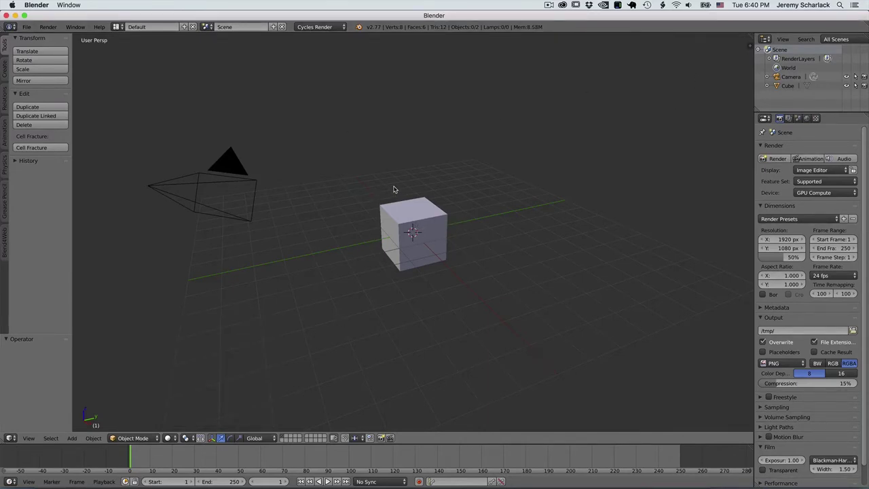
pyautogui.press('KP_1')
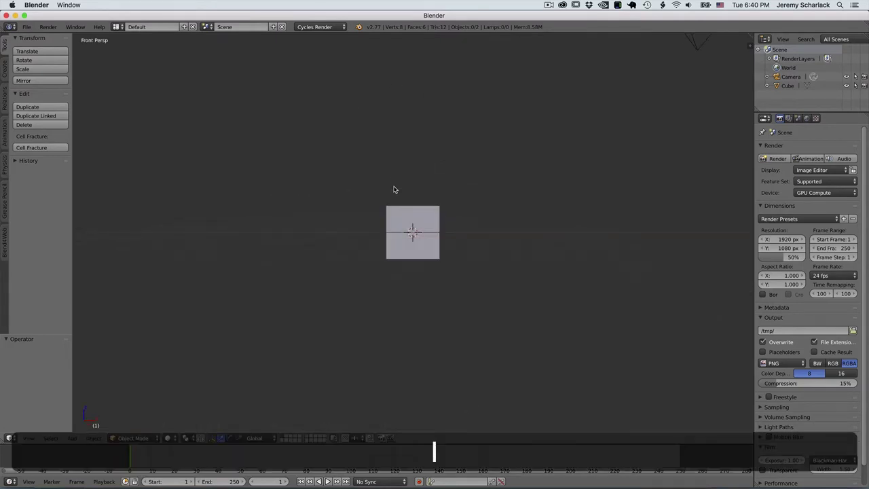
pyautogui.press('space')
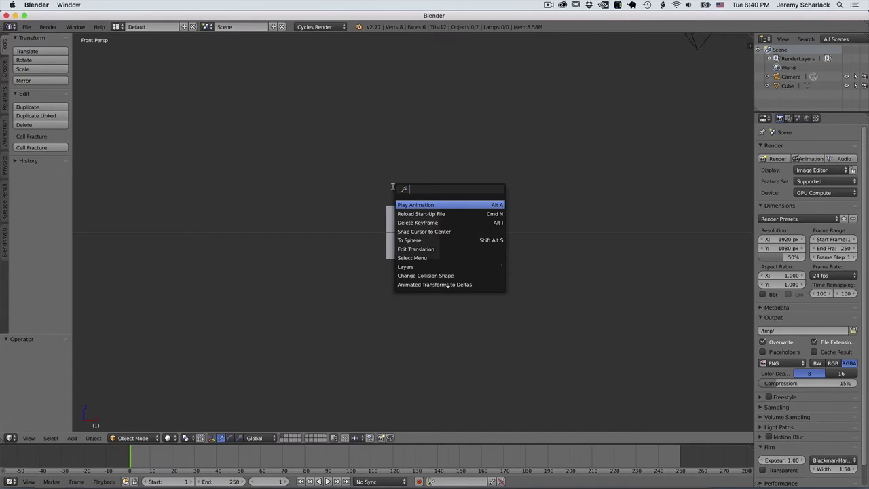
pyautogui.write('camera')
pyautogui.press('Down')
pyautogui.press('Down')
pyautogui.press('Down')
pyautogui.press('Return')
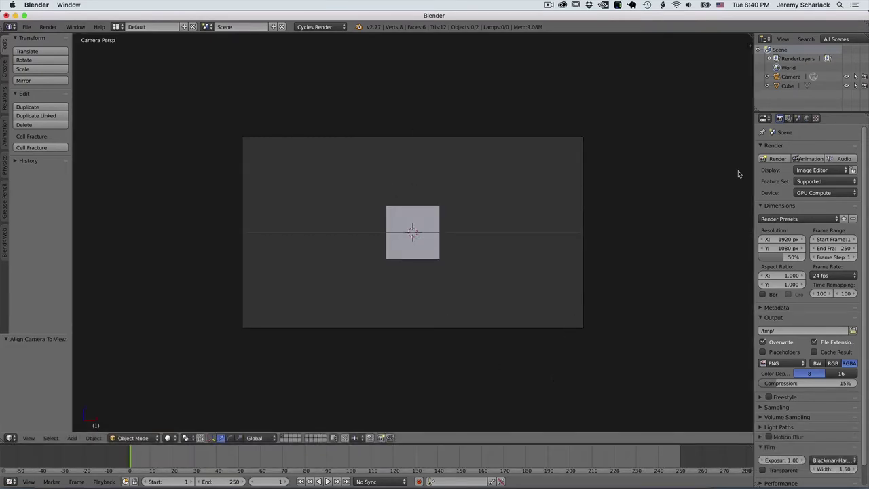
# - Select the camera and set its lens focal length to 135 mm
pyautogui.rightClick(584, 165)
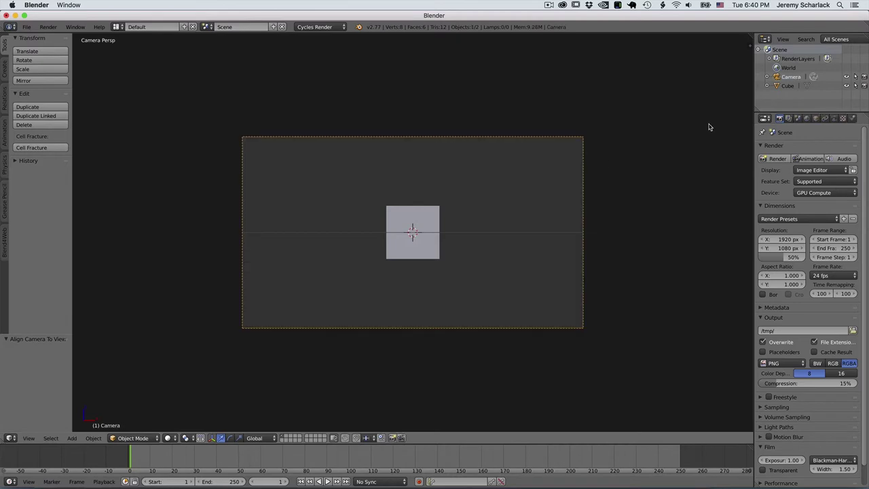
pyautogui.click(833, 118)
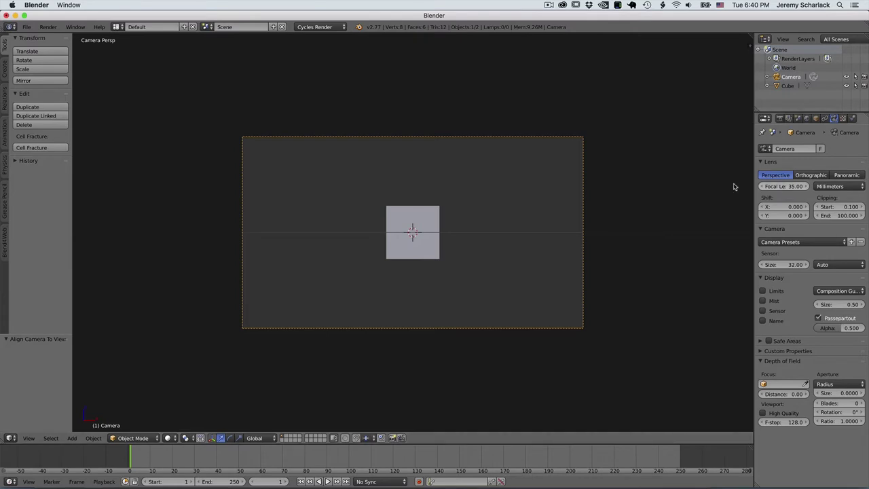
pyautogui.click(795, 186)
pyautogui.write('5')
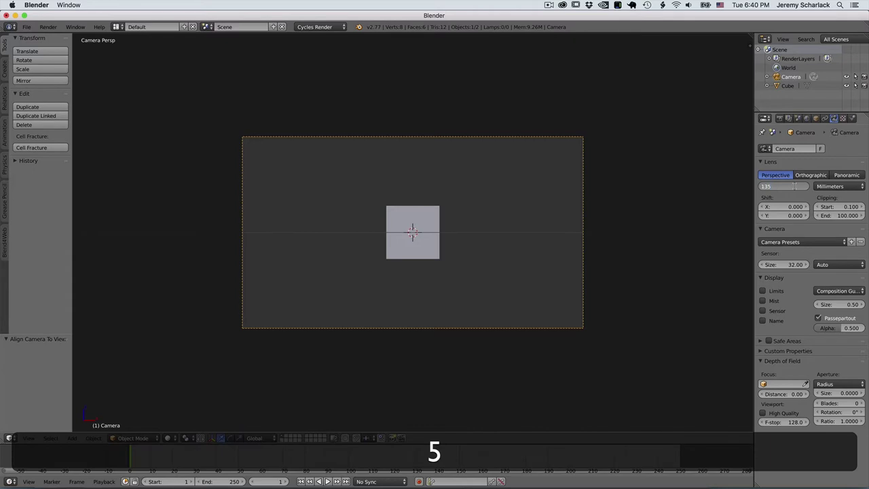
pyautogui.press('Return')
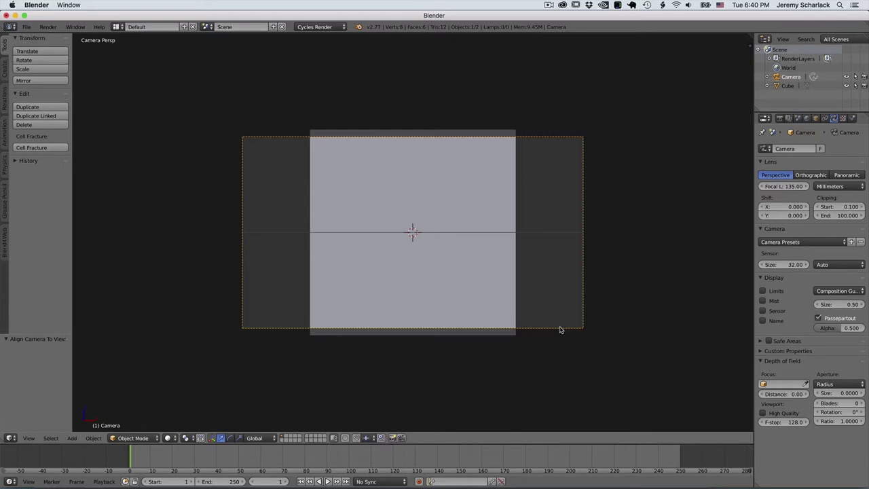
# - Pull the camera back from the cube along its local Z axis in two moves of about 0.61 and 2.65 units
pyautogui.press('g')
pyautogui.press('z')
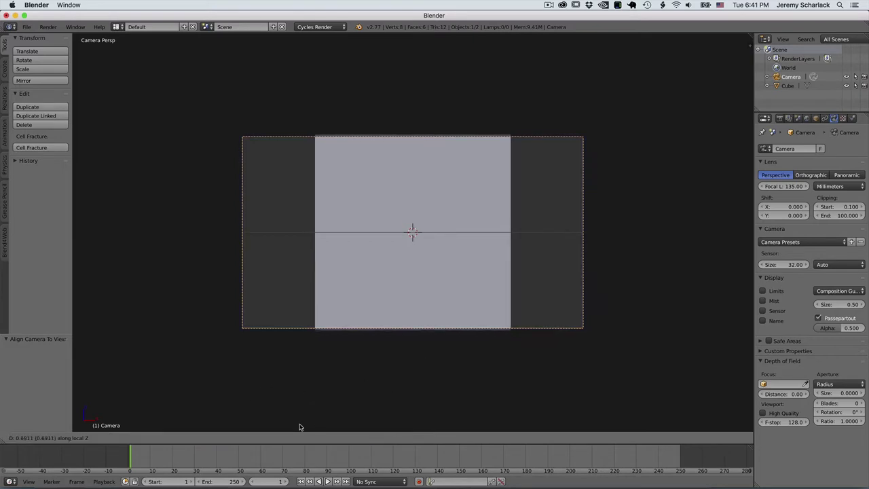
pyautogui.click(227, 413)
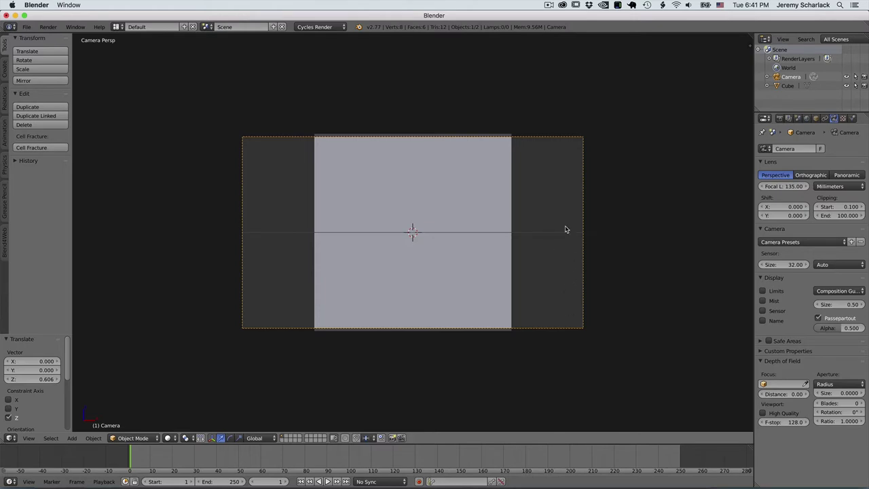
pyautogui.press('g')
pyautogui.press('z')
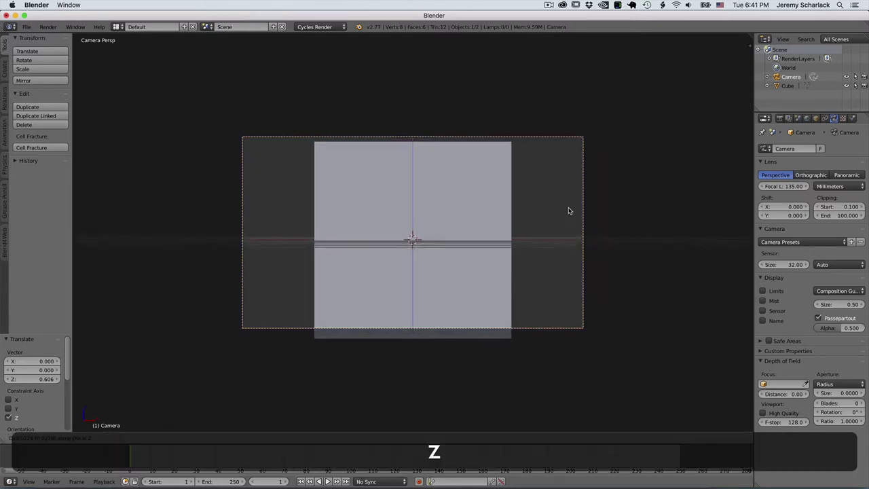
pyautogui.click(442, 402)
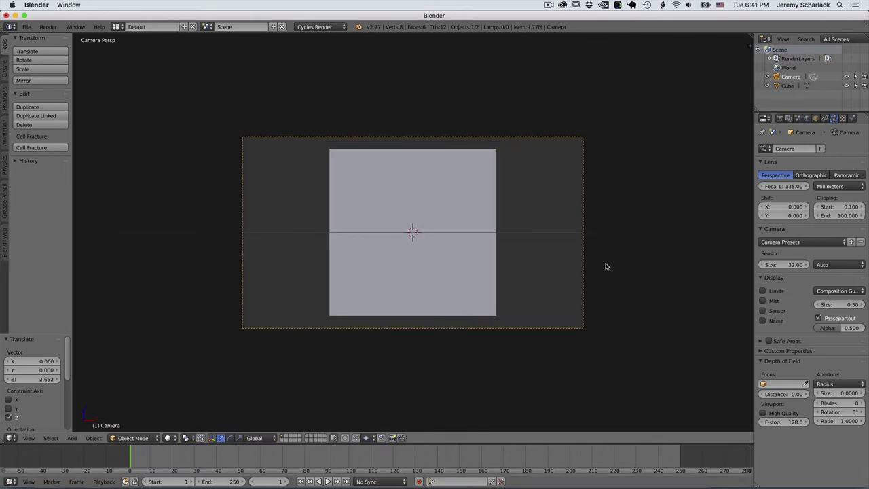
pyautogui.press('g')
pyautogui.press('z')
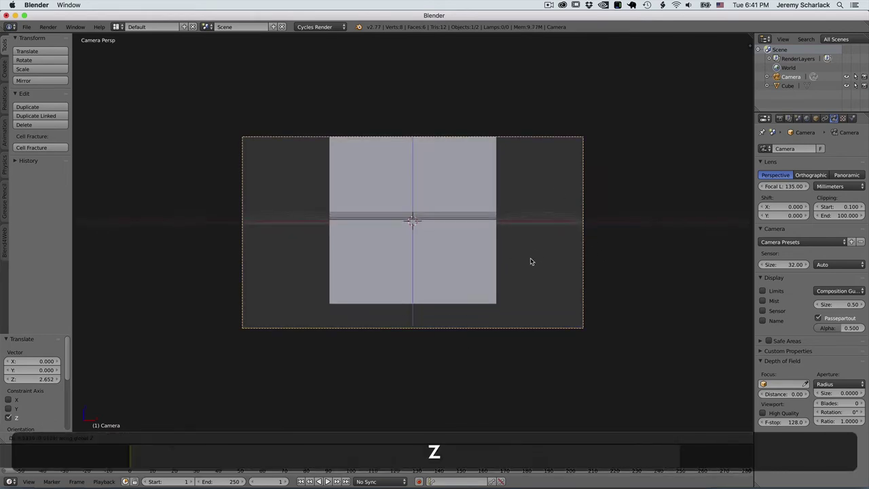
pyautogui.rightClick(562, 240)
# - Move the camera about 2.05 units farther back along its local Z axis to leave more room around the cube
pyautogui.press('g')
pyautogui.press('z')
pyautogui.press('z')
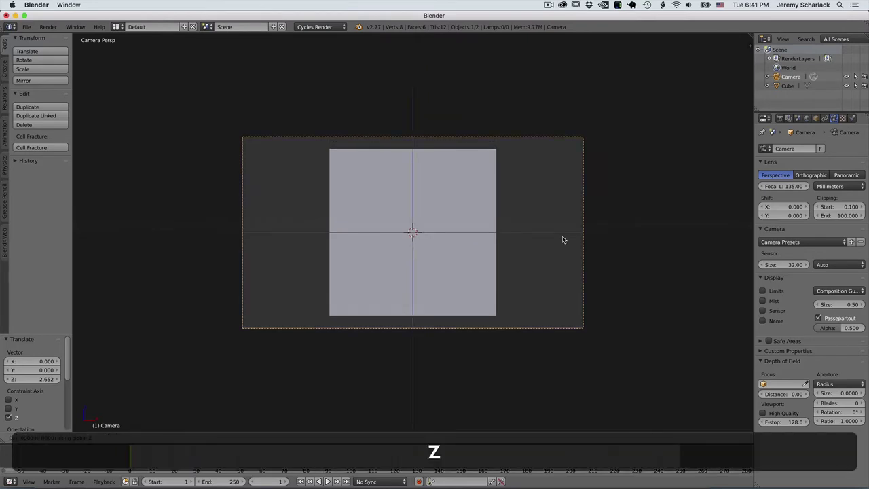
pyautogui.click(224, 409)
# - Rotate the cube about 21° around the global Z axis and about 16° around the global X axis
pyautogui.rightClick(418, 267)
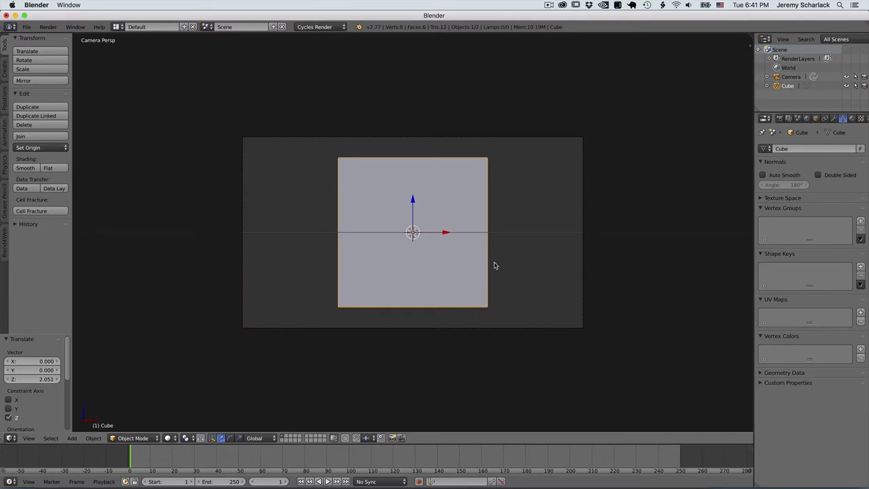
pyautogui.press('r')
pyautogui.press('z')
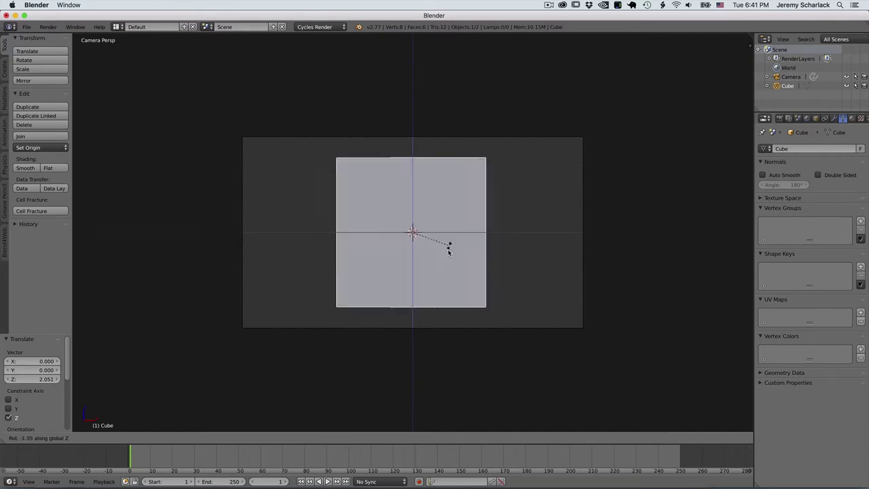
pyautogui.click(443, 263)
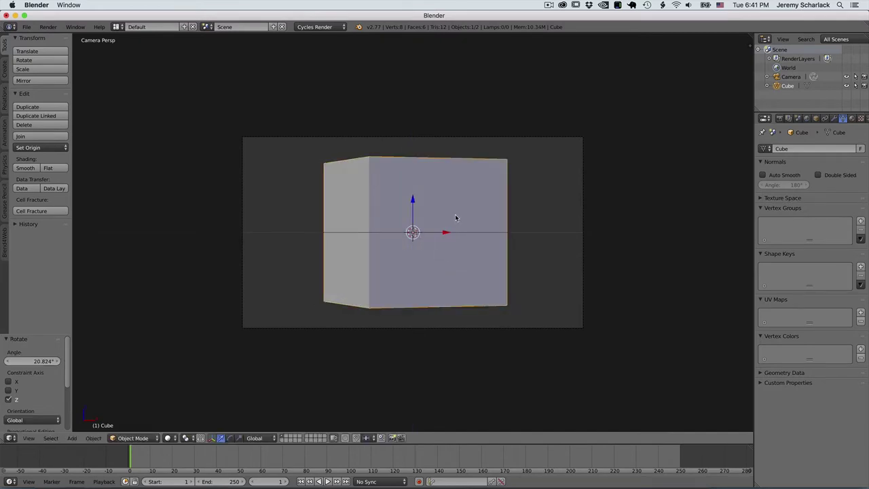
pyautogui.press('r')
pyautogui.press('x')
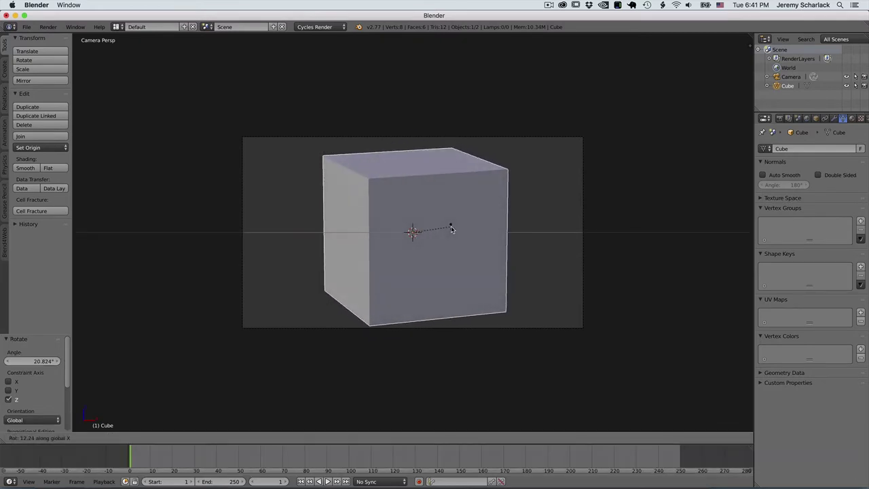
pyautogui.click(449, 232)
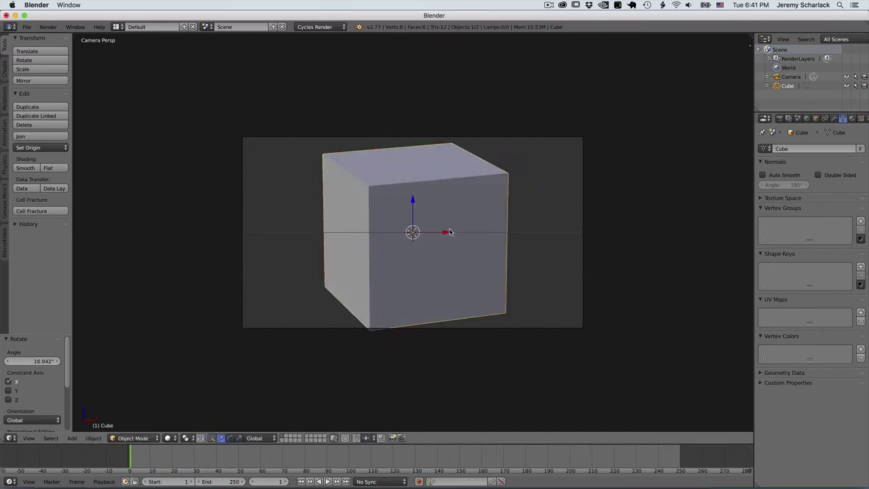
# - Turn the cube about 17° more around its local Z axis so two side faces and the top face the camera
pyautogui.press('r')
pyautogui.press('z')
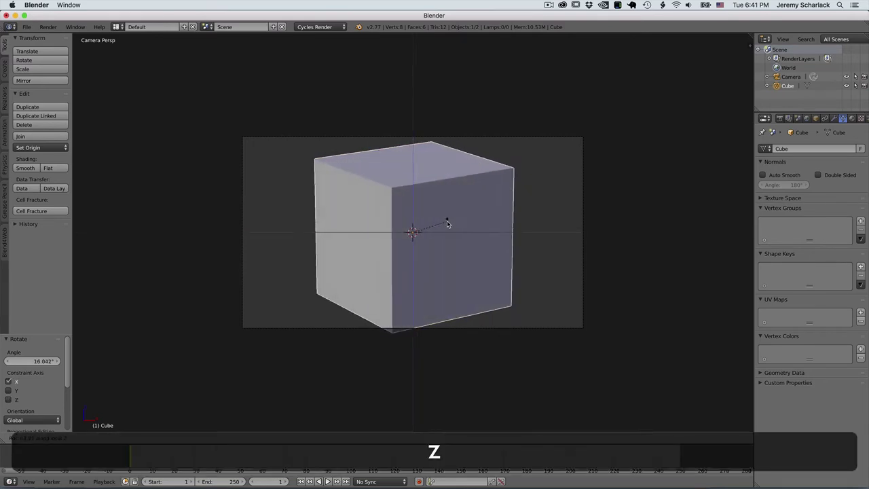
pyautogui.click(446, 222)
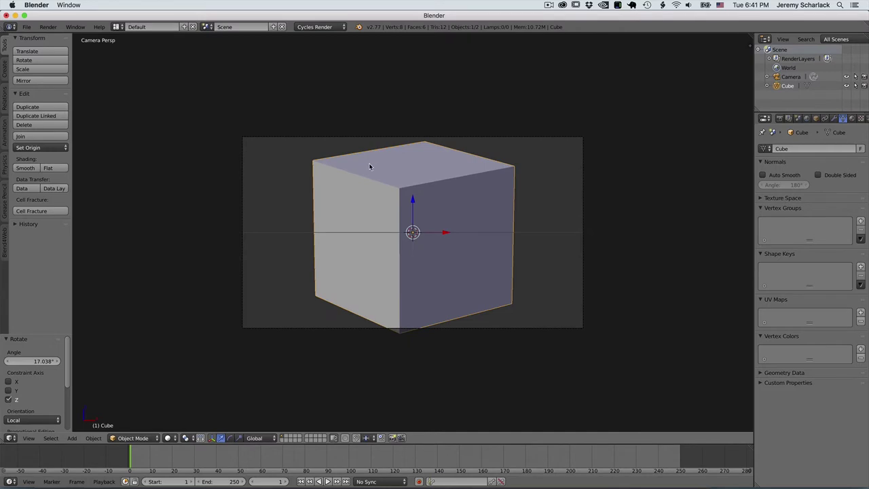
# - Select the camera and pull it back about 4.57 units along its local Z axis so the whole cube fits the frame
pyautogui.rightClick(526, 332)
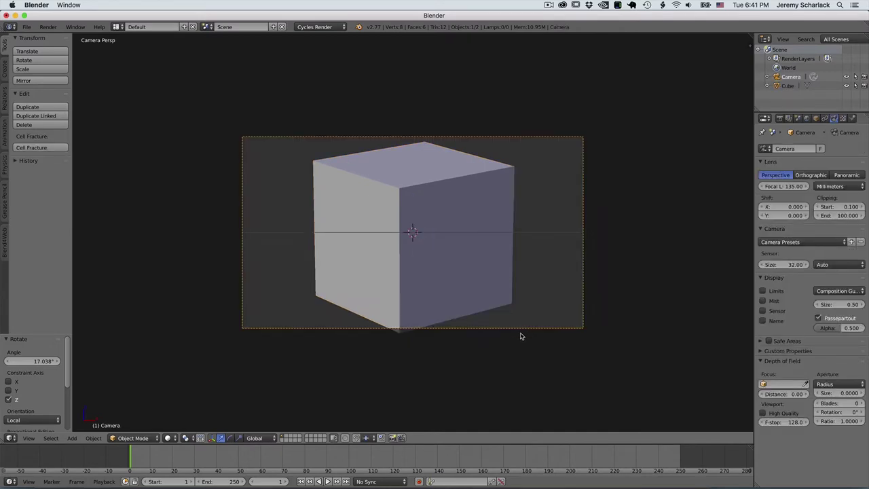
pyautogui.press('g')
pyautogui.press('z')
pyautogui.press('z')
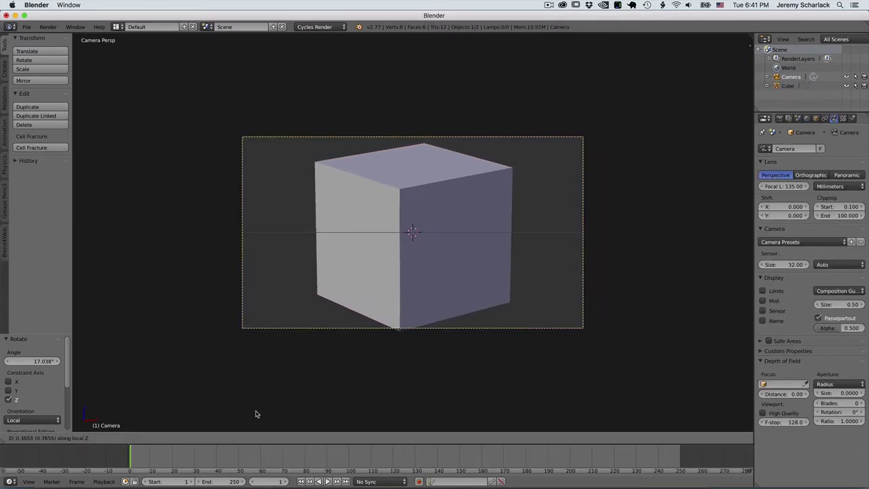
pyautogui.click(470, 226)
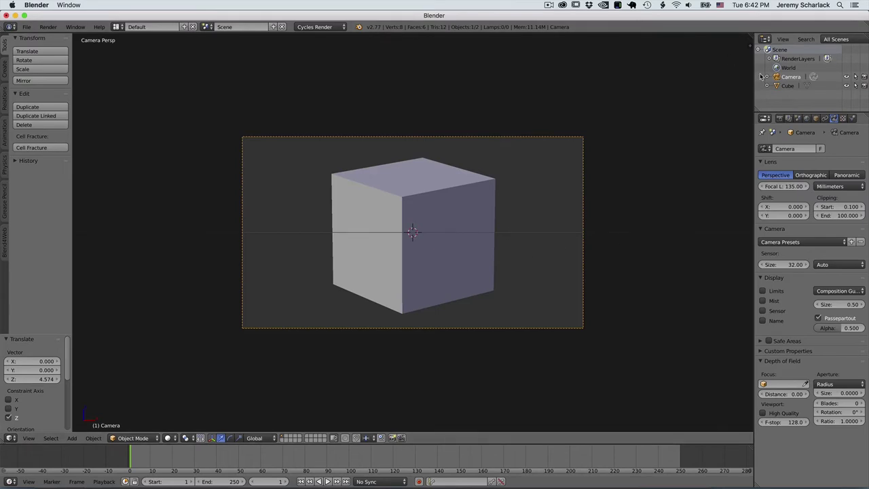
# - Show the 3D view's properties sidebar and save the scene as Projection Tutorial.blend in the Tutorial folder
pyautogui.press('n')
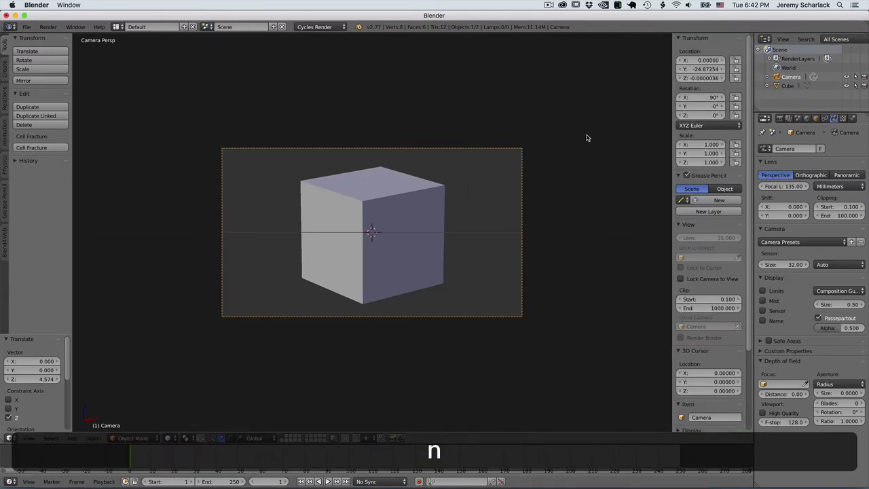
pyautogui.press('super+shift+s')
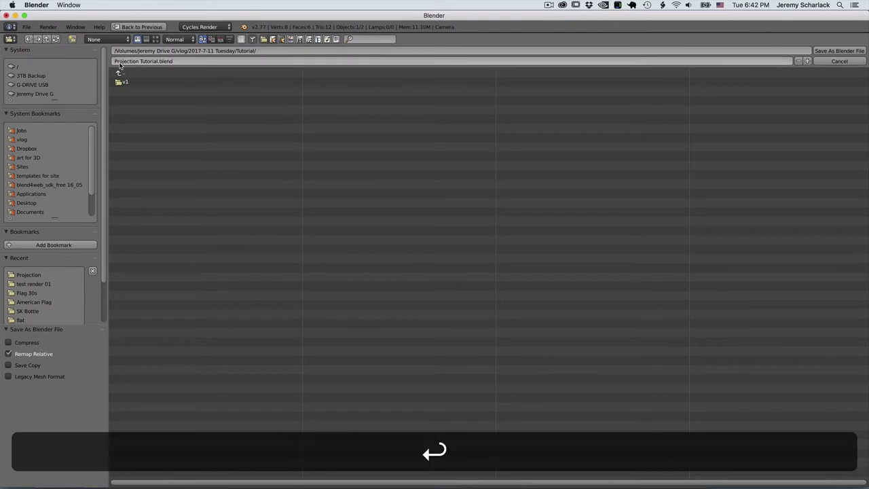
pyautogui.press('Return')
# - Enable background images and load Crosses-01.png as a background shown on the Camera axis
pyautogui.scroll(-3, 691, 422)
pyautogui.click(687, 417)
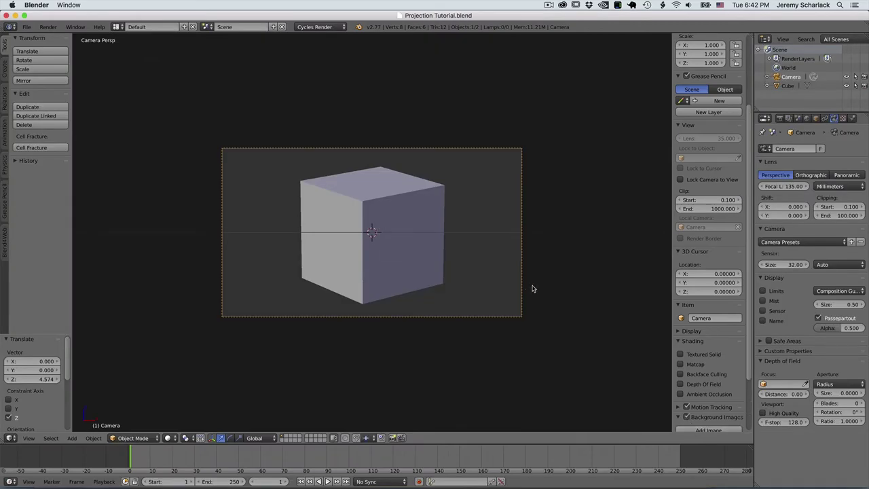
pyautogui.scroll(-1, 630, 328)
pyautogui.scroll(-3, 687, 370)
pyautogui.click(708, 407)
pyautogui.click(714, 386)
pyautogui.click(703, 377)
pyautogui.click(712, 412)
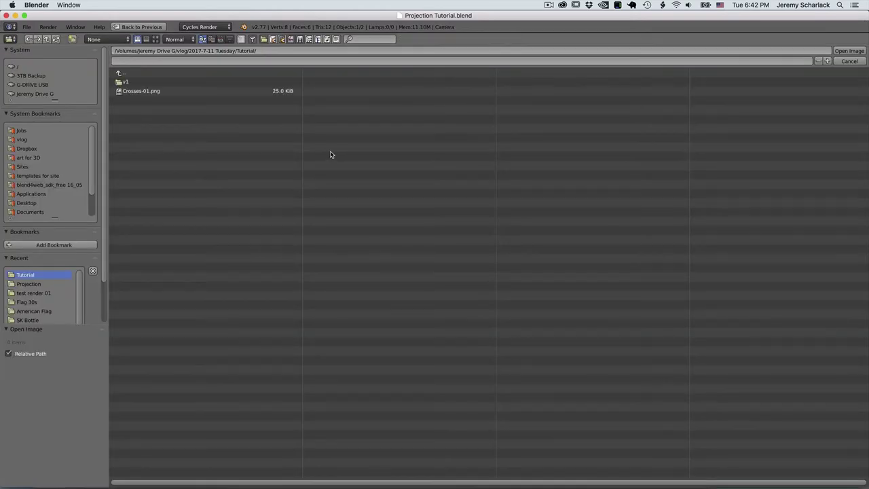
pyautogui.doubleClick(144, 92)
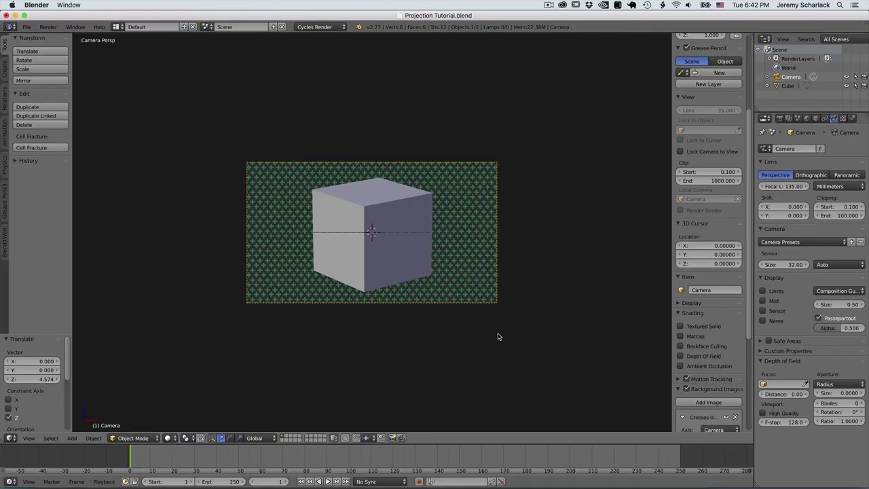
pyautogui.scroll(1, 480, 280)
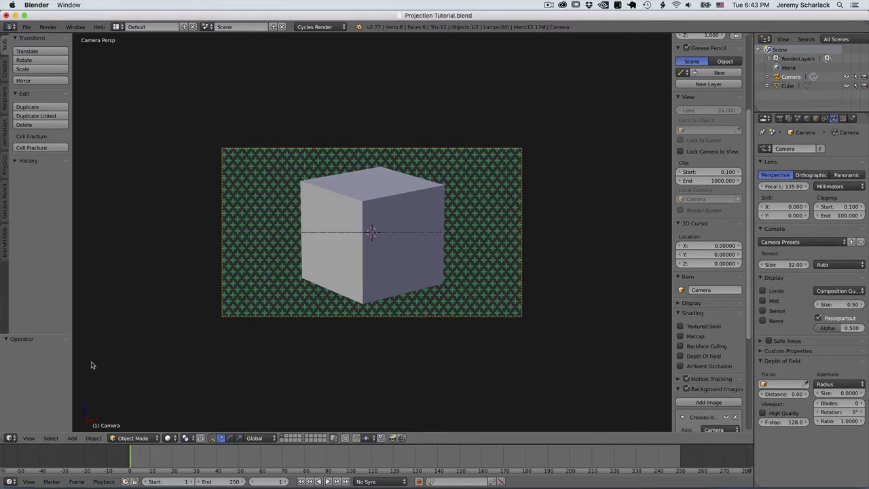
# - Split the 3D view vertically and turn the new left area into a UV/Image Editor without its tool shelf
pyautogui.moveTo(3, 440); pyautogui.dragTo(280, 421)
pyautogui.click(11, 437)
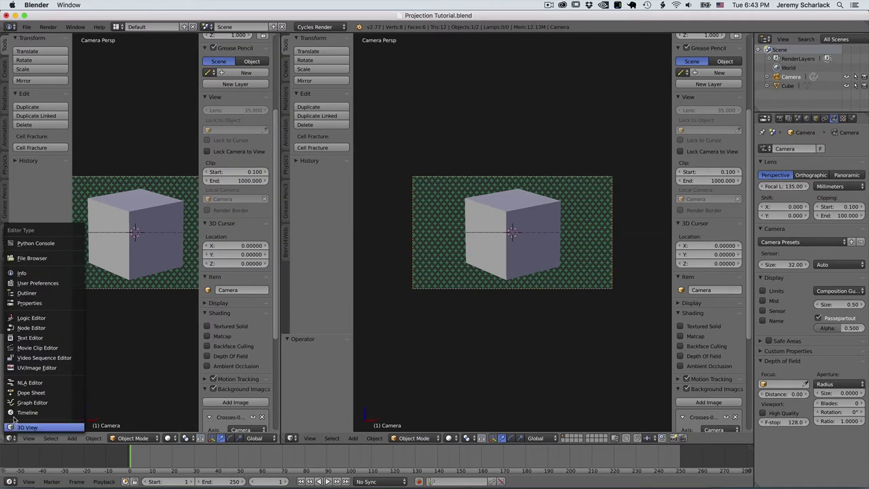
pyautogui.click(34, 367)
pyautogui.press('t')
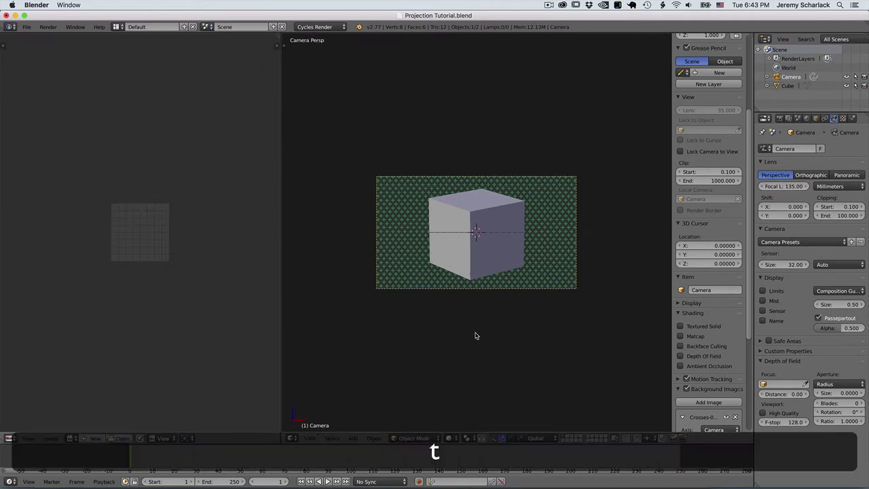
# - Display Crosses-01.png in the UV/Image Editor with the whole image in view
pyautogui.scroll(2, 465, 335)
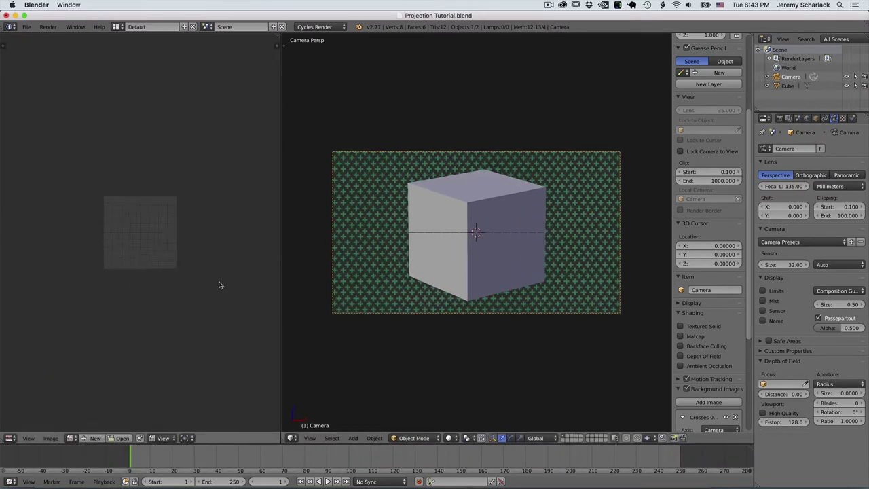
pyautogui.scroll(3, 219, 285)
pyautogui.click(72, 438)
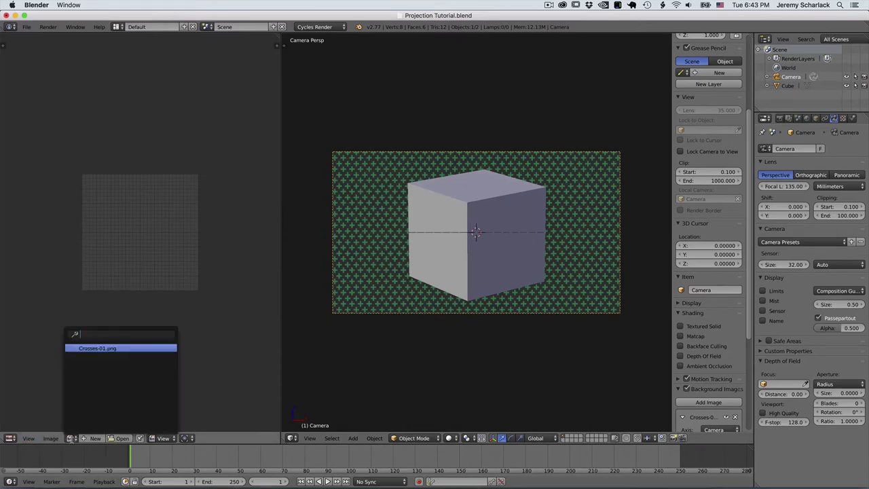
pyautogui.click(97, 348)
pyautogui.scroll(-5, 146, 297)
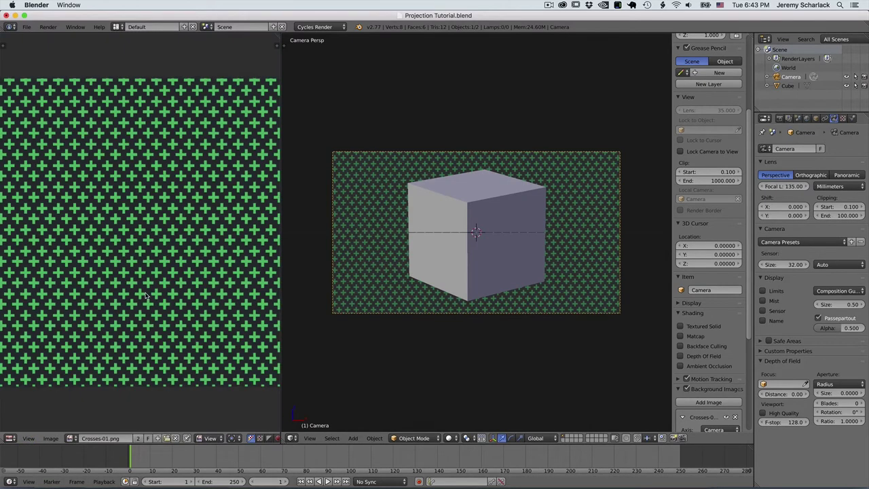
pyautogui.scroll(-1, 146, 296)
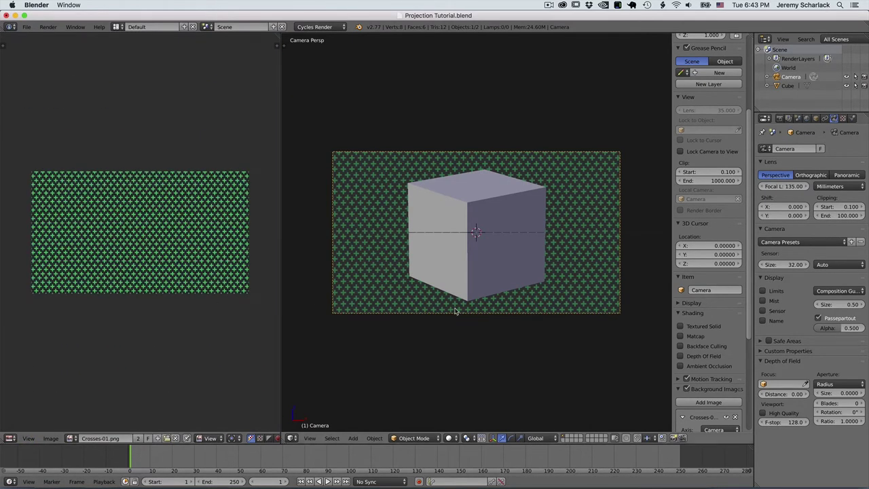
# - In face select mode, select the cube's three camera-facing faces and unwrap them with Project From View
pyautogui.rightClick(499, 285)
pyautogui.press('Tab')
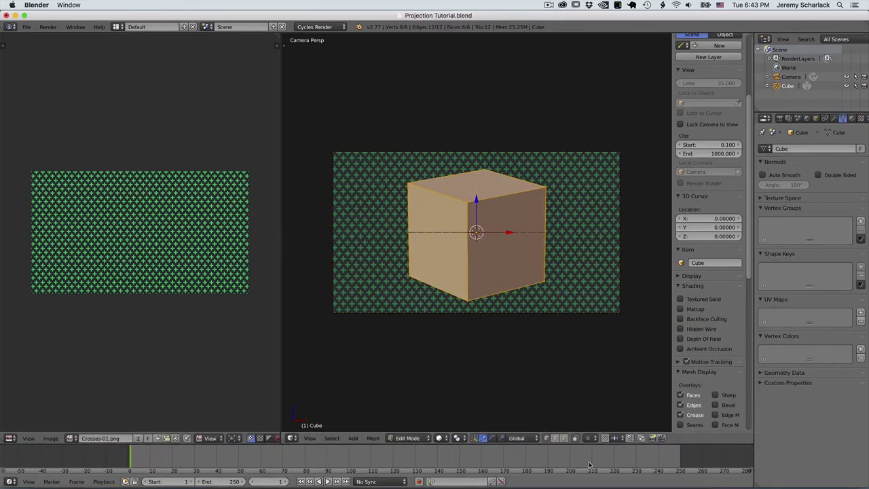
pyautogui.click(564, 438)
pyautogui.press('a')
pyautogui.rightClick(482, 194)
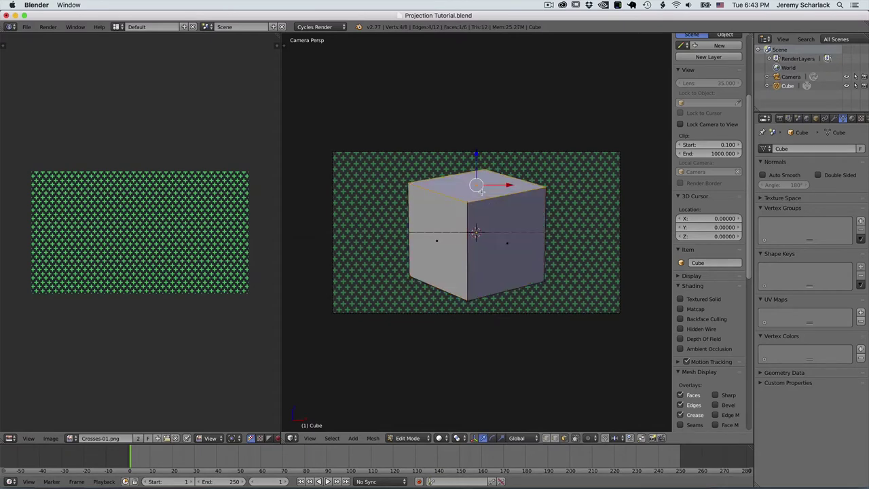
pyautogui.keyDown('shift'); pyautogui.rightClick(529, 254); pyautogui.keyUp('shift')
pyautogui.press('u')
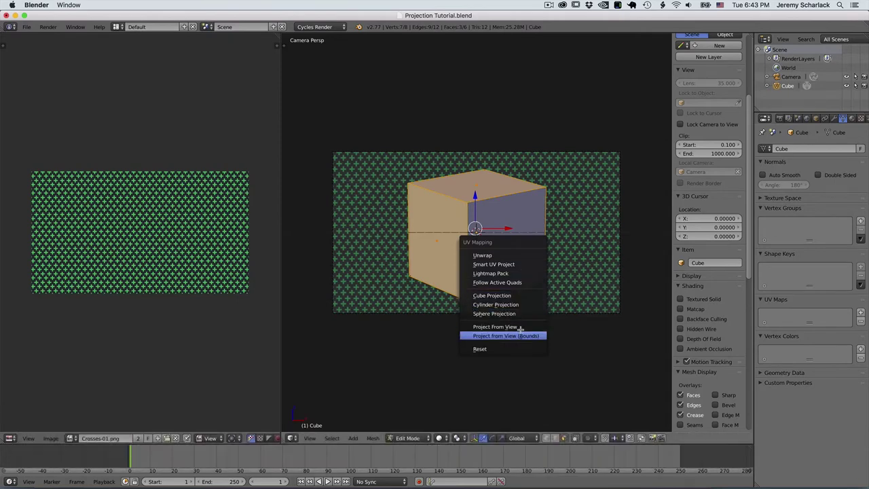
pyautogui.click(520, 327)
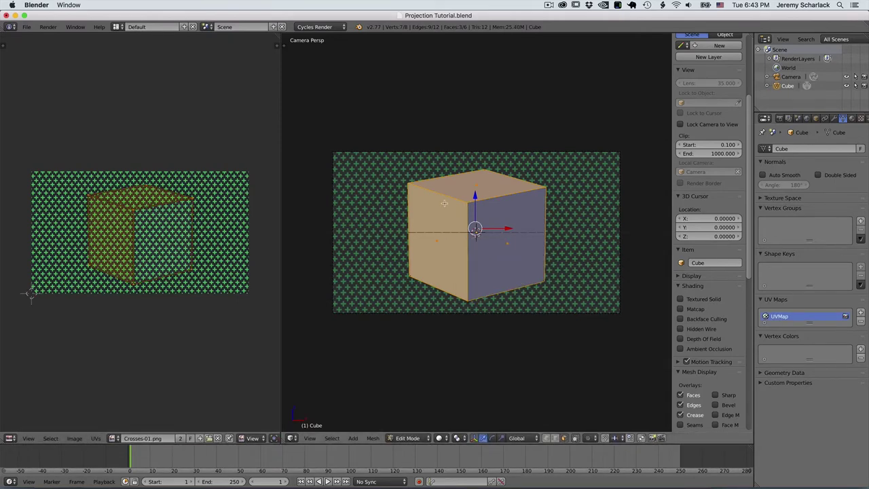
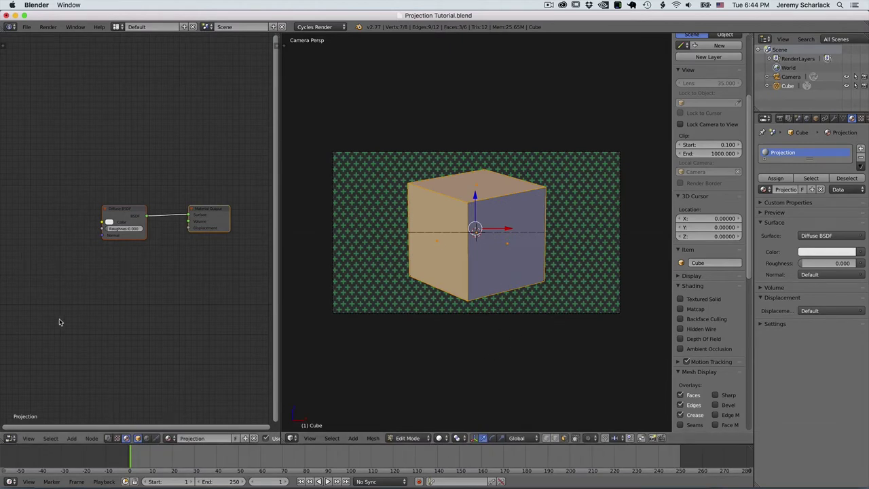
# - Replace the Projection material's Diffuse BSDF node with an Emission shader connected to the Material Output's Surface
pyautogui.hotkey('shift', 'a')
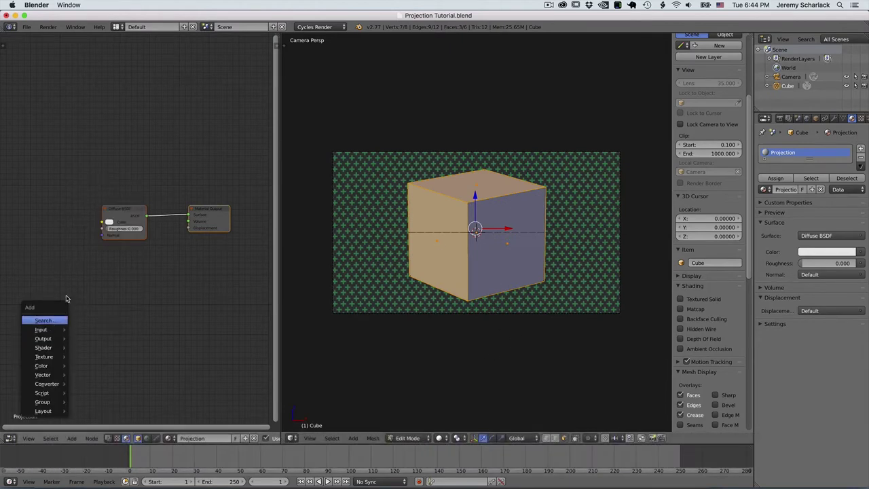
pyautogui.click(131, 224)
pyautogui.hotkey('shift', 'x')
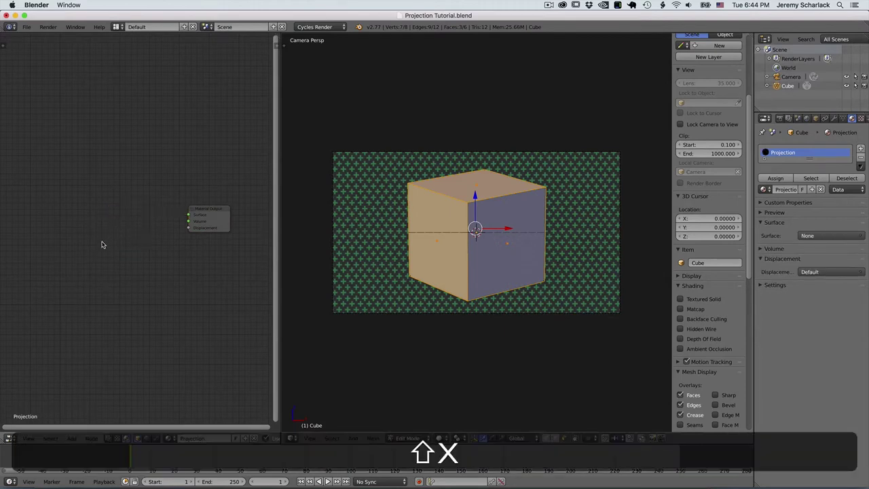
pyautogui.hotkey('shift', 'a')
pyautogui.moveTo(93, 271)
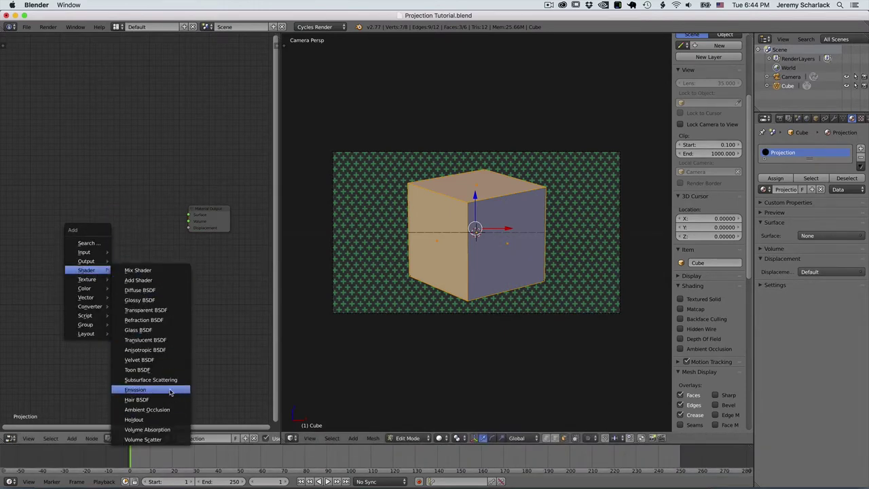
pyautogui.click(143, 389)
pyautogui.click(144, 215)
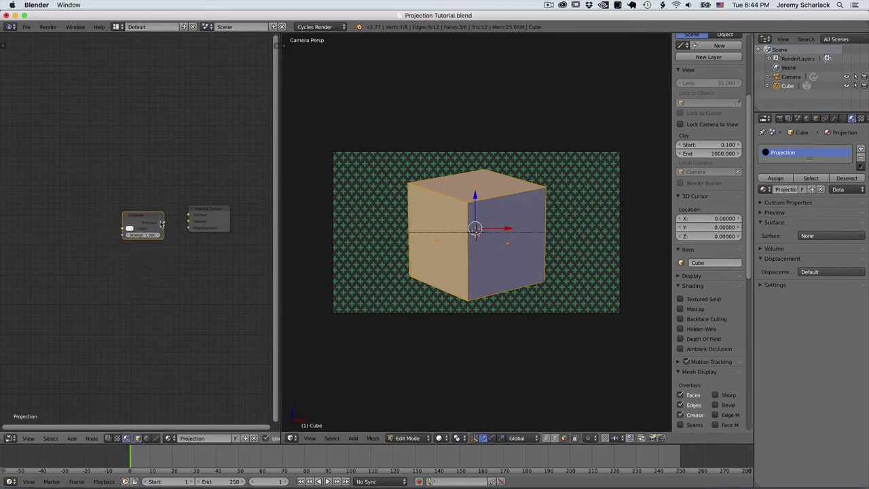
pyautogui.moveTo(162, 224); pyautogui.dragTo(189, 214)
# - Add an Image Texture node using Crosses-01.png and connect its Color output to the Emission shader's Color
pyautogui.hotkey('shift', 'a')
pyautogui.moveTo(72, 267)
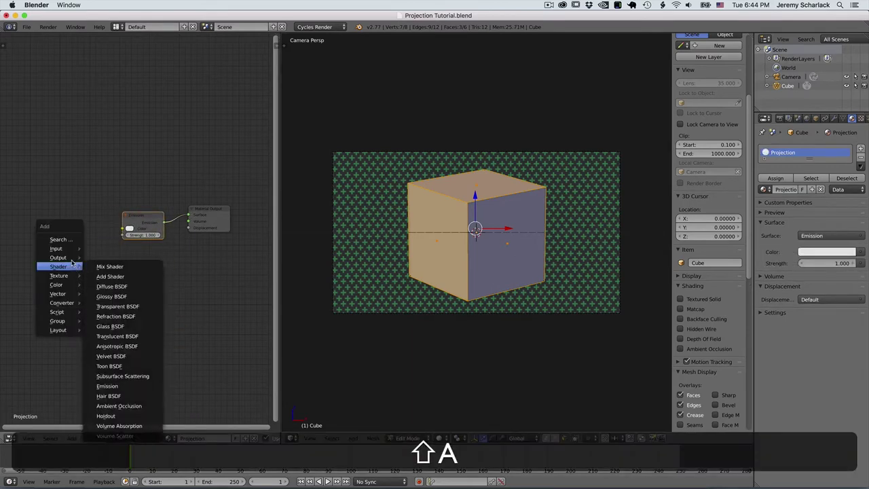
pyautogui.click(112, 276)
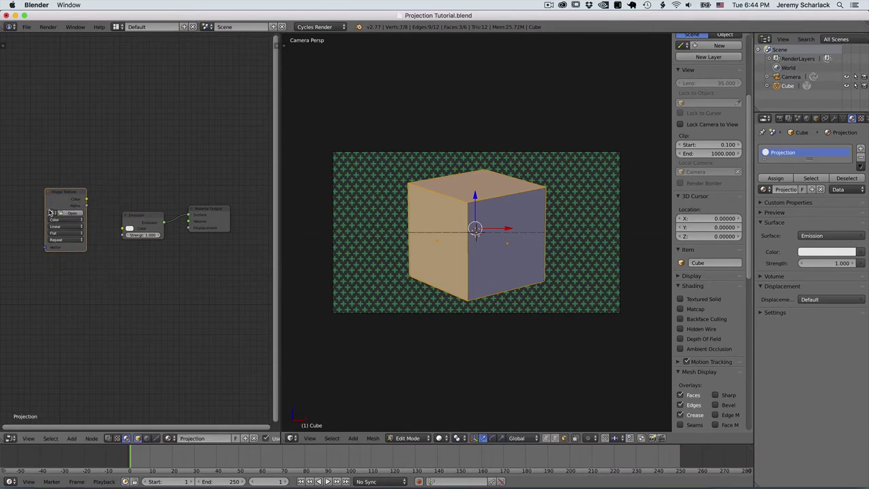
pyautogui.click(51, 213)
pyautogui.click(56, 226)
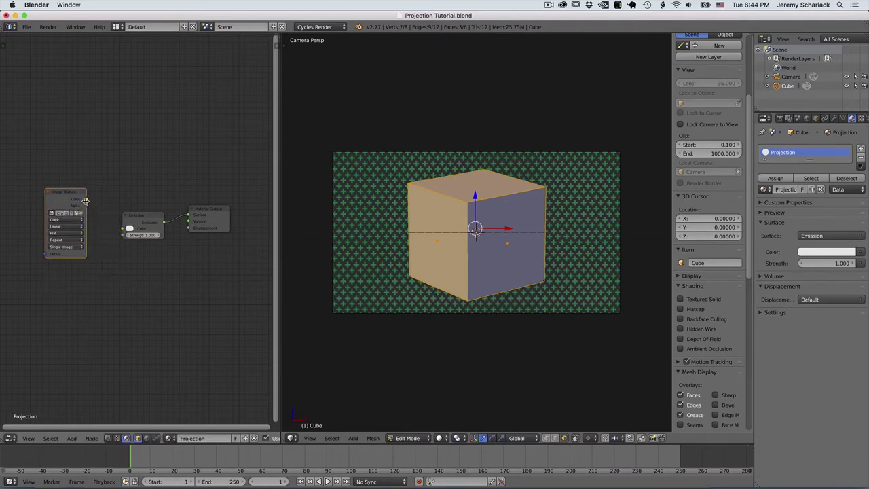
pyautogui.moveTo(87, 201); pyautogui.dragTo(123, 228)
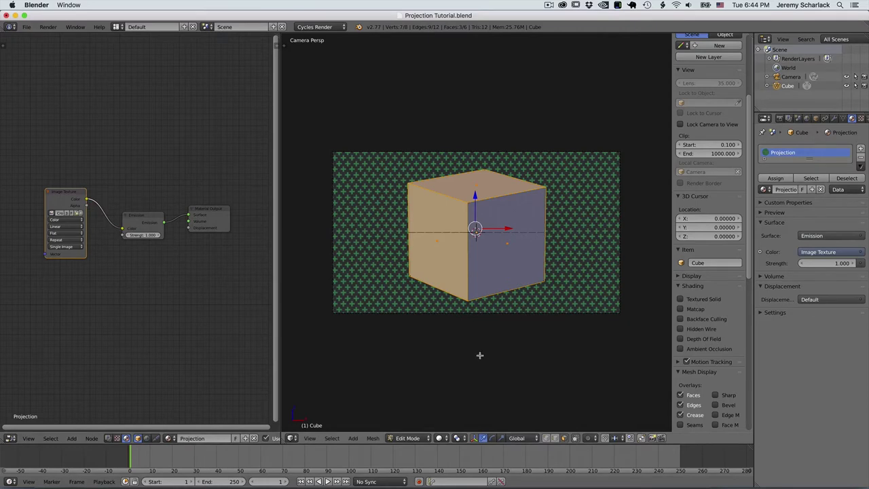
# - Set the viewport shading to Texture and raise the background image's opacity to 1.000
pyautogui.click(440, 438)
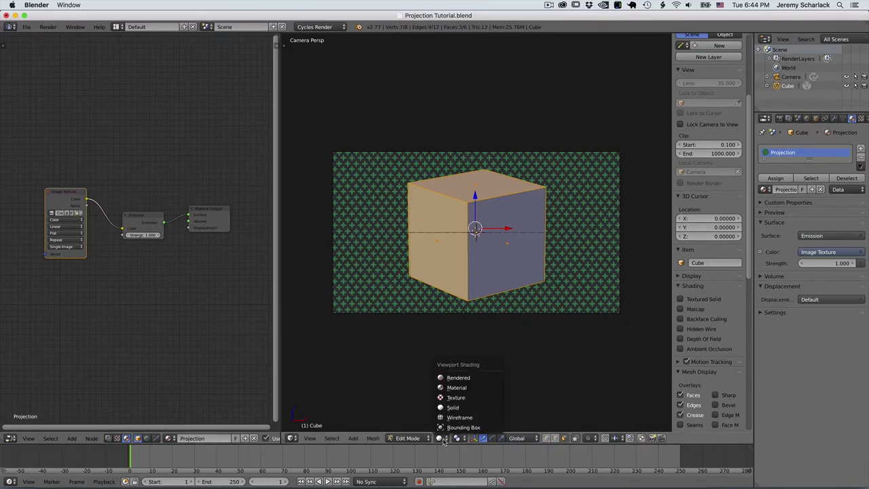
pyautogui.click(455, 397)
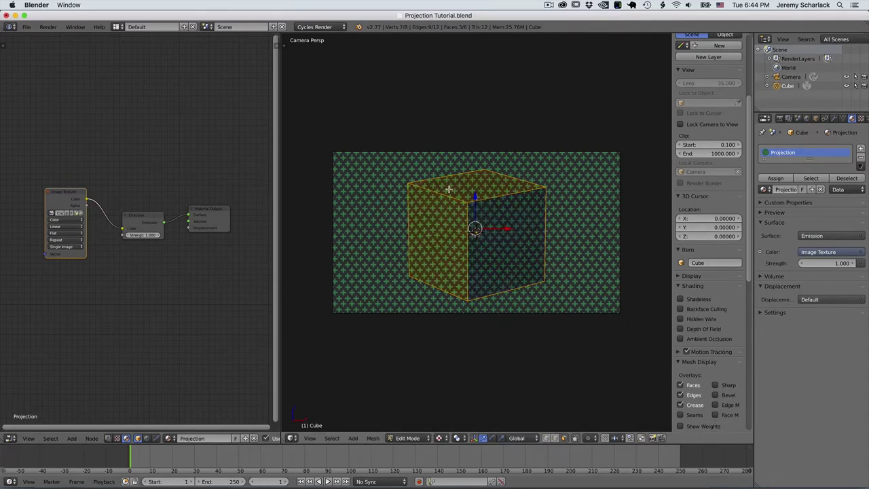
pyautogui.scroll(-8, 713, 360)
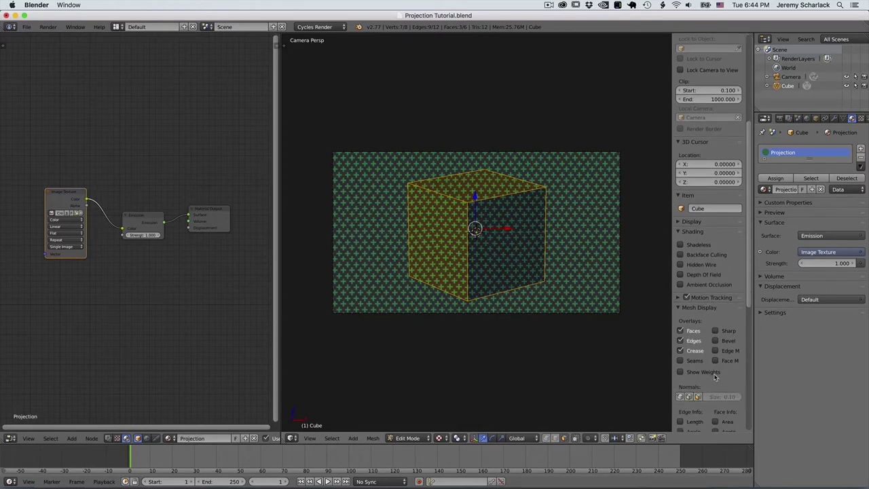
pyautogui.scroll(-3, 716, 382)
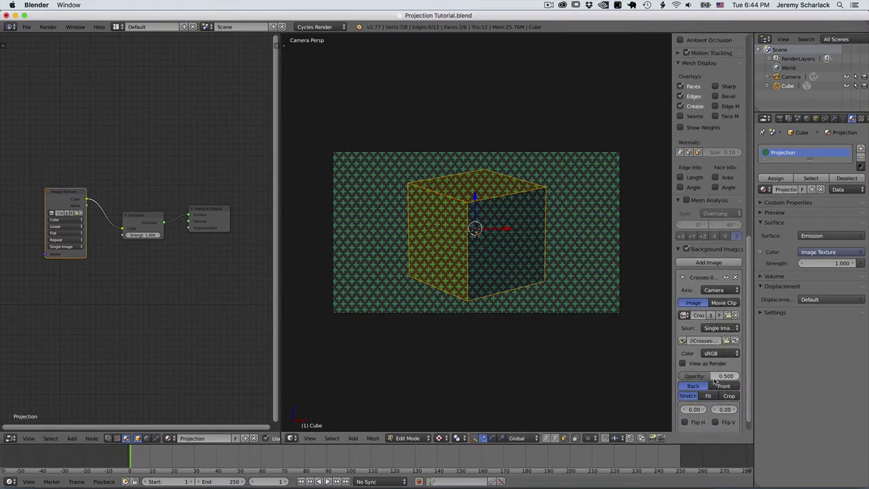
pyautogui.moveTo(709, 359); pyautogui.dragTo(740, 359)
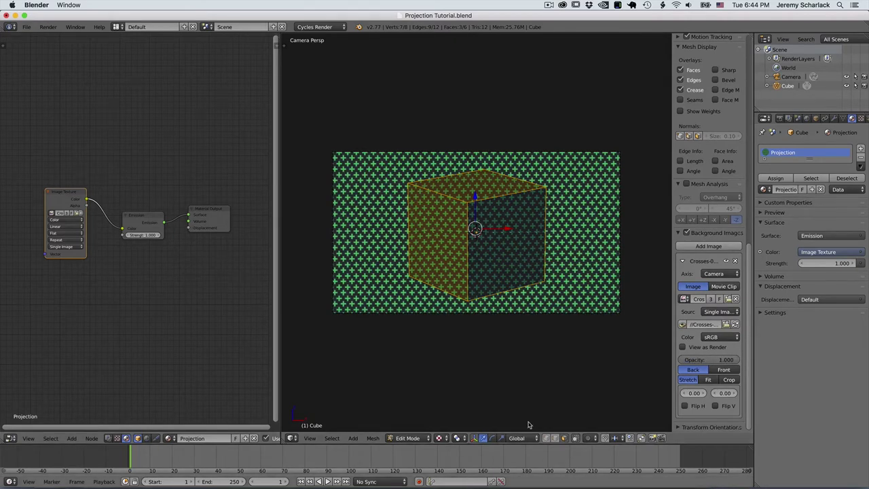
# - Change the viewport shading to Material and return the cube to Object Mode
pyautogui.click(441, 438)
pyautogui.click(453, 387)
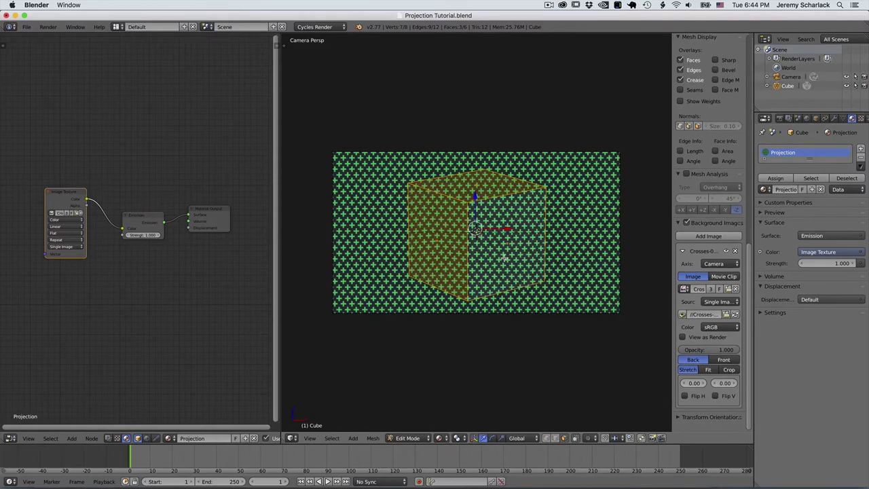
pyautogui.press('Tab')
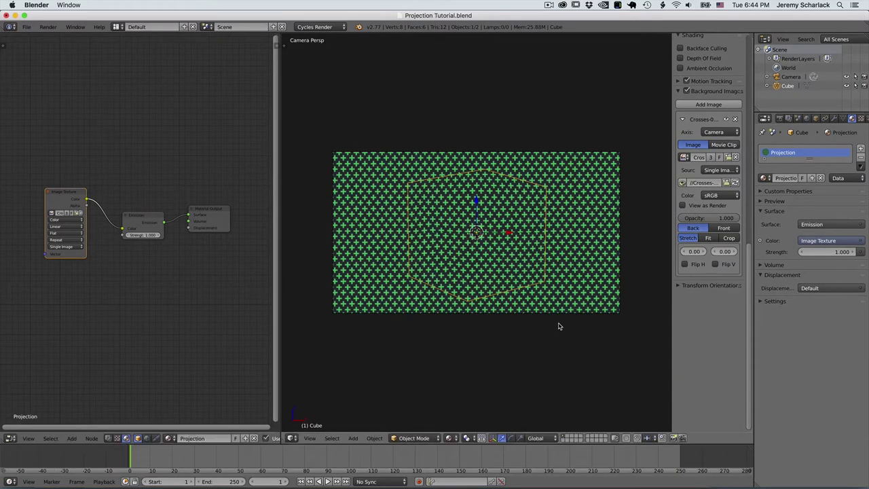
# - Expand the 3D view's Display settings
pyautogui.scroll(1, 712, 90)
pyautogui.scroll(4, 712, 90)
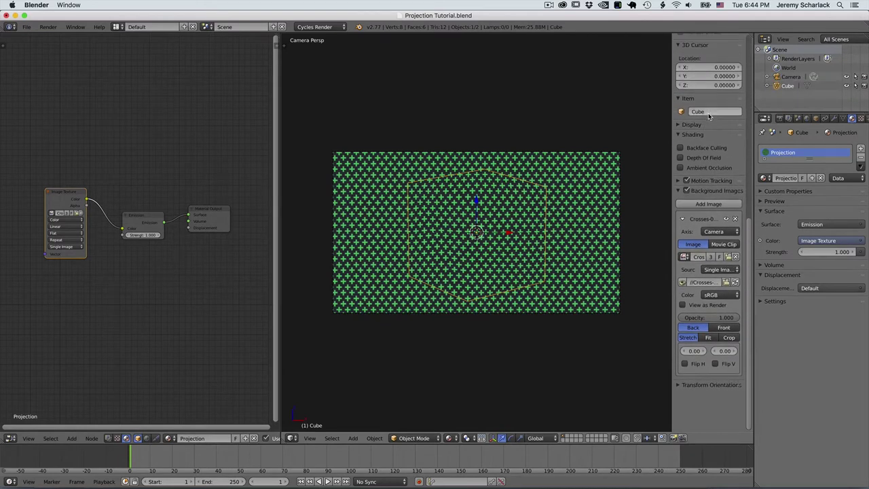
pyautogui.click(699, 126)
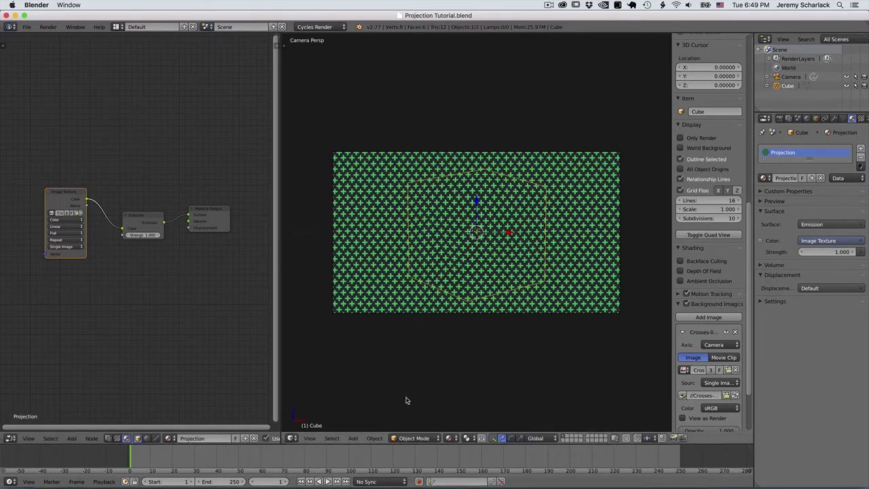
# - Set the animation's end frame to 144 by entering 6*24
pyautogui.click(213, 482)
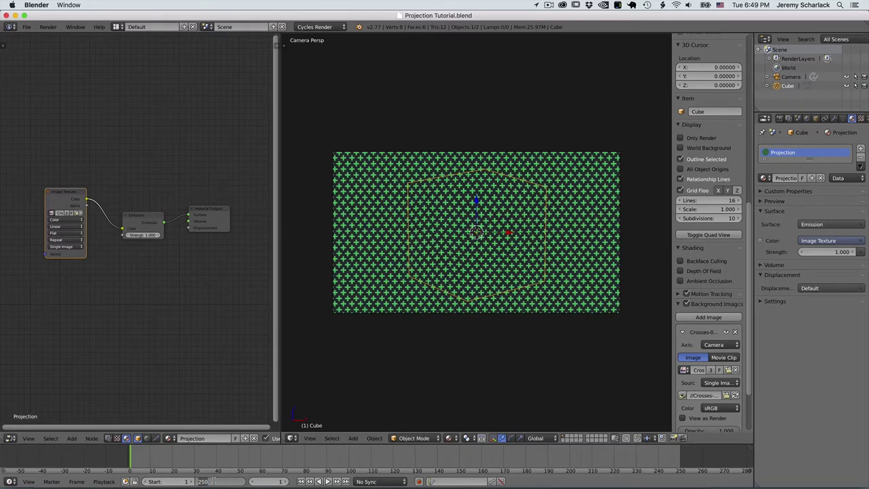
pyautogui.write('6')
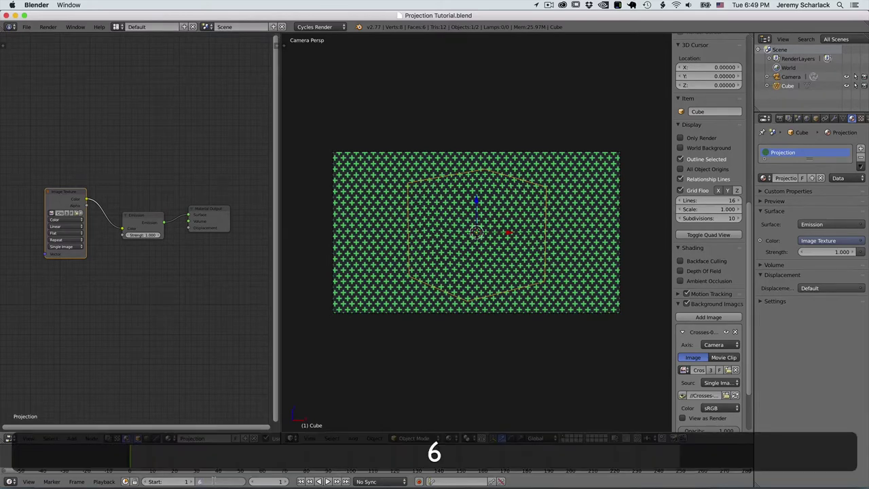
pyautogui.write('*24')
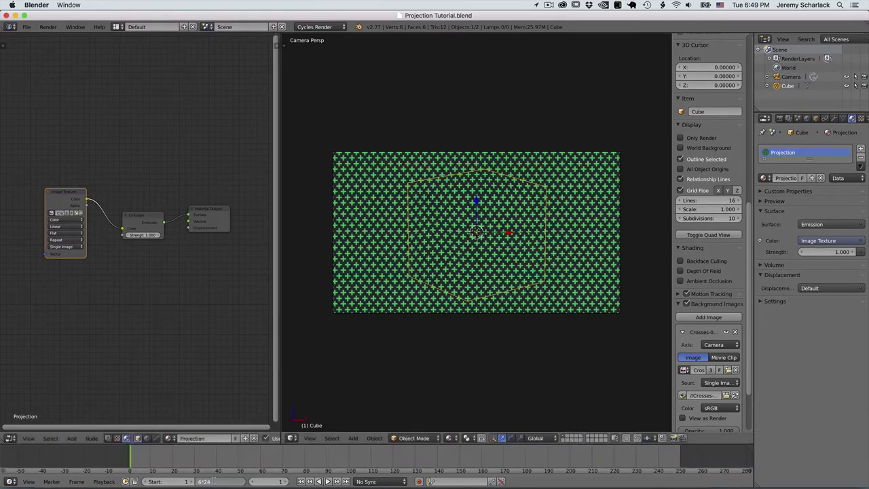
pyautogui.press('Return')
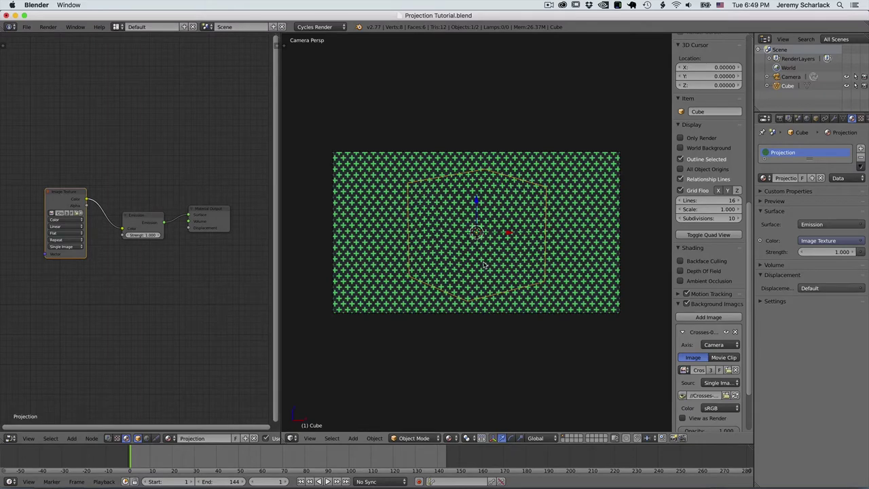
# - Switch the viewport to Solid shading and add an Empty at the 3D cursor
pyautogui.hotkey('shift', 'a')
pyautogui.press('Escape')
pyautogui.press('z')
pyautogui.hotkey('shift', 'a')
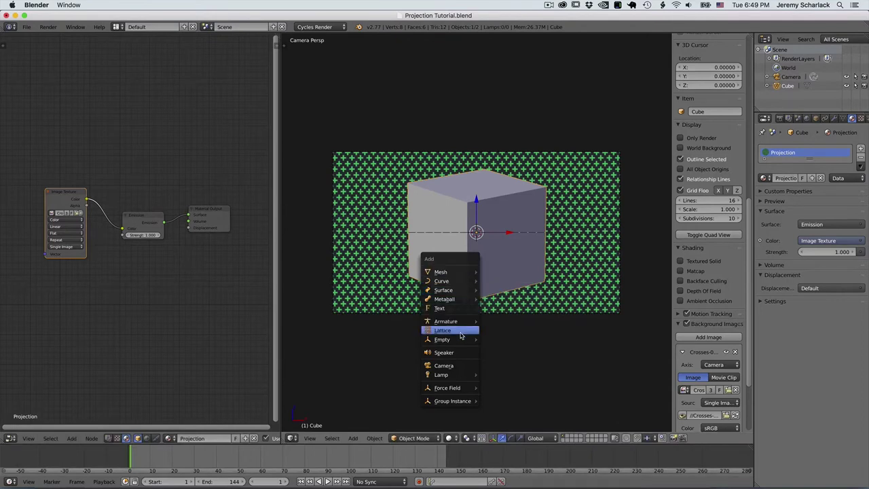
pyautogui.click(499, 339)
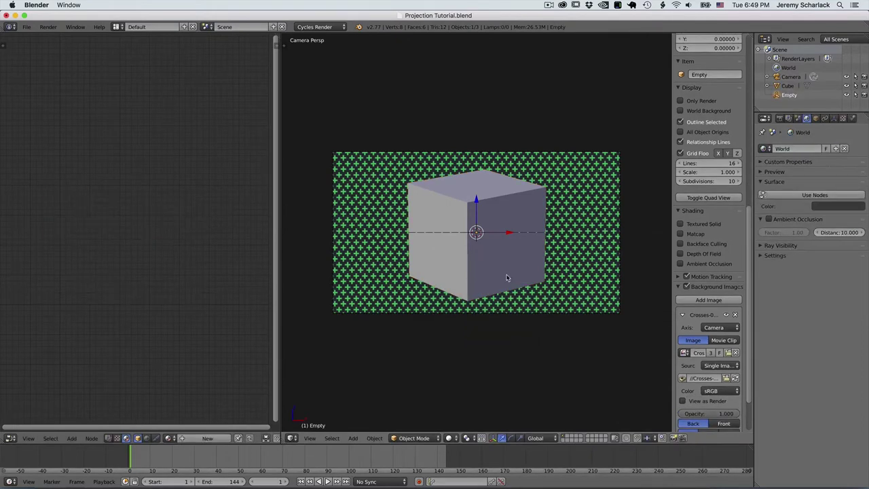
# - Try to parent the Empty to the cube with the Object option and undo it
pyautogui.press('shift')
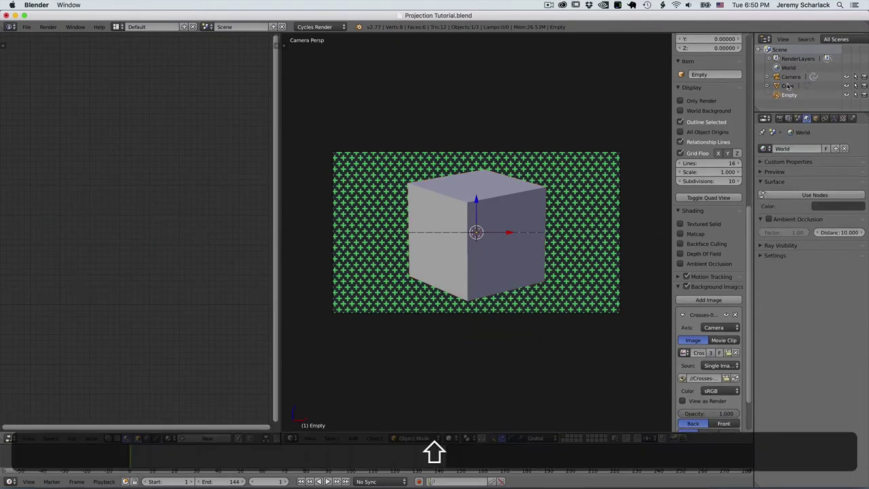
pyautogui.keyDown('shift'); pyautogui.click(787, 87); pyautogui.keyUp('shift')
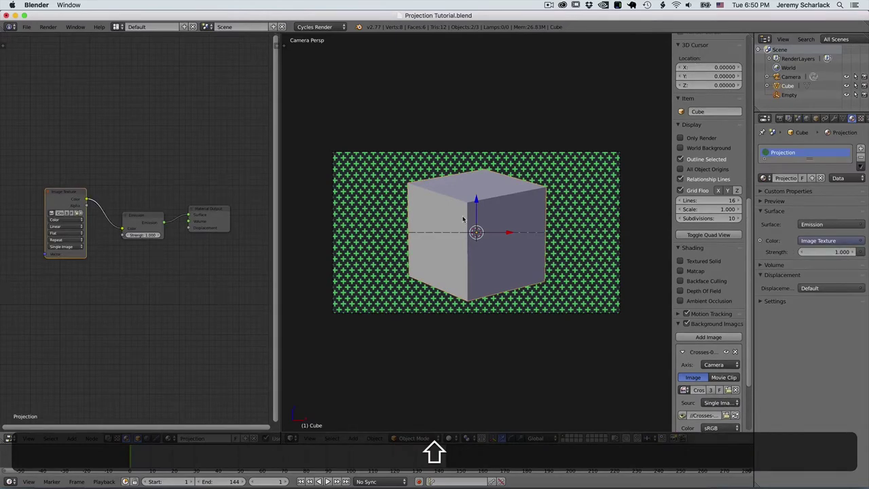
pyautogui.hotkey('ctrl', 'p')
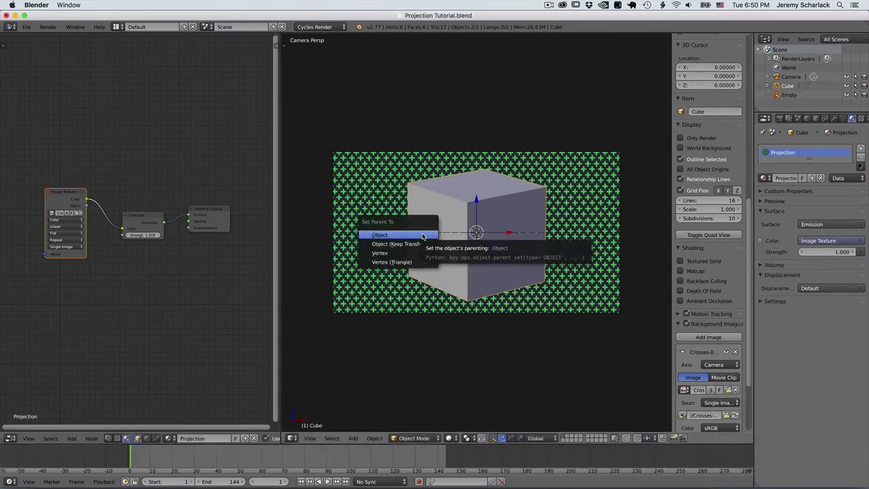
pyautogui.click(422, 236)
pyautogui.press('super+z')
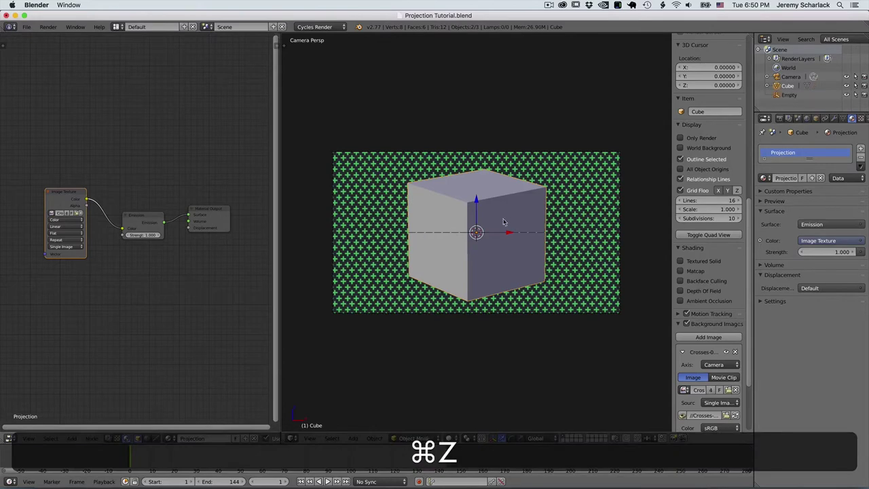
# - Make the Empty the active object and parent the cube to it with the Object option
pyautogui.keyDown('shift'); pyautogui.click(789, 95); pyautogui.keyUp('shift')
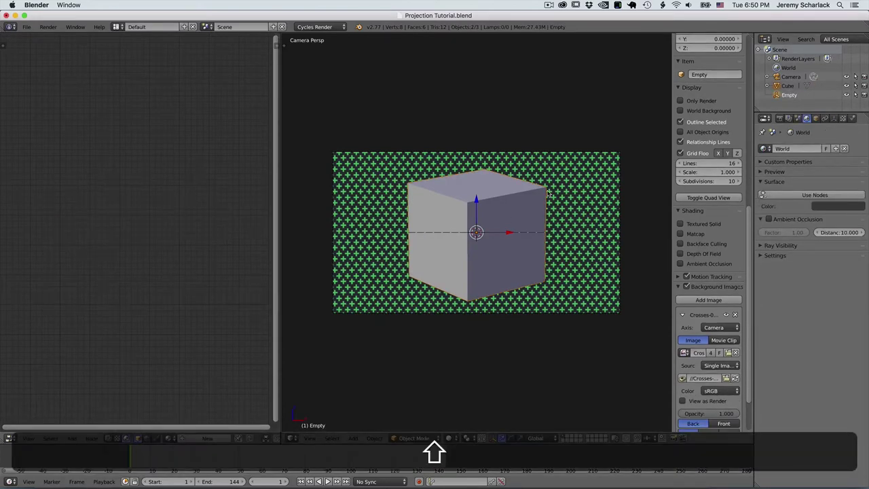
pyautogui.hotkey('ctrl', 'p')
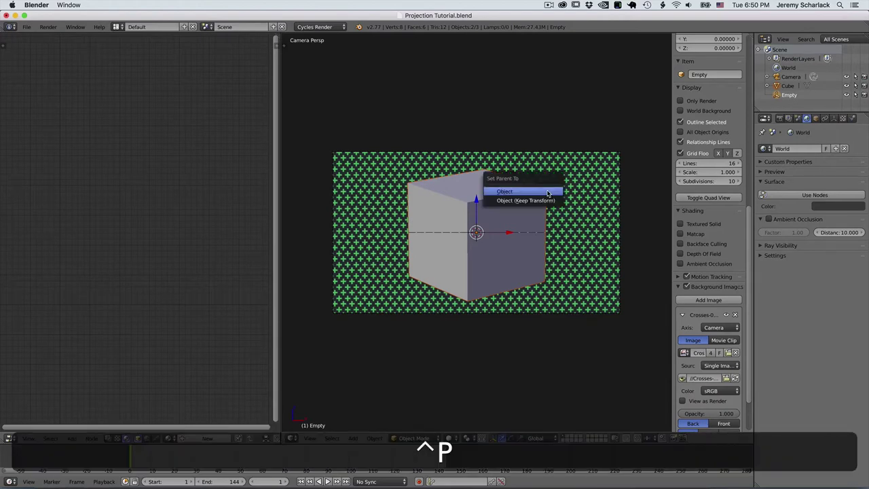
pyautogui.click(548, 193)
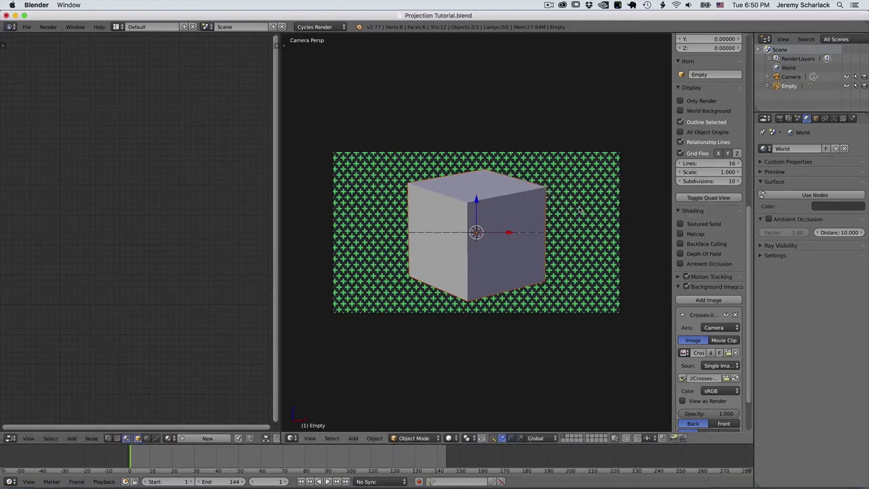
# - Insert a rotation keyframe for the Empty at frame 1 with all axes at 0°
pyautogui.scroll(8, 680, 267)
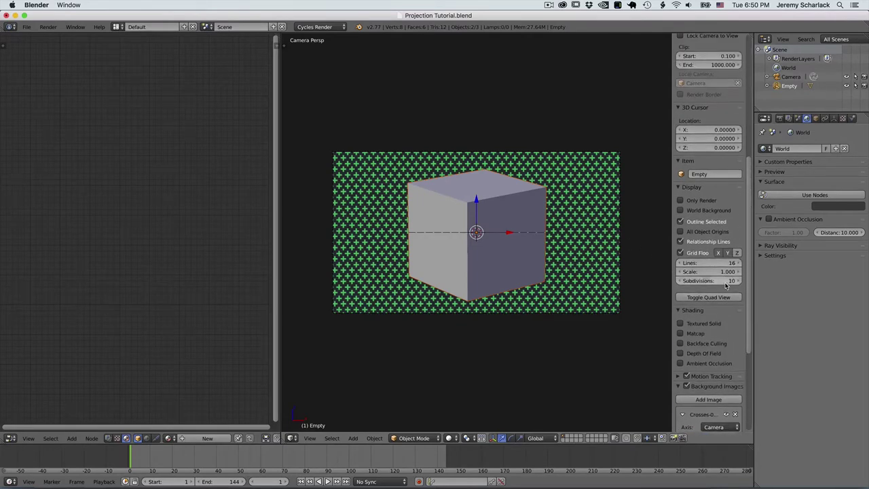
pyautogui.scroll(7, 726, 283)
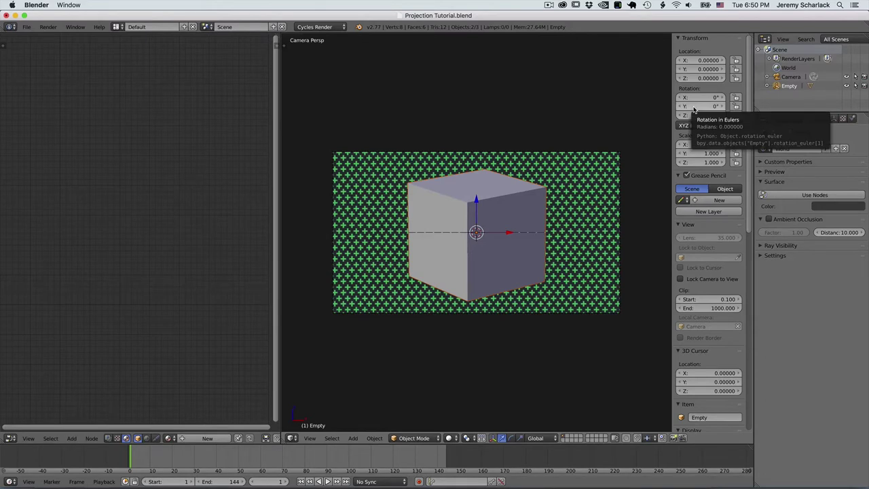
pyautogui.press('i')
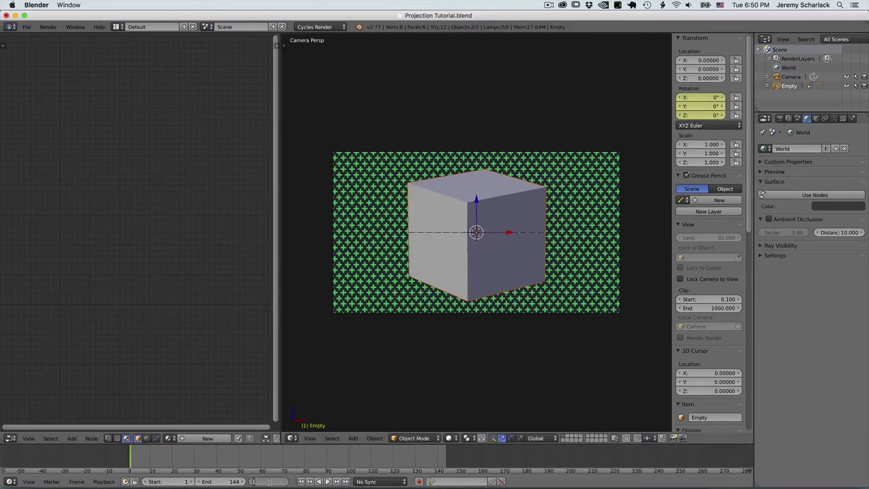
# - Go to frame 144, set the Empty's Z rotation to 360°, and keyframe its rotation
pyautogui.write('44')
pyautogui.press('Return')
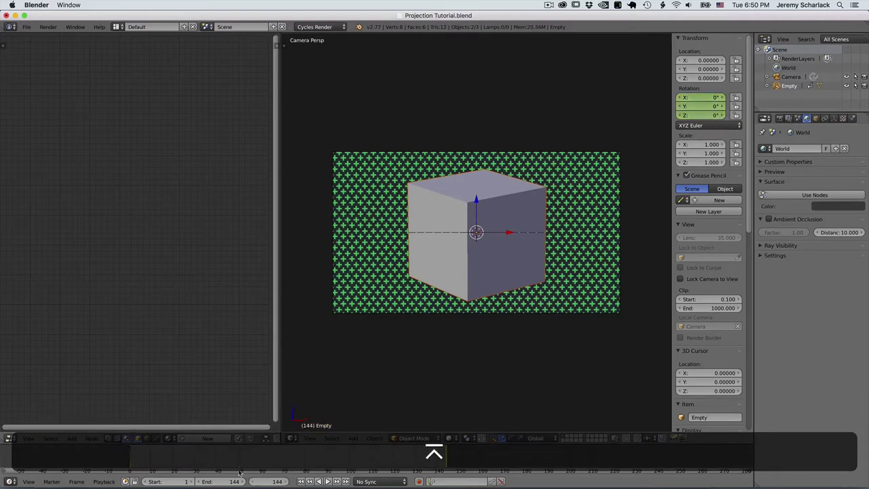
pyautogui.click(694, 117)
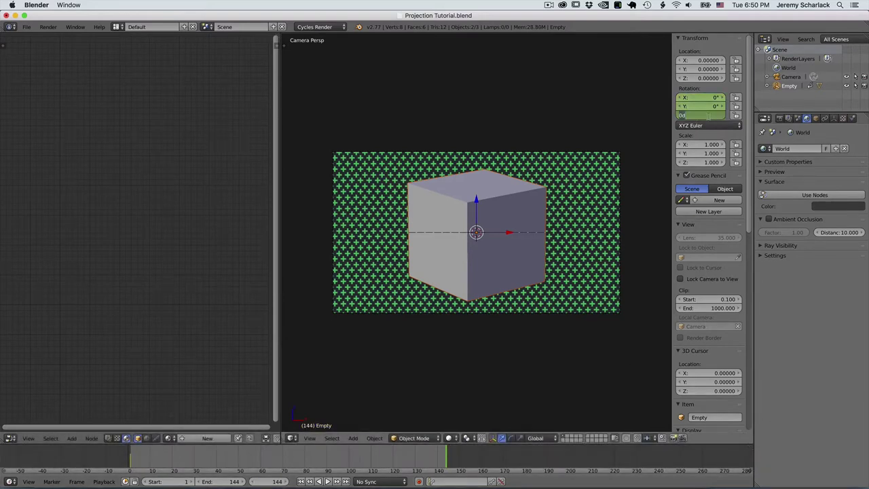
pyautogui.write('360')
pyautogui.press('Return')
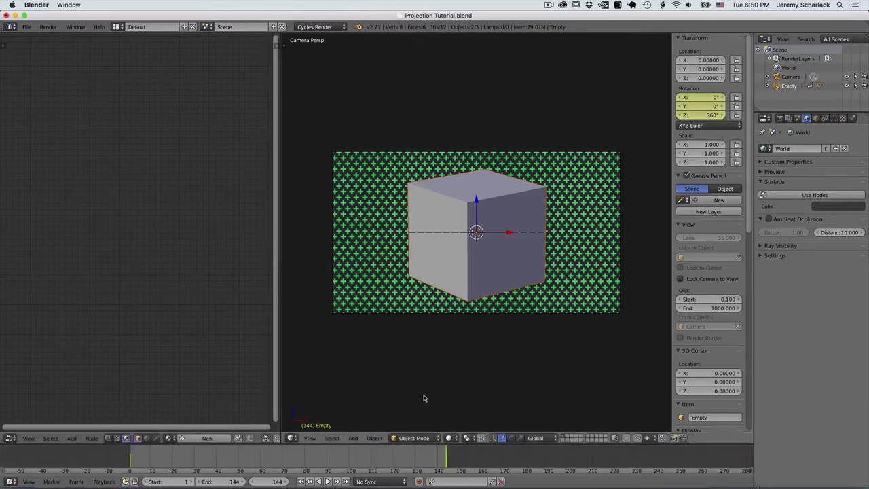
# - Play the animation, stop it, and scrub the timeline to frame 59 to check the cube's rotation
pyautogui.click(328, 482)
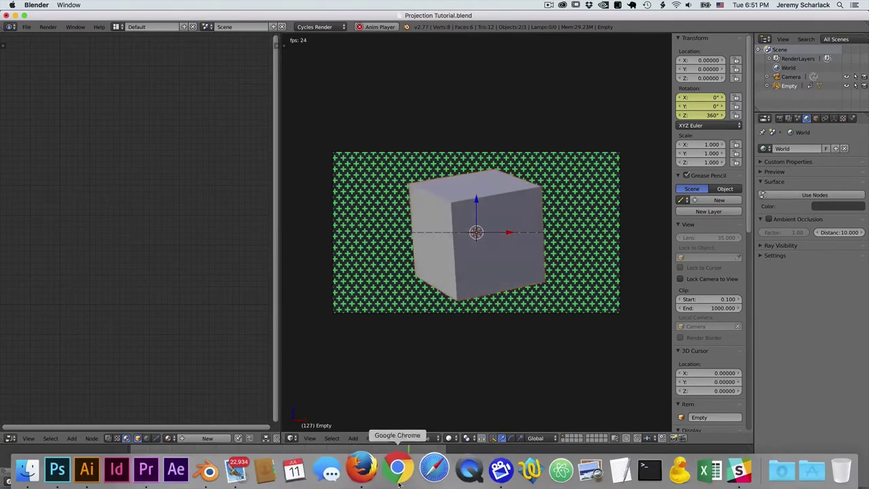
pyautogui.click(323, 482)
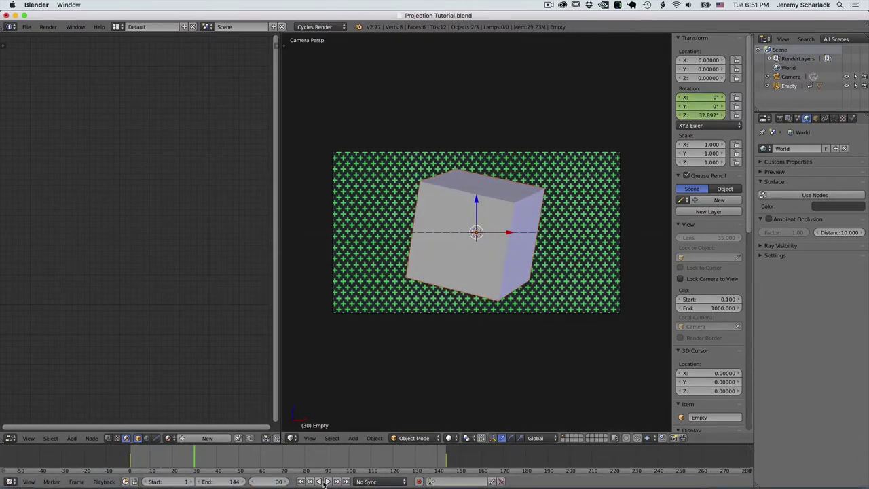
pyautogui.moveTo(203, 463); pyautogui.dragTo(259, 462)
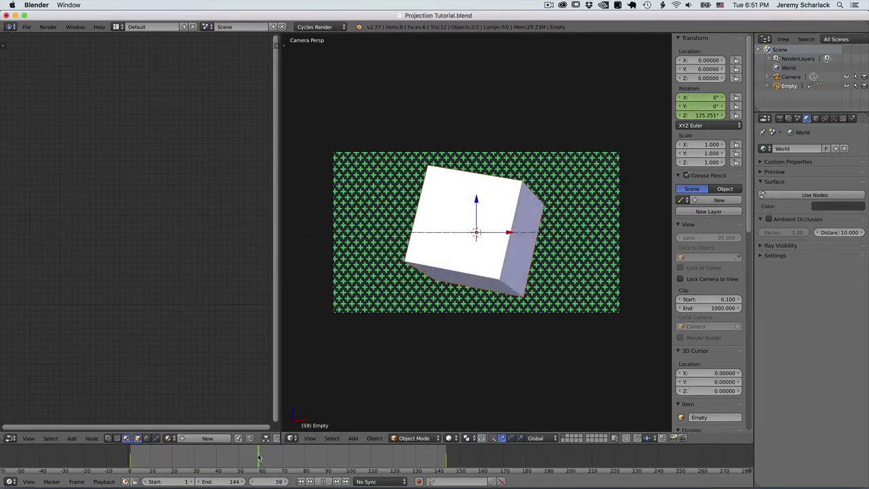
# - Go to frame 72, set the Empty's Z rotation to 180°, and keyframe its rotation
pyautogui.click(270, 481)
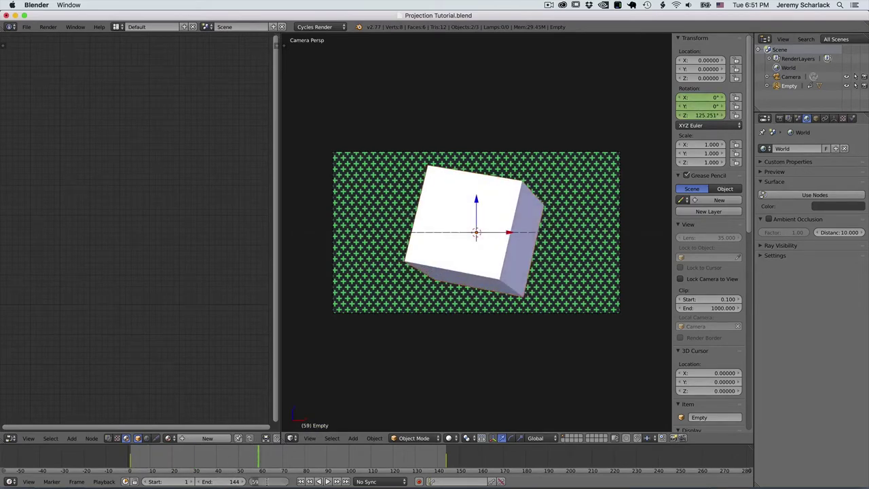
pyautogui.write('2')
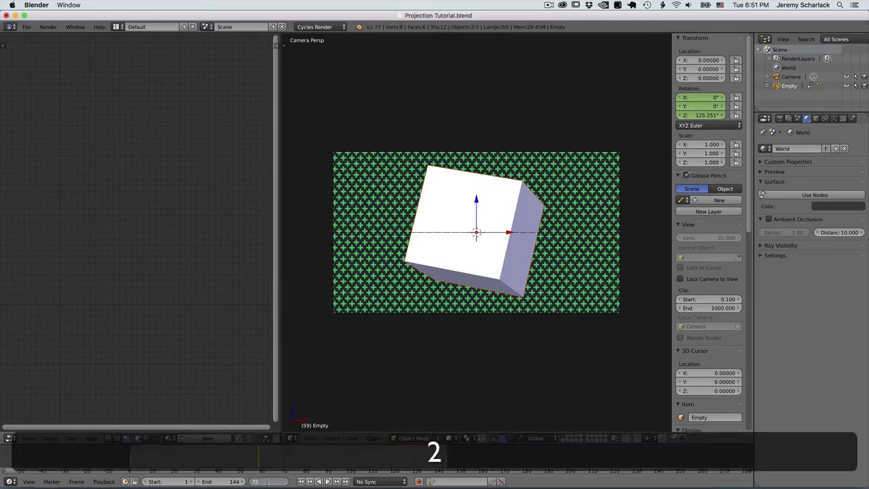
pyautogui.write('44/')
pyautogui.press('Return')
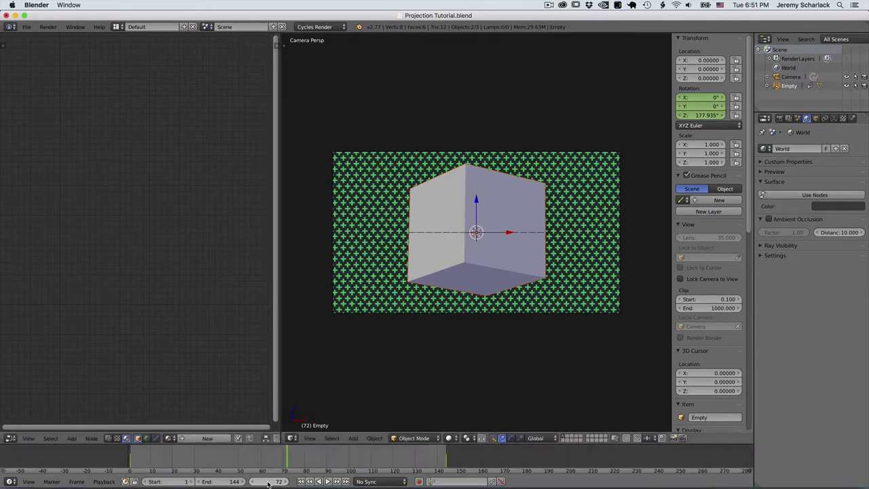
pyautogui.click(701, 116)
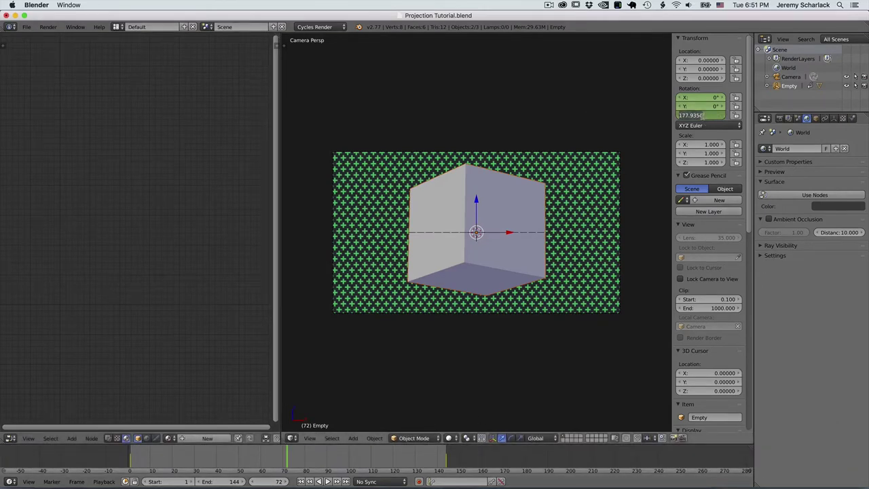
pyautogui.write('180')
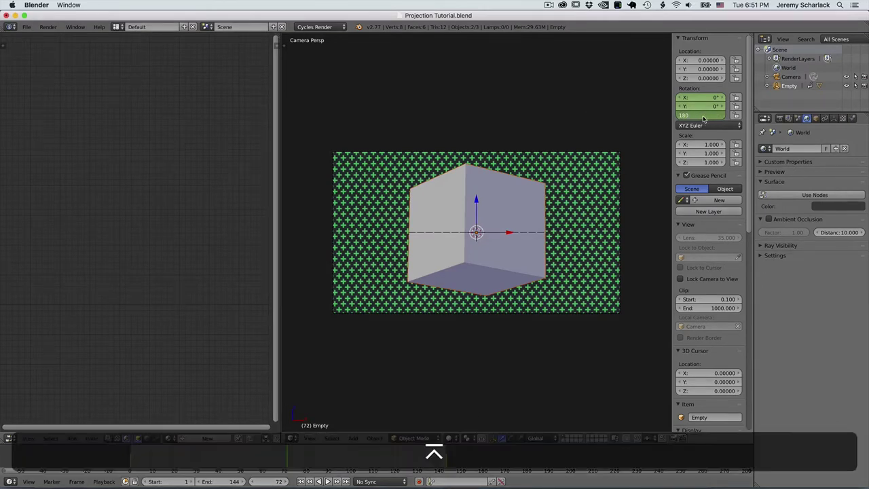
pyautogui.press('Return')
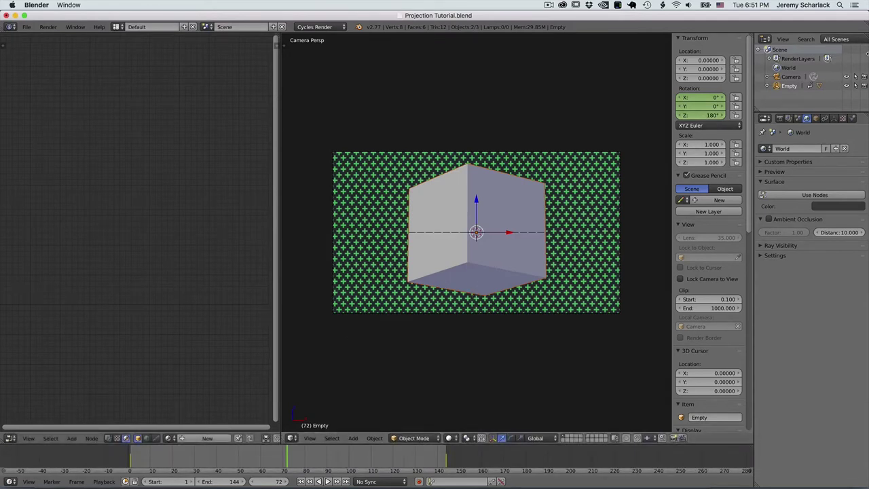
pyautogui.press('i')
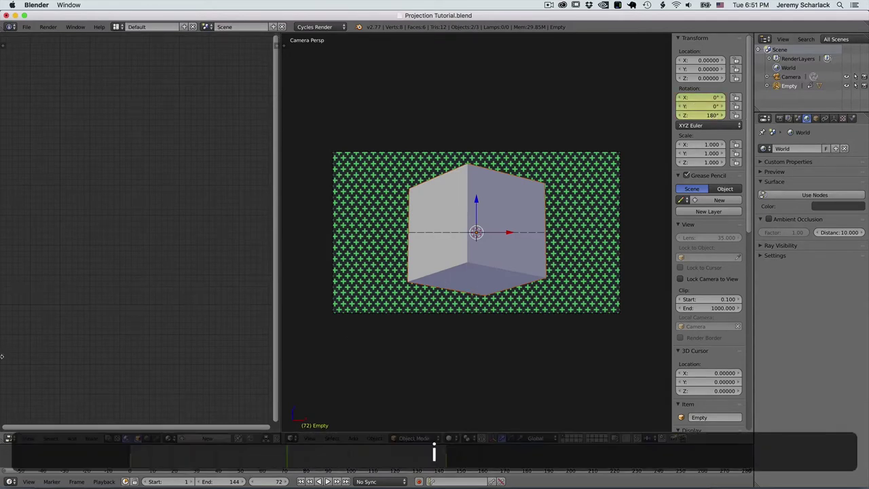
# - Replace the node editor with the Graph Editor, fit all of the Empty's rotation curves in it, and scrub to frame 144
pyautogui.click(10, 437)
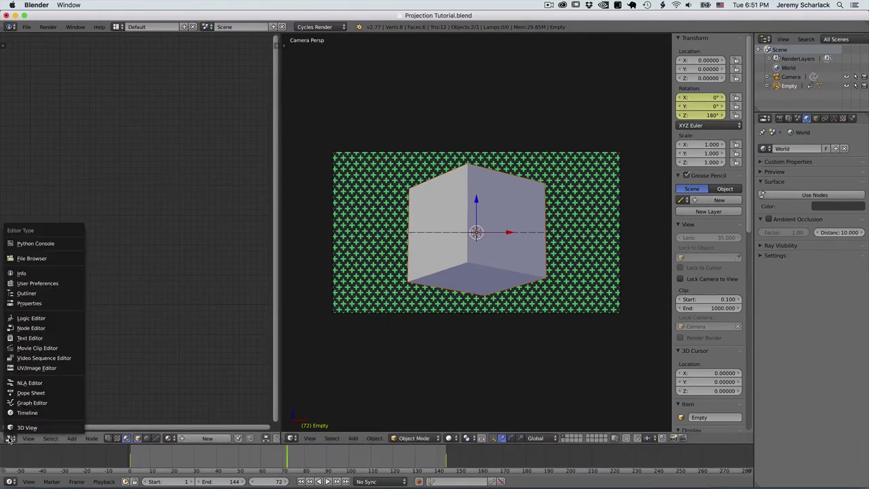
pyautogui.click(26, 405)
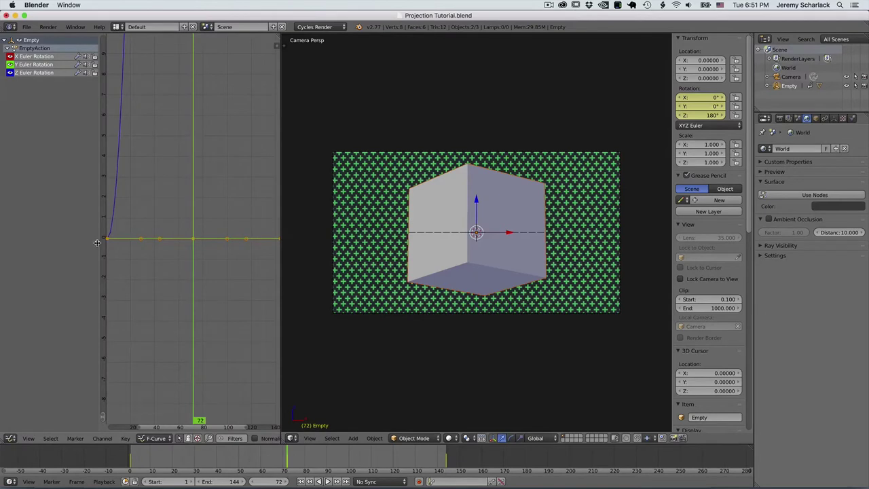
pyautogui.keyDown('shift'); pyautogui.scroll(5, 182, 131); pyautogui.keyUp('shift')
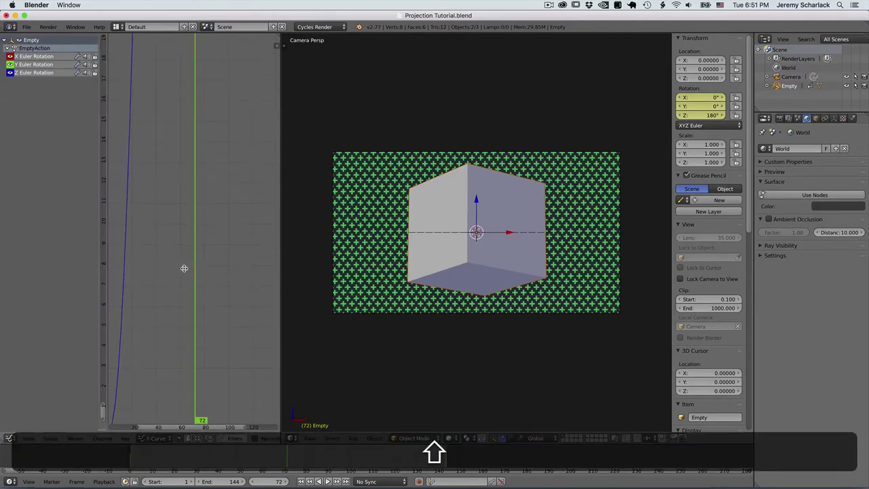
pyautogui.scroll(-4, 183, 266)
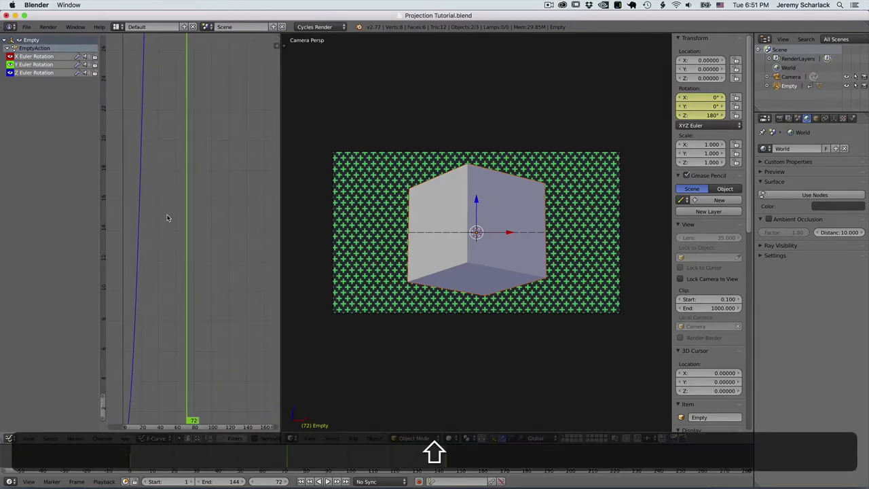
pyautogui.scroll(-5, 169, 218)
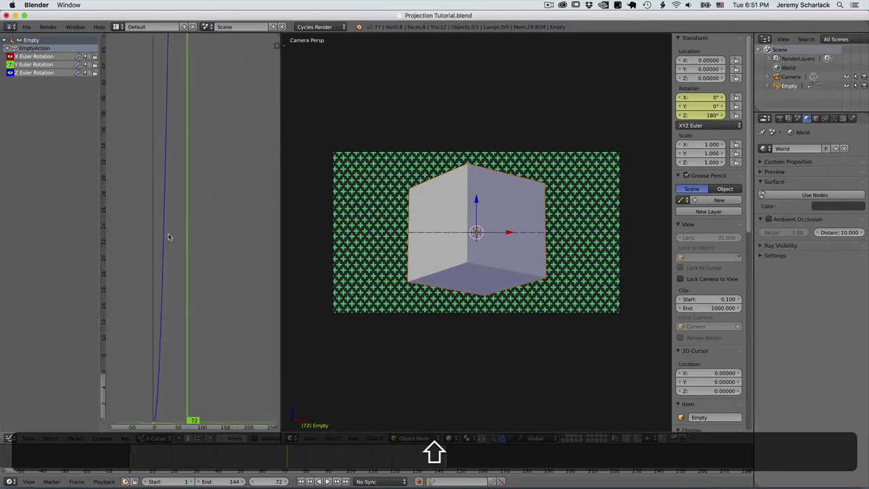
pyautogui.press('Home')
pyautogui.moveTo(182, 409); pyautogui.dragTo(227, 390)
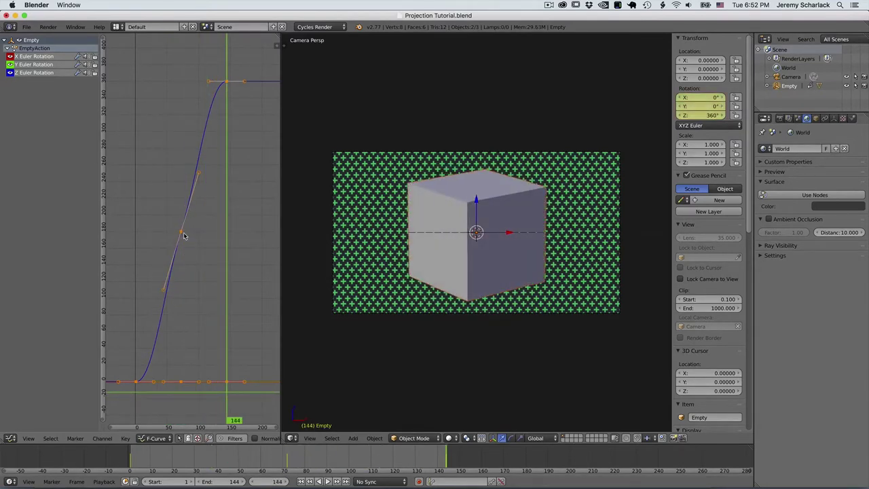
# - Rotate the handles of the Z rotation curve's middle keyframe to horizontal and scale them down to about half their length
pyautogui.rightClick(180, 232)
pyautogui.press('r')
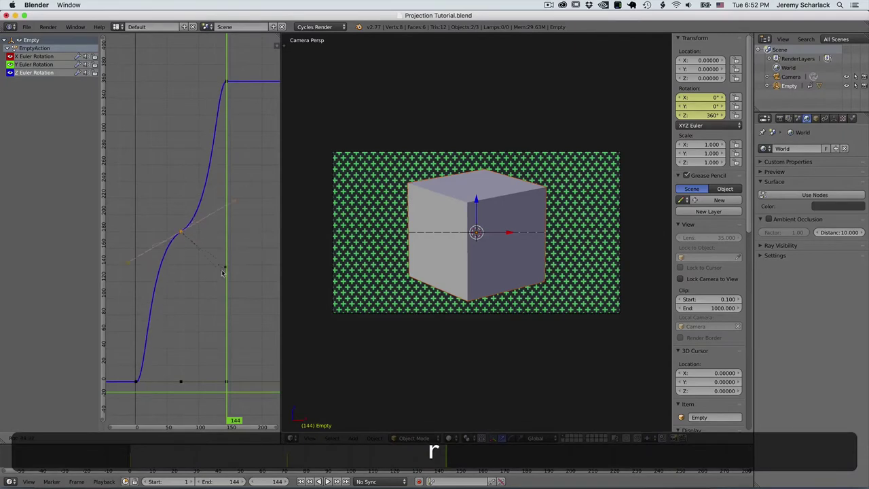
pyautogui.click(196, 281)
pyautogui.press('s')
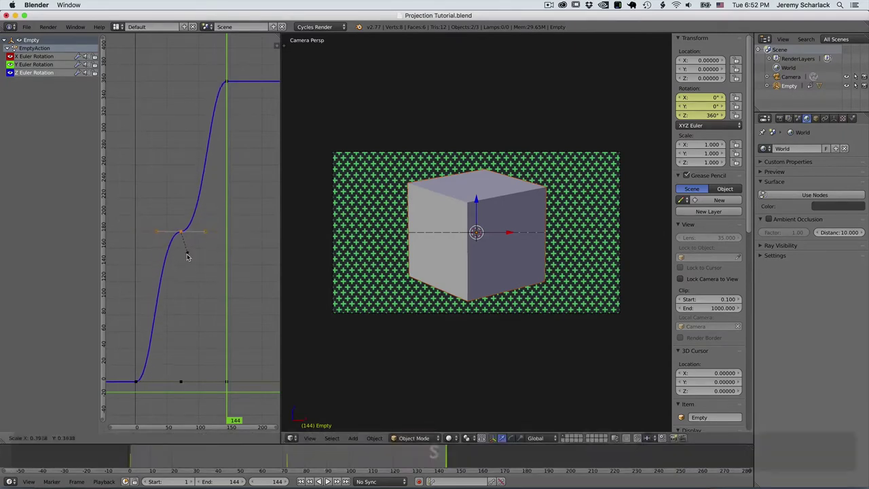
pyautogui.click(179, 247)
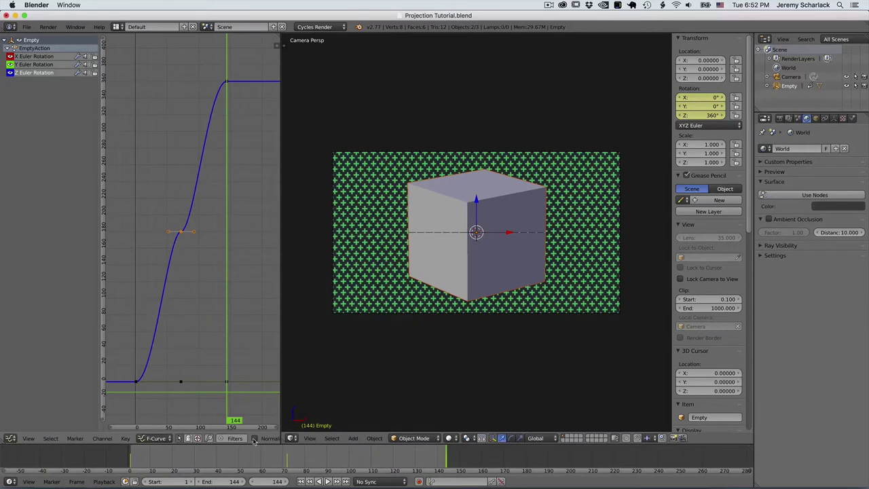
# - Play the animation from the start, switch the viewport shading to Material, and stop the playback
pyautogui.click(305, 481)
pyautogui.click(326, 482)
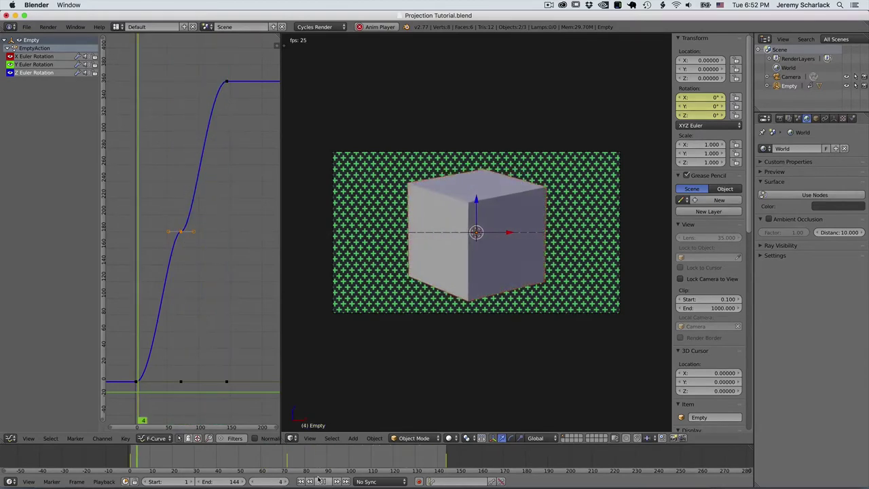
pyautogui.click(448, 438)
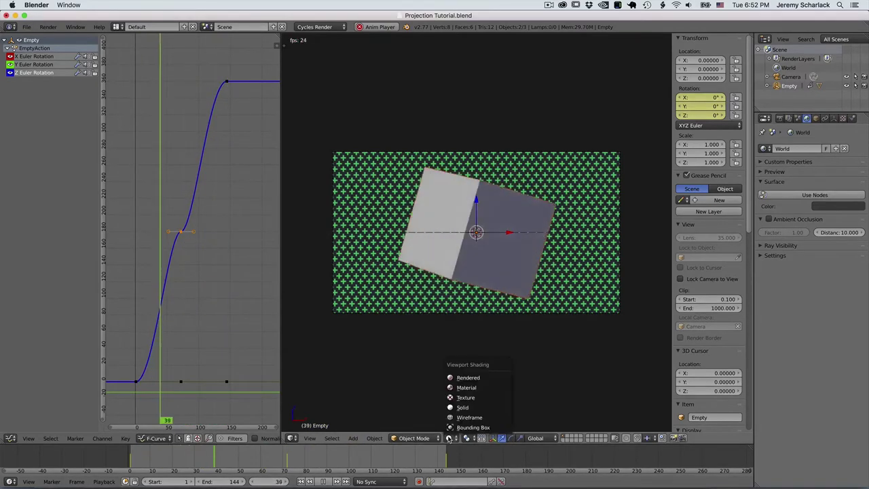
pyautogui.click(465, 387)
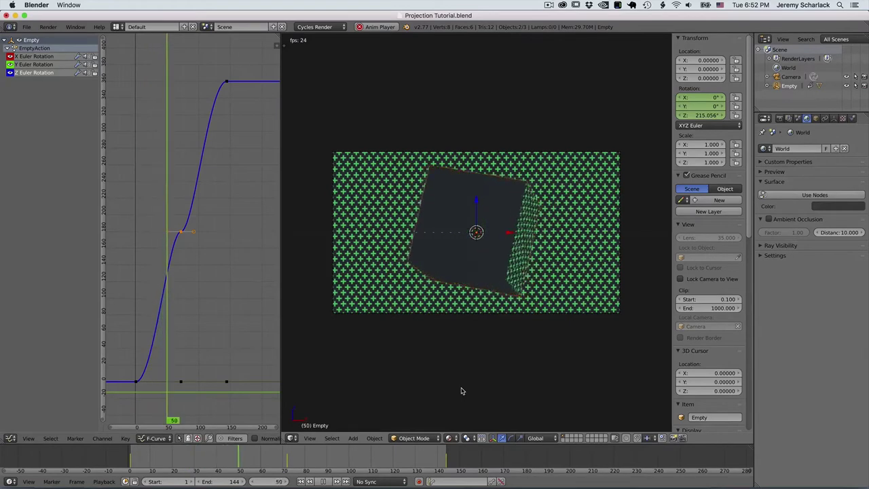
pyautogui.press('space')
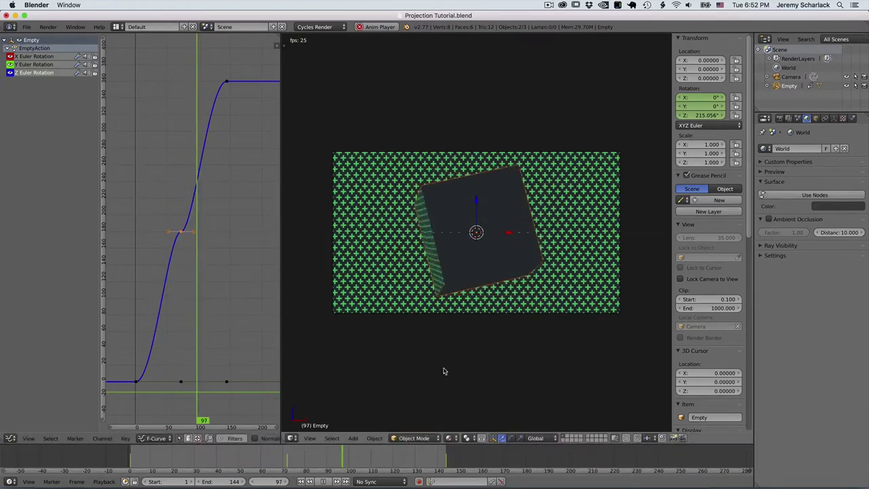
pyautogui.hotkey('alt', 'a')
# - At frame 72, invert the cube's face selection, UV-project those faces from the camera view, and return to Object Mode with nothing selected
pyautogui.moveTo(316, 456); pyautogui.dragTo(287, 459)
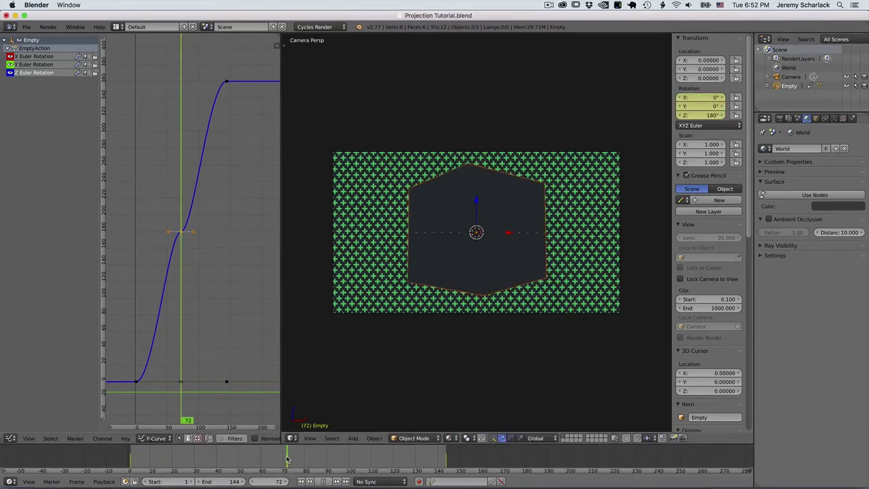
pyautogui.rightClick(484, 203)
pyautogui.press('Tab')
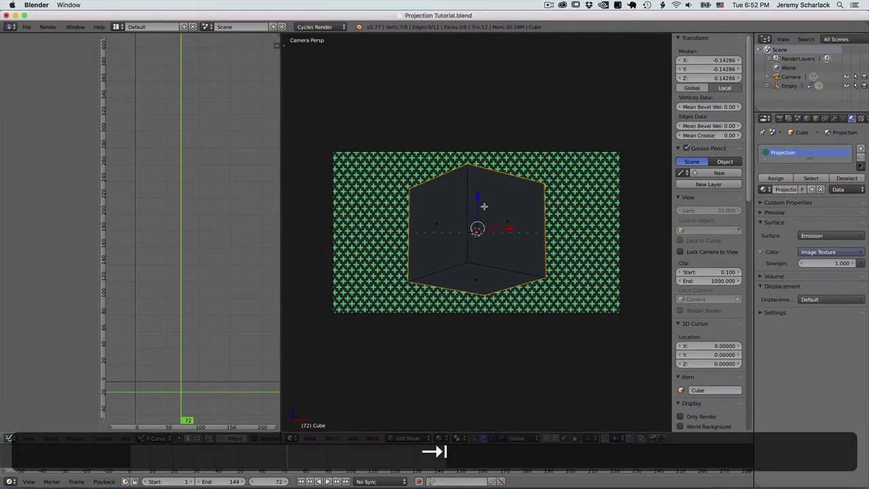
pyautogui.press('a')
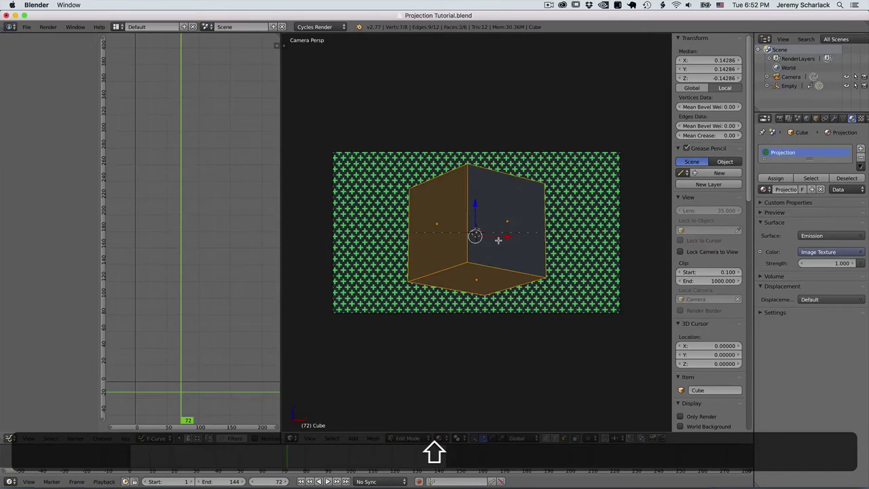
pyautogui.hotkey('shift', 'u')
pyautogui.click(499, 240)
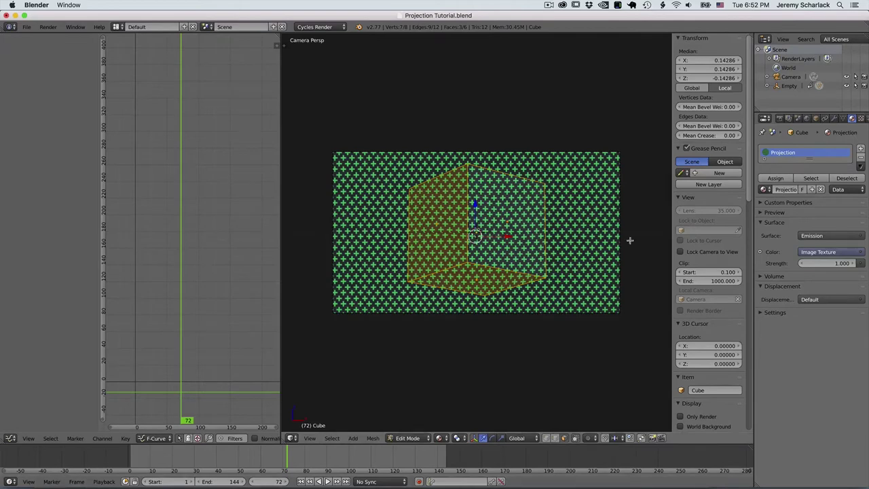
pyautogui.press('Tab')
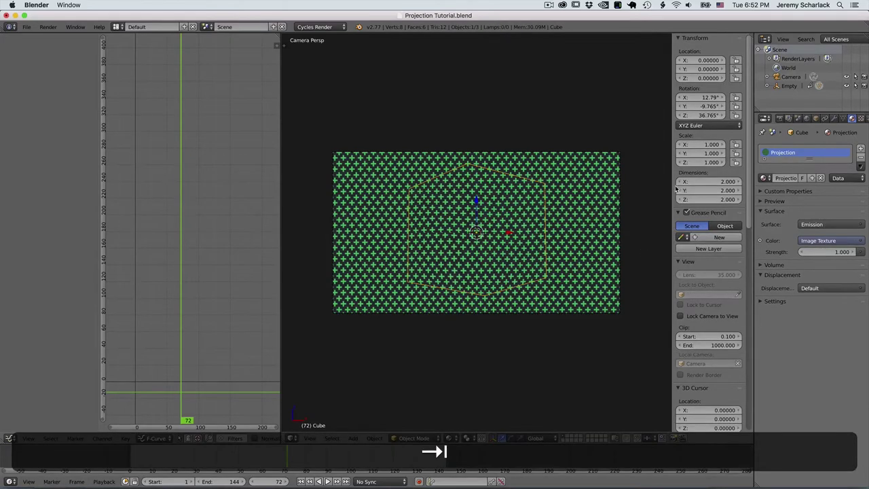
pyautogui.press('a')
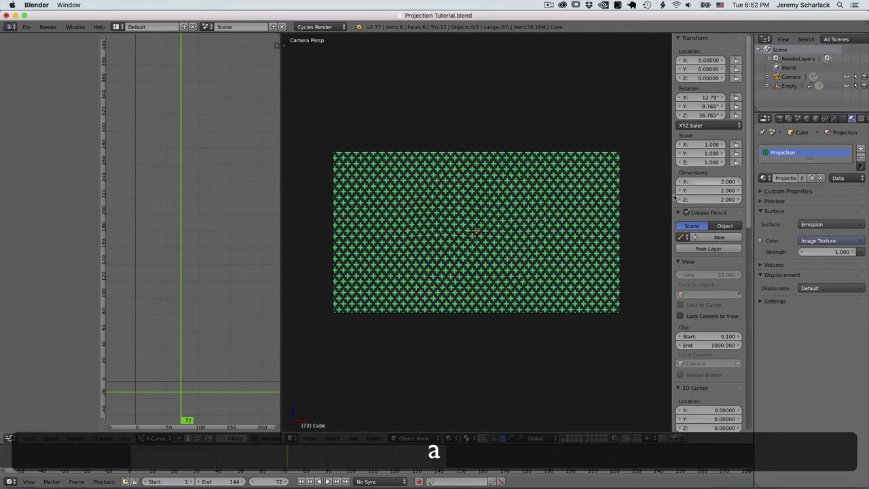
# - Play the animation to check how the projected pattern moves with the cube
pyautogui.scroll(-2, 706, 311)
pyautogui.scroll(-3, 709, 329)
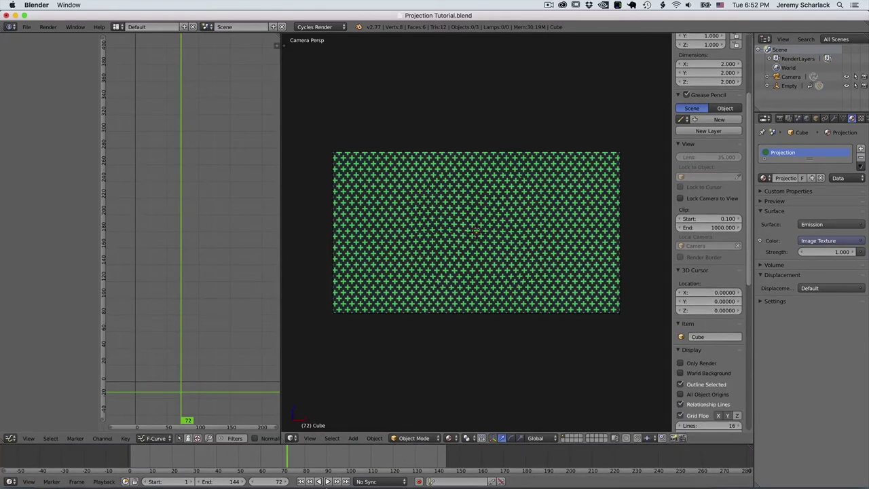
pyautogui.click(328, 481)
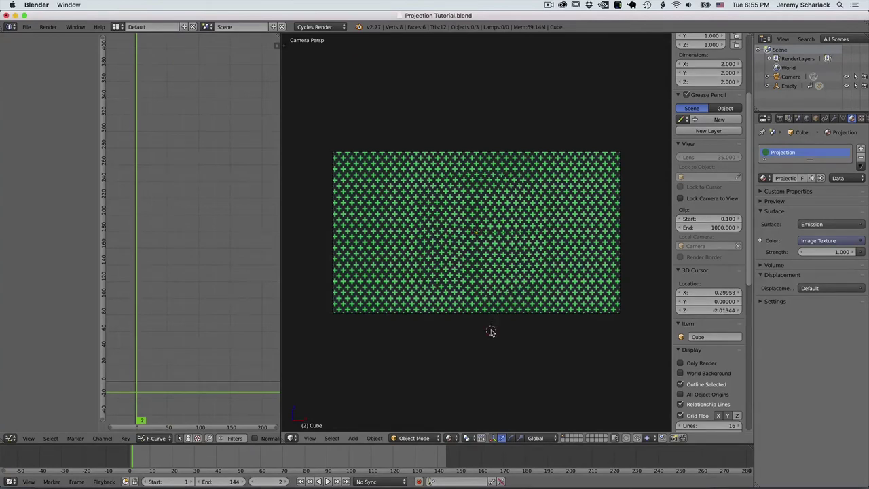
pyautogui.click(49, 24)
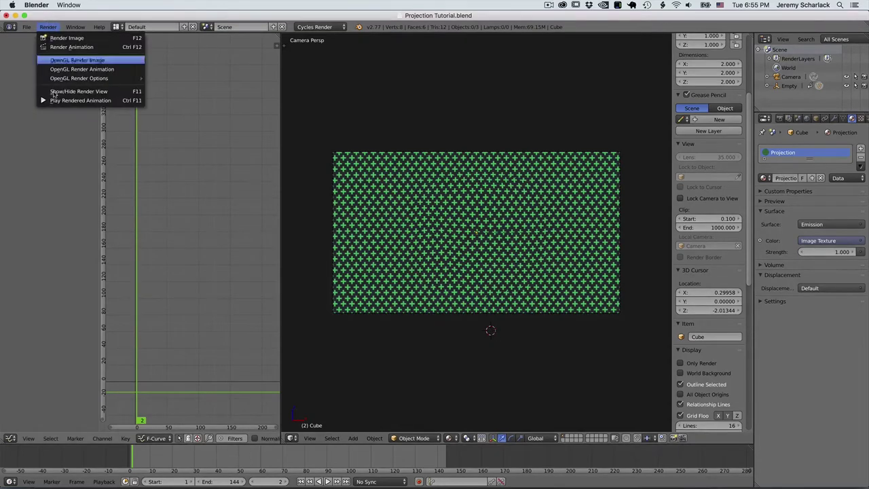
pyautogui.click(53, 27)
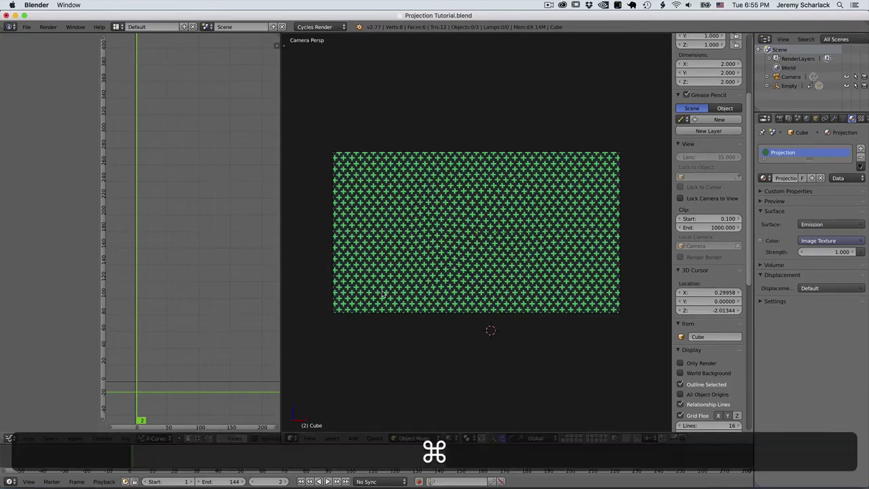
# - Switch to Illustrator and export the crosses artwork as a PNG named "Crosses hi res", using artboards, at 144 ppi
pyautogui.press('super+Tab')
pyautogui.click(297, 243)
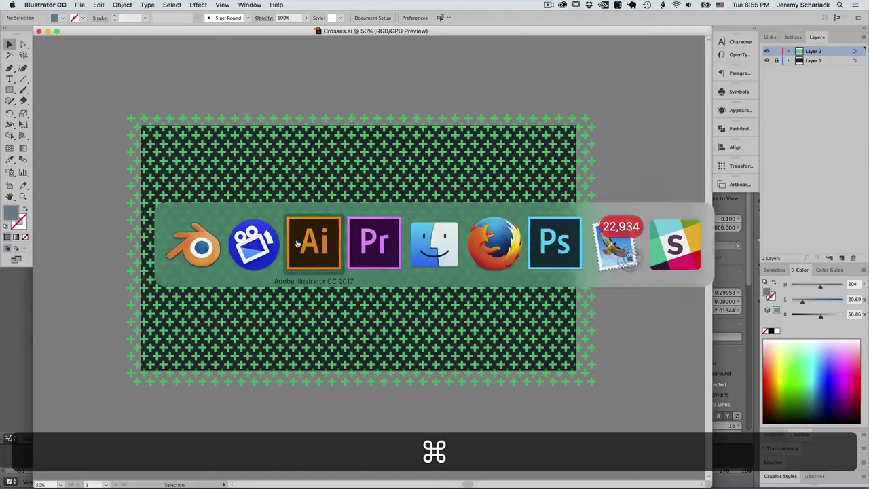
pyautogui.click(79, 5)
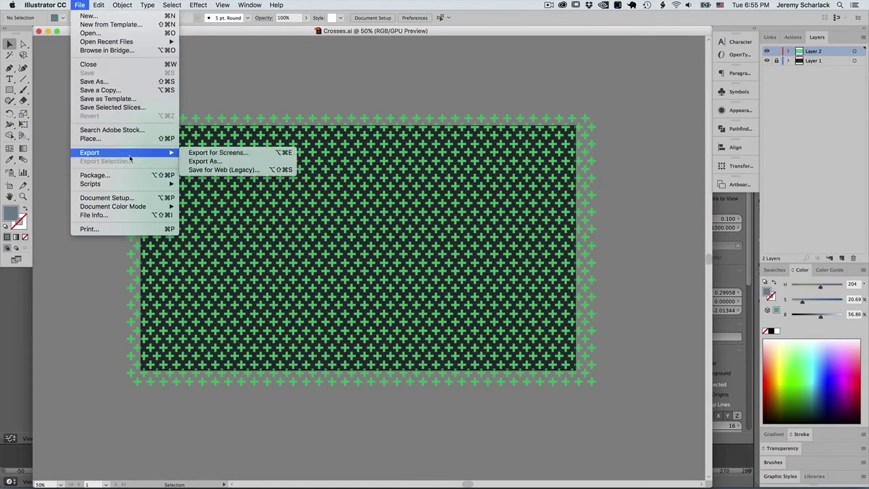
pyautogui.click(203, 168)
pyautogui.press('Right')
pyautogui.write('hi res')
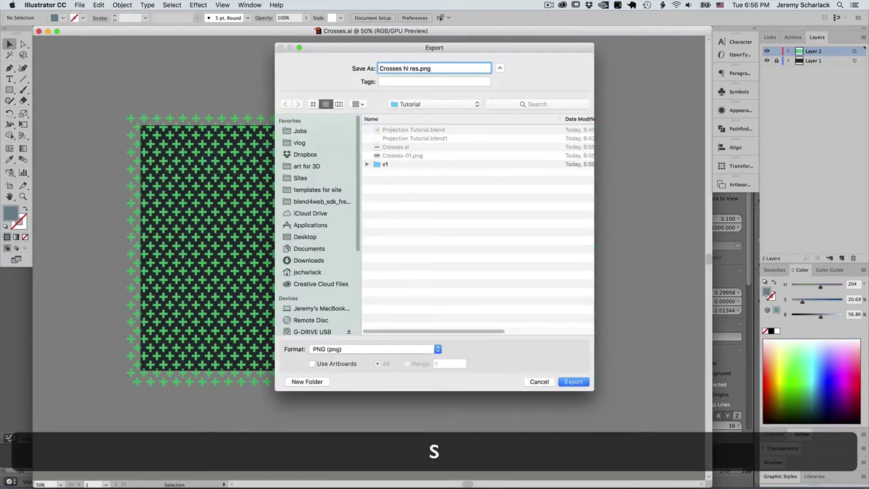
pyautogui.click(312, 363)
pyautogui.click(573, 382)
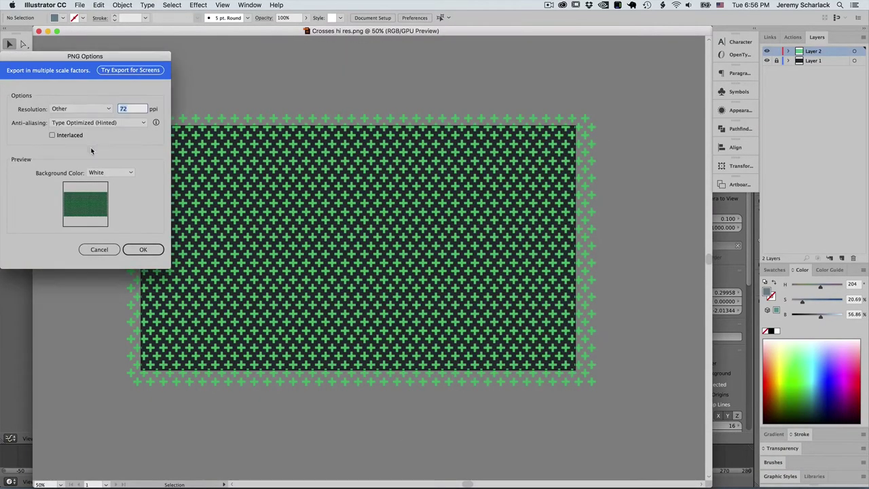
pyautogui.write('144')
pyautogui.click(143, 249)
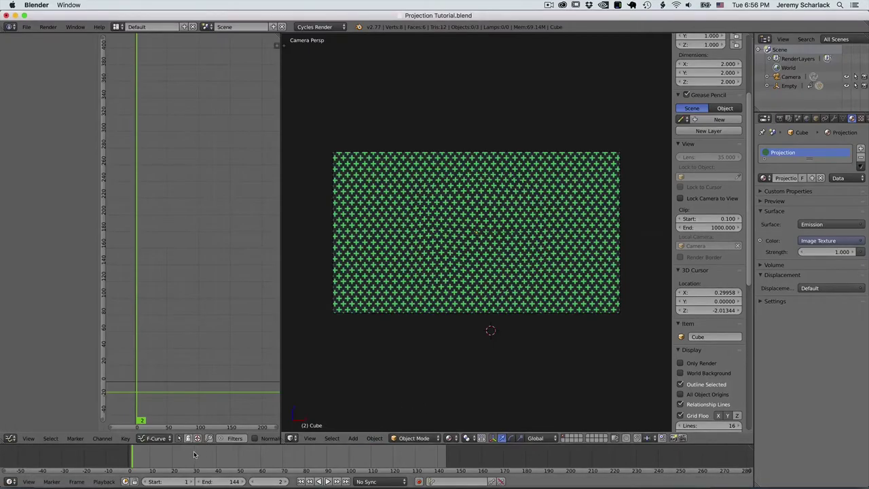
# - Switch back to Blender and scrub through the animation to review the pattern on the rotating cube, ending at frame 1
pyautogui.click(197, 458)
pyautogui.moveTo(196, 458); pyautogui.dragTo(135, 464)
pyautogui.hotkey('alt', 'a')
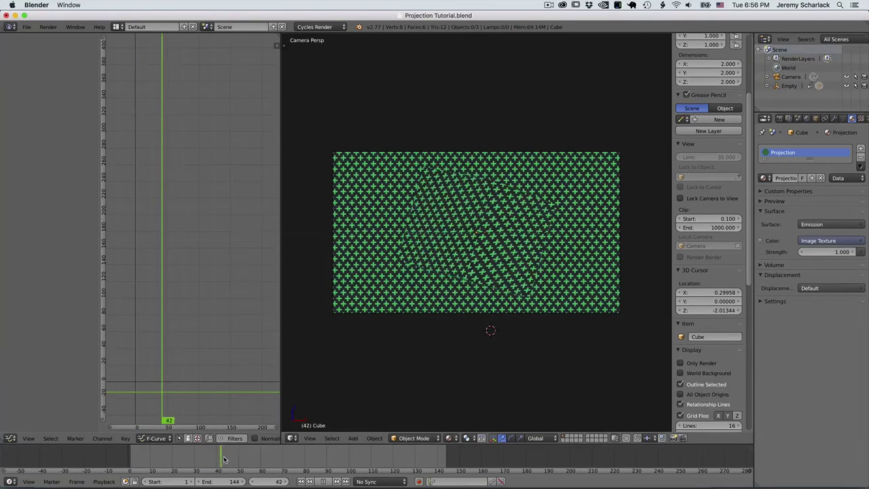
pyautogui.press('Escape')
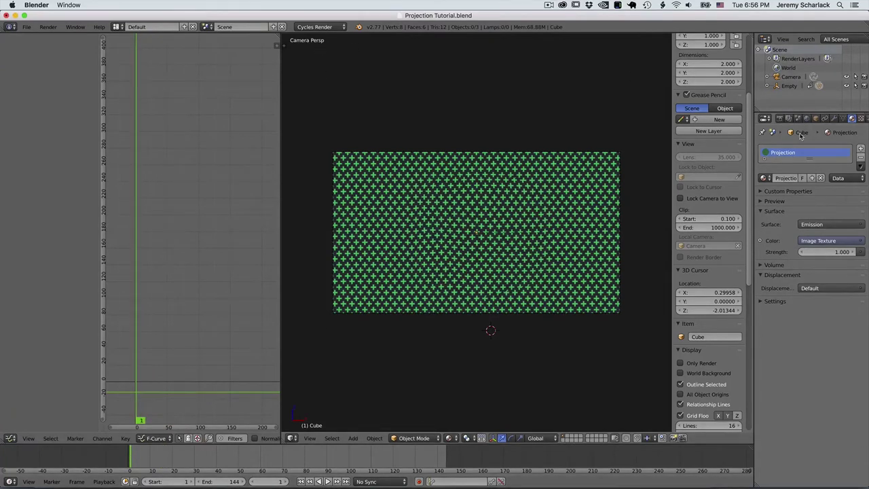
# - Replace the Graph Editor with the Node Editor, load "Crosses hi res-01.png" into the Image Texture node, and scrub to frame 0
pyautogui.click(10, 438)
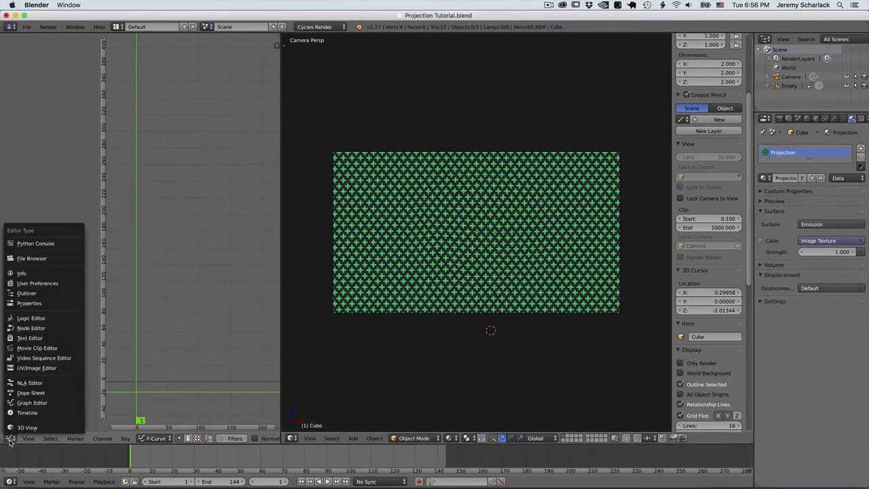
pyautogui.click(46, 329)
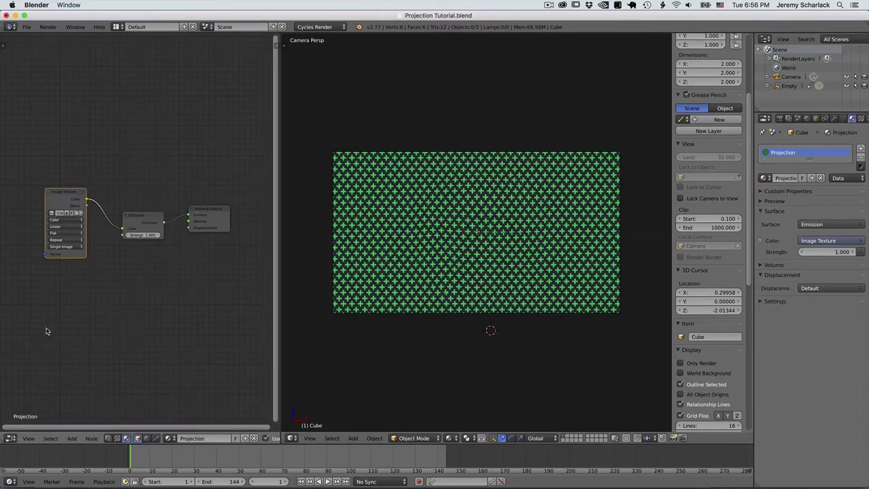
pyautogui.click(79, 214)
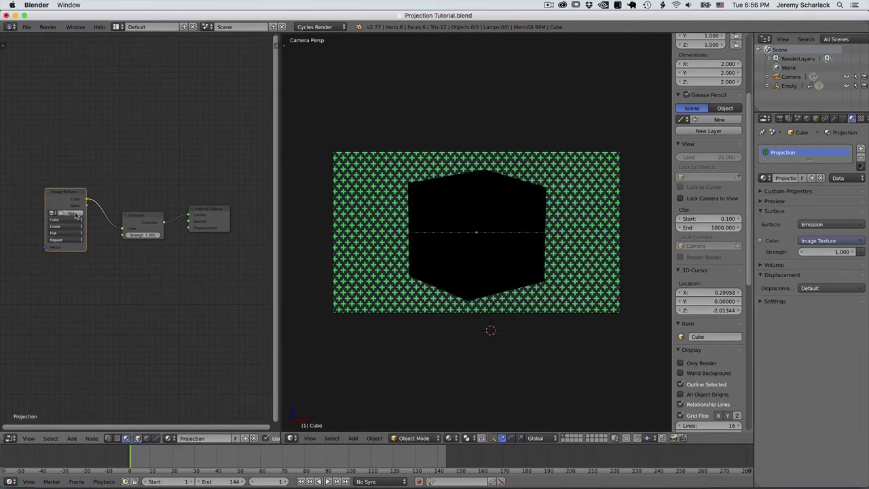
pyautogui.click(77, 214)
pyautogui.doubleClick(167, 94)
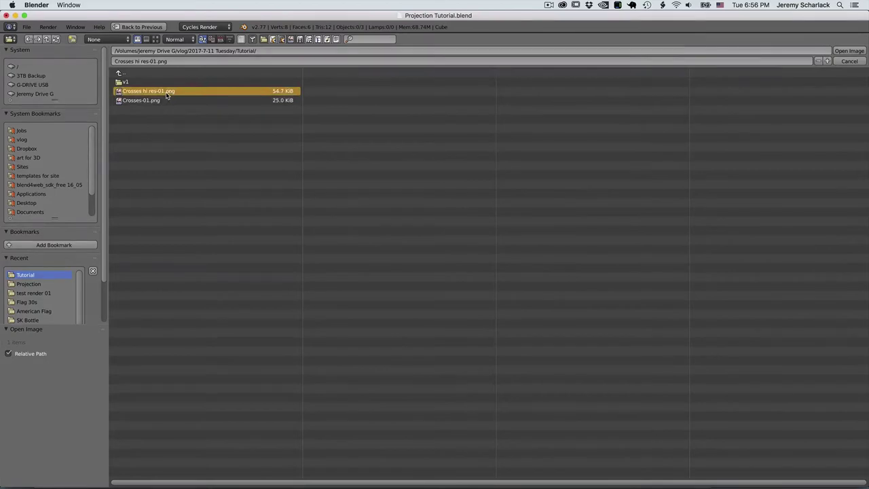
pyautogui.moveTo(173, 449); pyautogui.dragTo(129, 450)
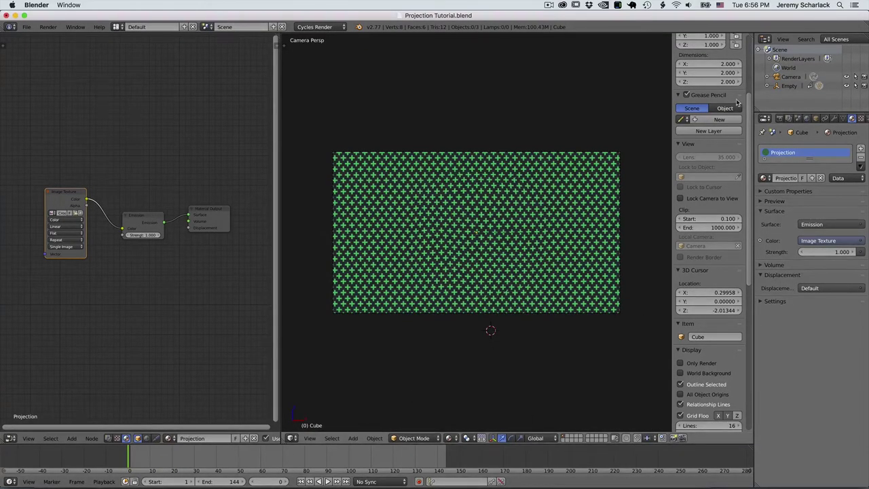
# - Set the render resolution percentage to 100% and save the Blender file over the existing one
pyautogui.click(779, 119)
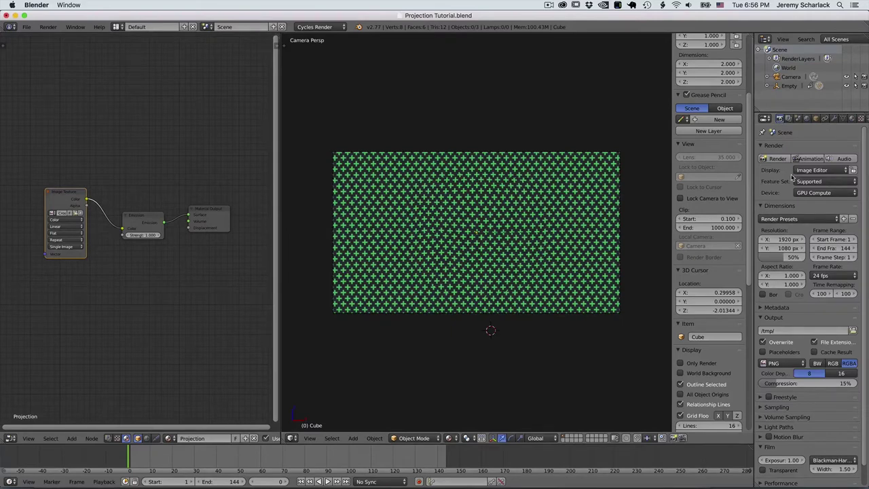
pyautogui.click(788, 256)
pyautogui.write('100')
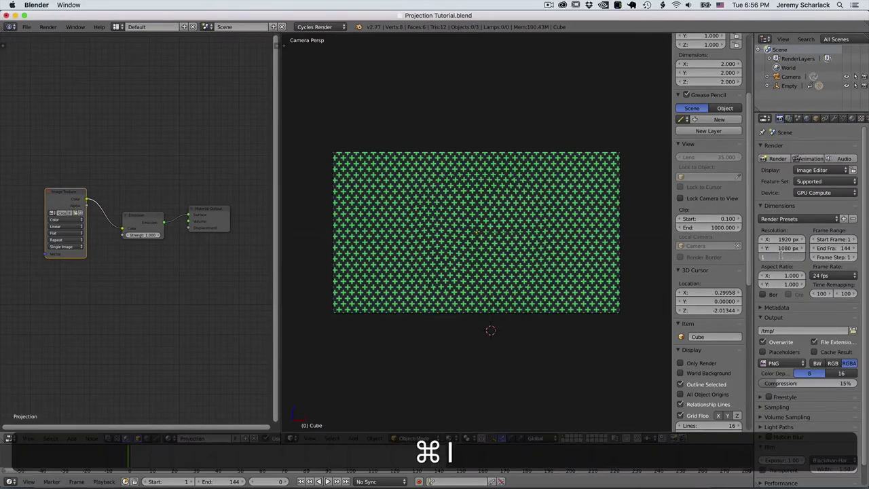
pyautogui.press('Return')
pyautogui.press('super+s')
pyautogui.click(343, 139)
# - Render the animation with OpenGL
pyautogui.click(27, 27)
pyautogui.click(27, 28)
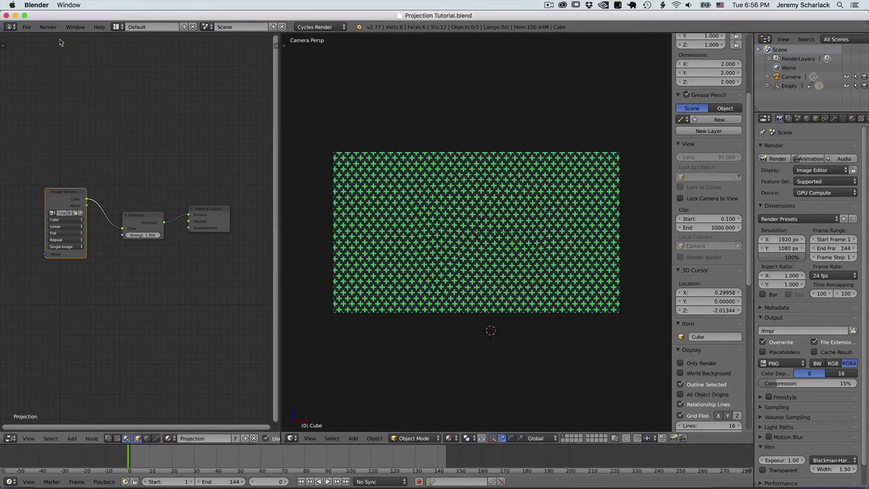
pyautogui.click(48, 27)
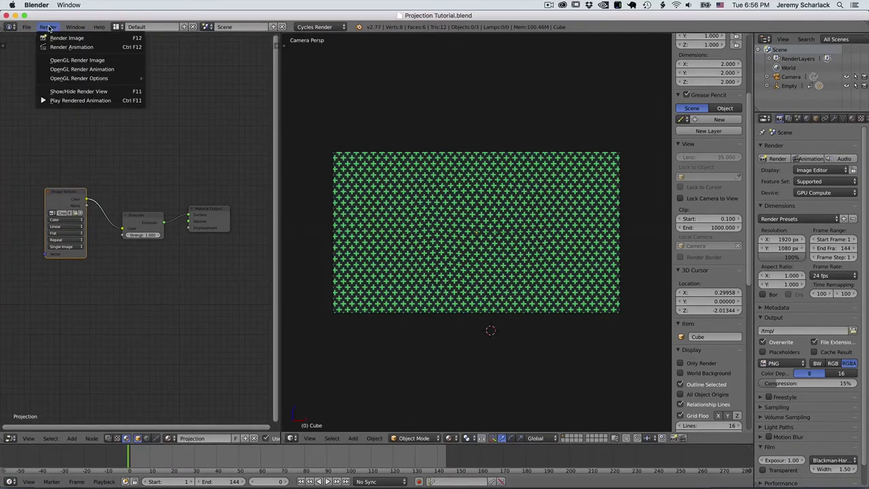
pyautogui.click(95, 69)
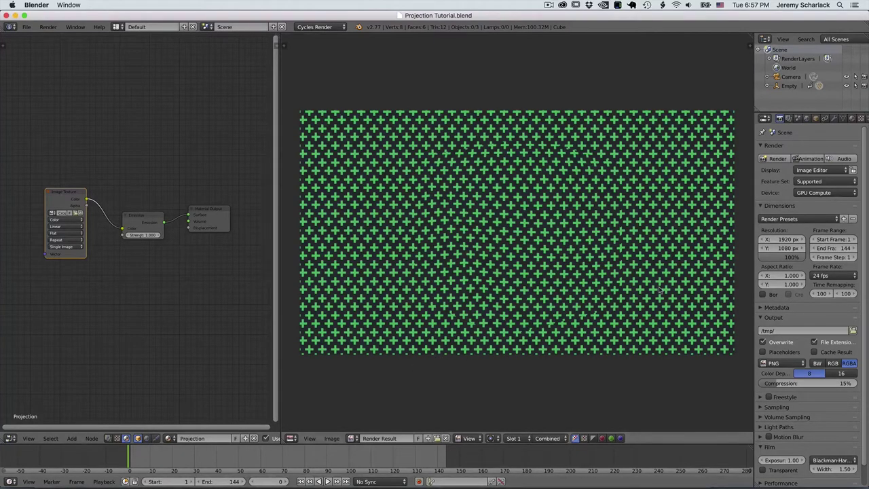
# - Switch to Finder and open the render output folder /tmp in a new window
pyautogui.click(786, 331)
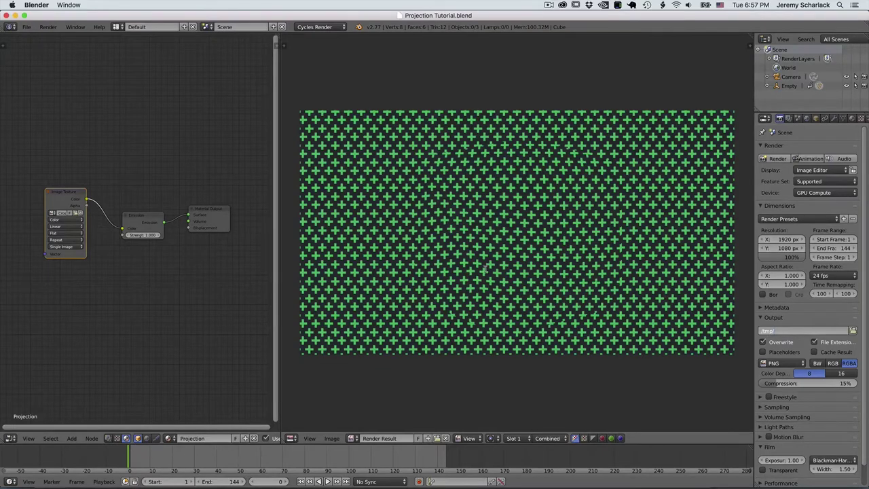
pyautogui.press('super+Tab')
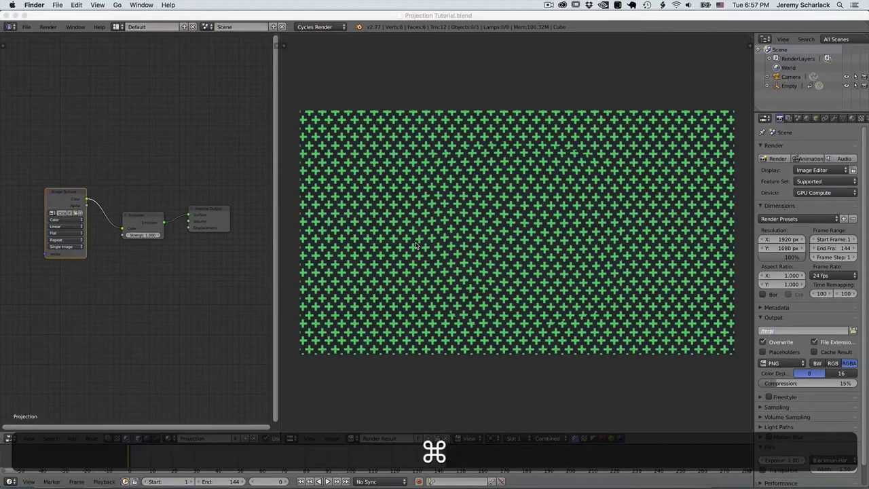
pyautogui.press('super+n')
pyautogui.press('super+shift+c')
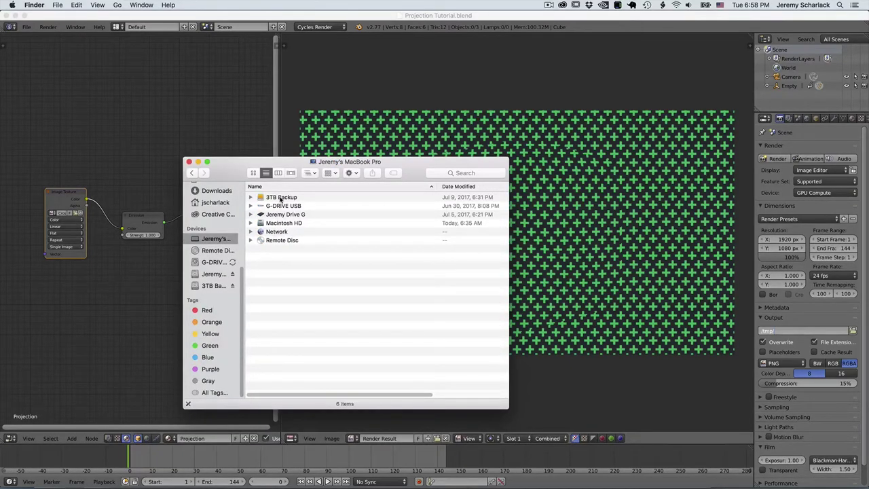
pyautogui.doubleClick(279, 223)
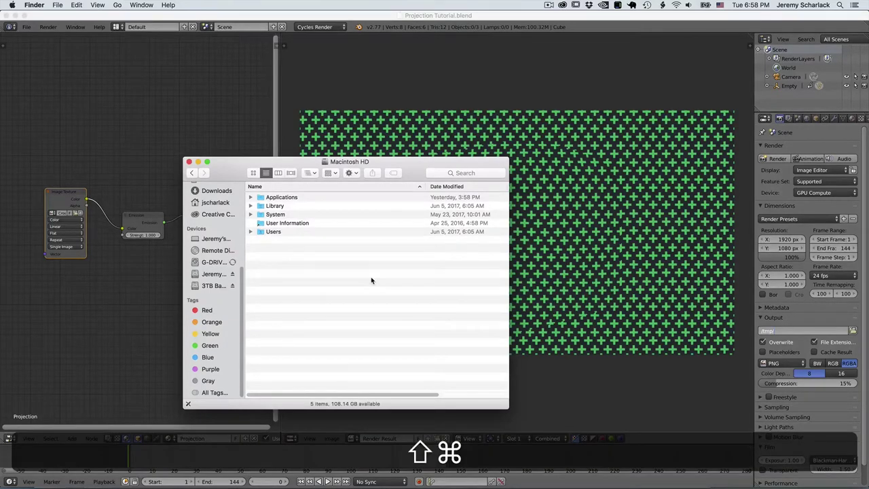
pyautogui.press('super+shift+g')
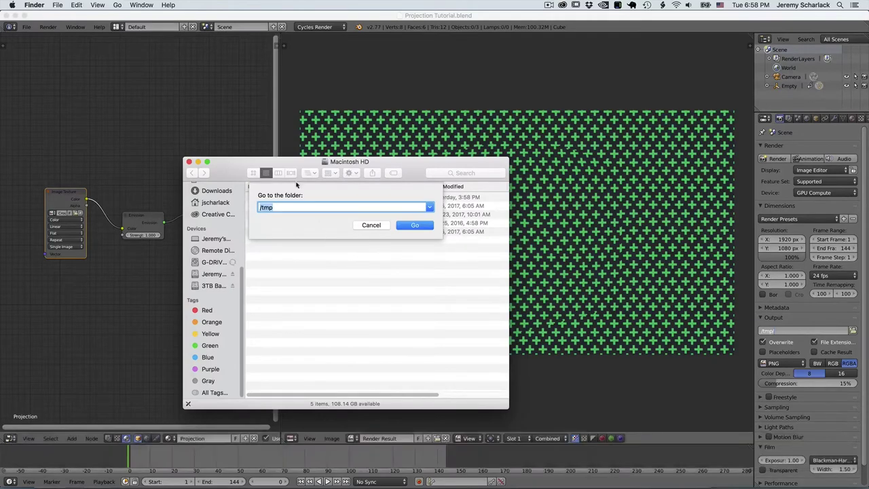
pyautogui.click(410, 231)
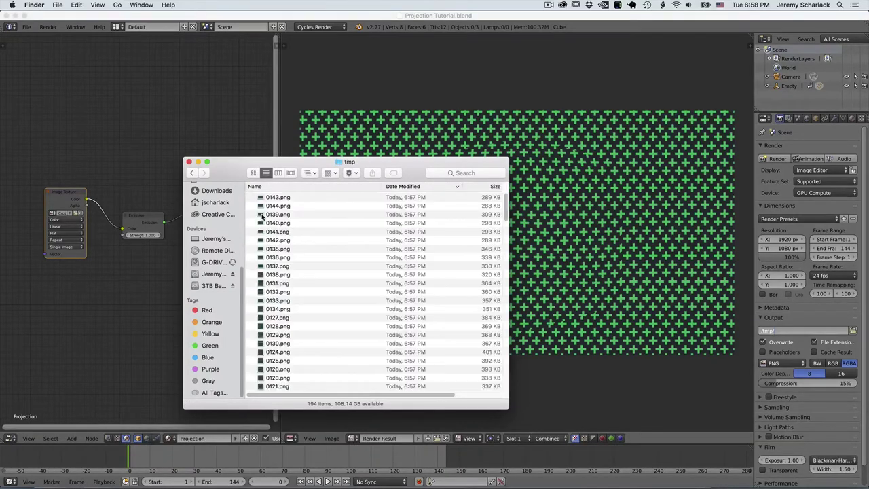
# - Preview the rendered frame 0001.png from the tmp folder, and close the preview
pyautogui.click(321, 187)
pyautogui.click(305, 205)
pyautogui.press('space')
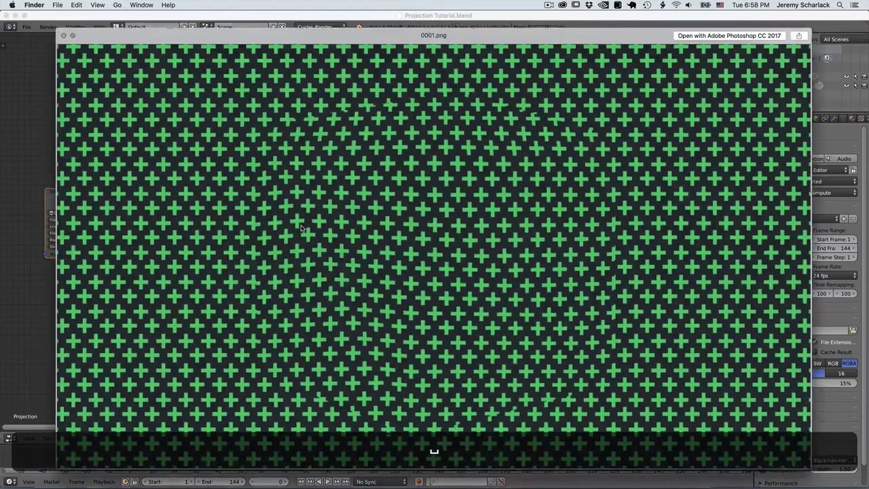
pyautogui.press('space')
pyautogui.click(427, 188)
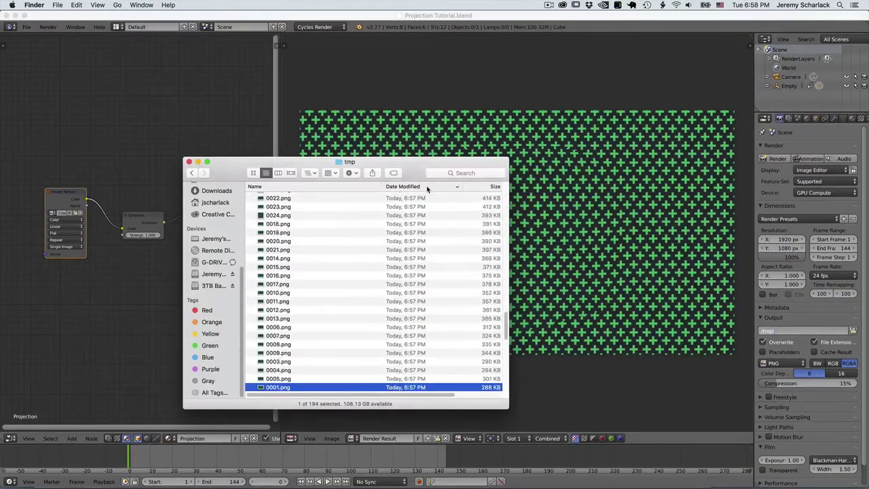
# - Move the tmp window aside and create a folder named "render 01" in the Tutorial folder
pyautogui.moveTo(387, 164); pyautogui.dragTo(345, 159)
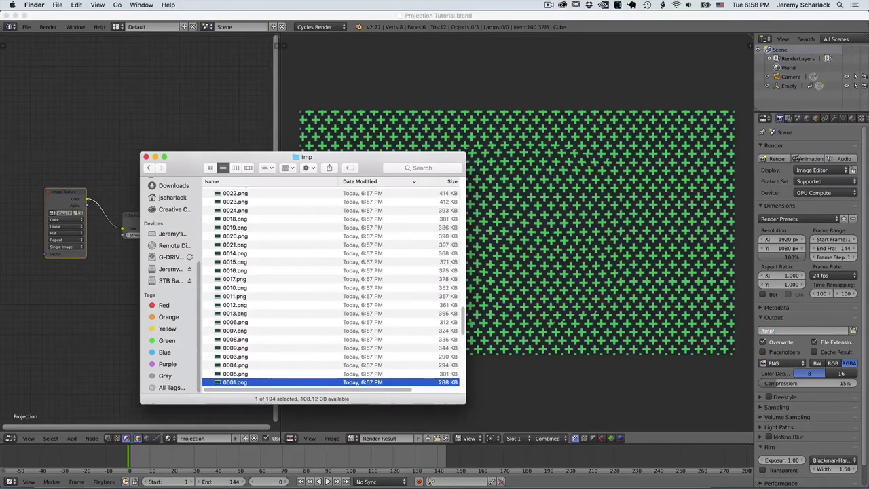
pyautogui.press('super+n')
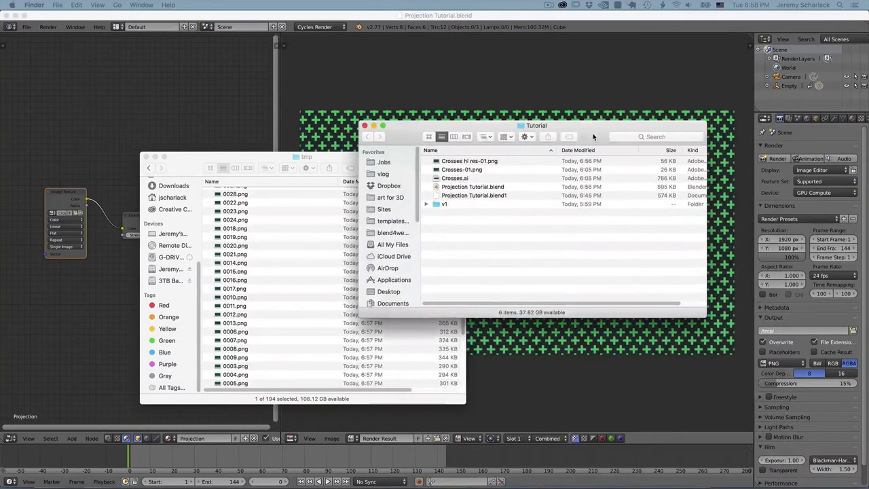
pyautogui.press('super+shift+n')
pyautogui.write('render 01')
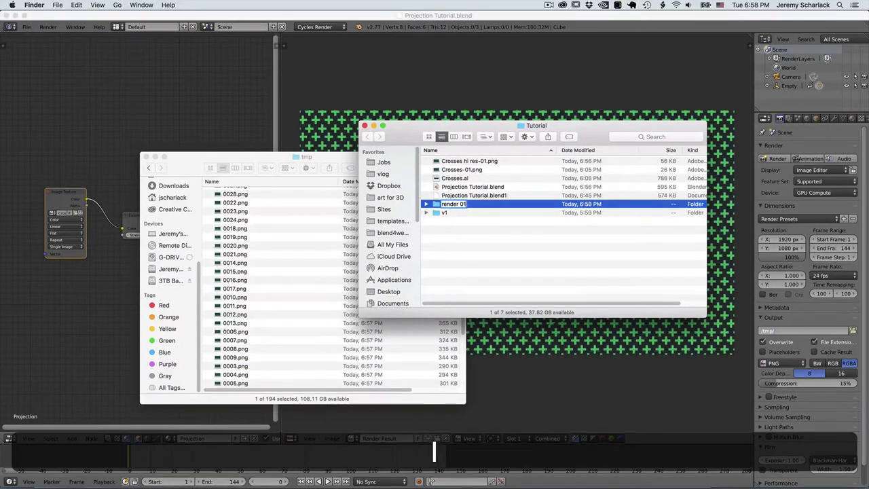
pyautogui.press('Return')
# - Copy the rendered frames 0001.png to 0144.png from the tmp folder into "render 01"
pyautogui.moveTo(338, 163); pyautogui.dragTo(229, 123)
pyautogui.scroll(15, 285, 224)
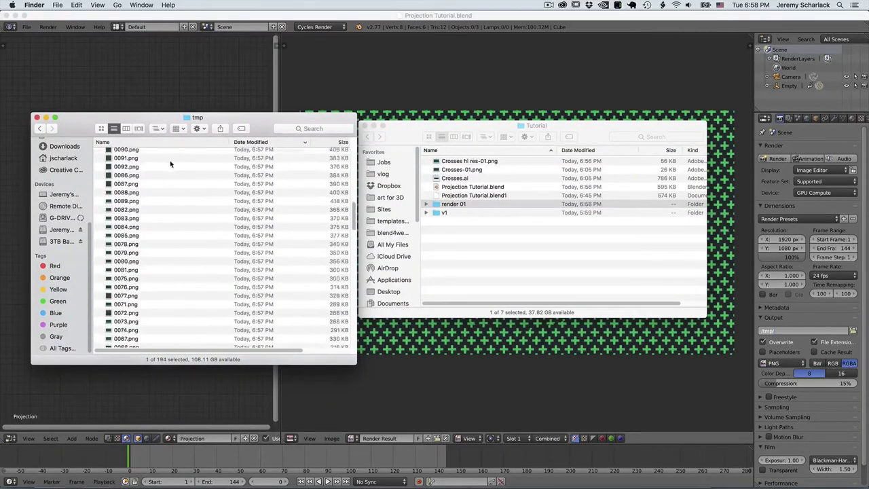
pyautogui.scroll(10, 171, 163)
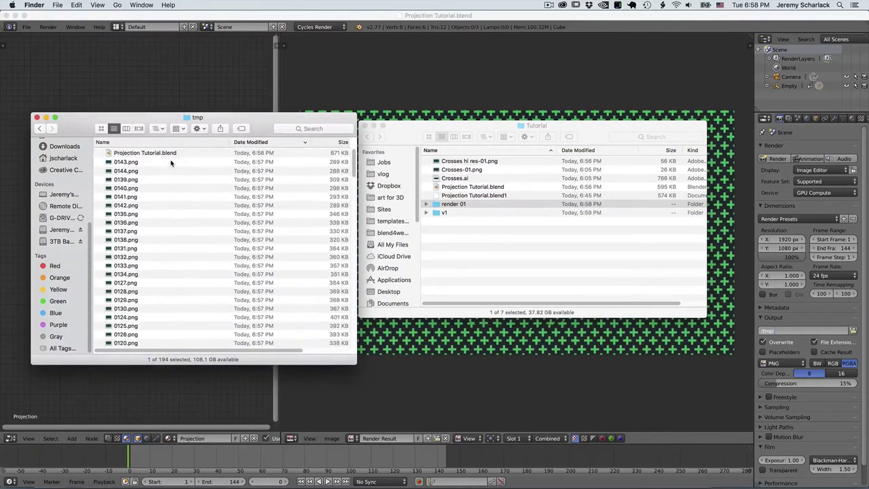
pyautogui.click(126, 162)
pyautogui.scroll(-15, 173, 272)
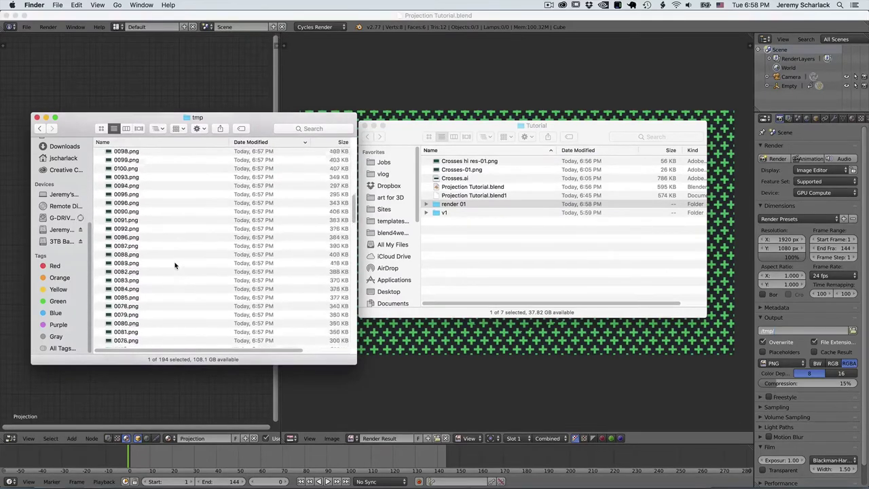
pyautogui.scroll(-10, 174, 265)
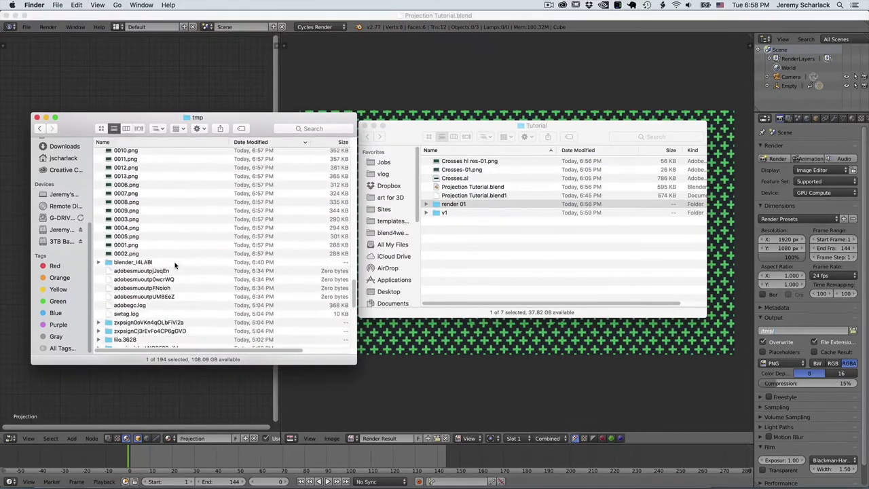
pyautogui.keyDown('shift'); pyautogui.click(122, 253); pyautogui.keyUp('shift')
pyautogui.moveTo(123, 253); pyautogui.dragTo(454, 205)
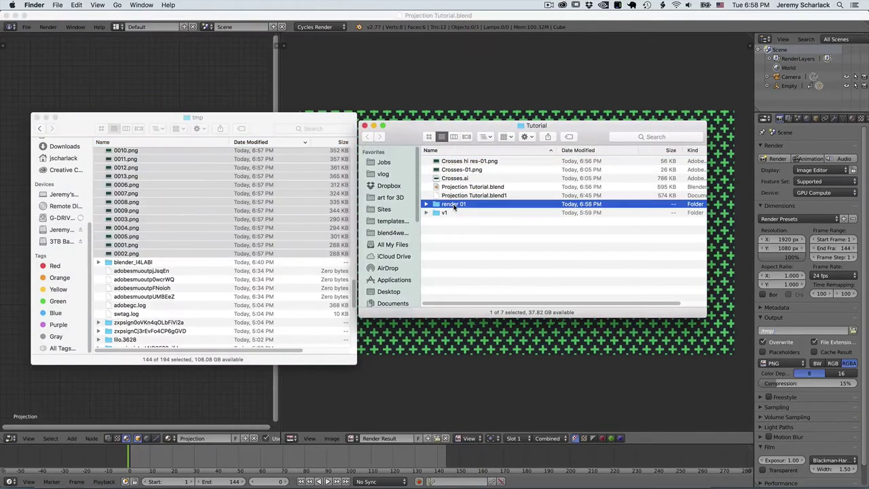
# - Open the "render 01" folder and preview its frames one after another, starting from 0001.png
pyautogui.doubleClick(465, 204)
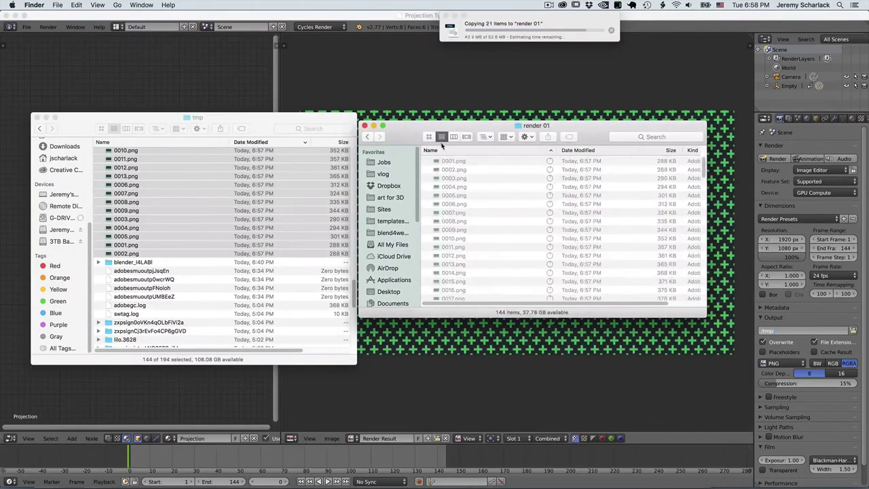
pyautogui.click(457, 164)
pyautogui.press('space')
pyautogui.press('Down')
pyautogui.press('Down')
pyautogui.press('Down')
pyautogui.press('Down')
pyautogui.press('Down')
pyautogui.press('Down')
pyautogui.press('Down')
pyautogui.press('Down')
pyautogui.press('Down')
pyautogui.press('Down')
pyautogui.press('Down')
pyautogui.press('Down')
pyautogui.press('Down')
pyautogui.press('Down')
pyautogui.press('Down')
pyautogui.press('Down')
pyautogui.press('Down')
pyautogui.press('Down')
pyautogui.press('Down')
pyautogui.press('Down')
pyautogui.press('Down')
pyautogui.press('Down')
pyautogui.press('Down')
pyautogui.press('Down')
pyautogui.press('Down')
pyautogui.press('Down')
pyautogui.press('Down')
pyautogui.press('Down')
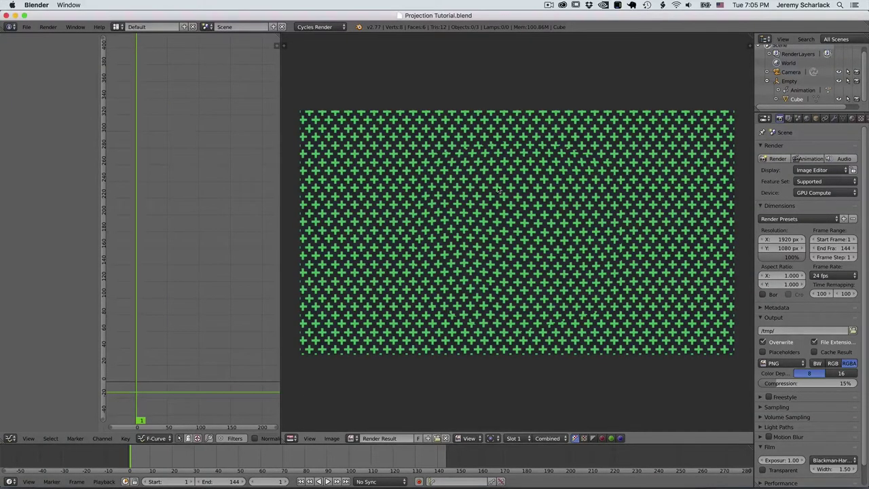
# - Return to Blender, replace the render result view with the 3D View, and set its shading to solid
pyautogui.click(291, 437)
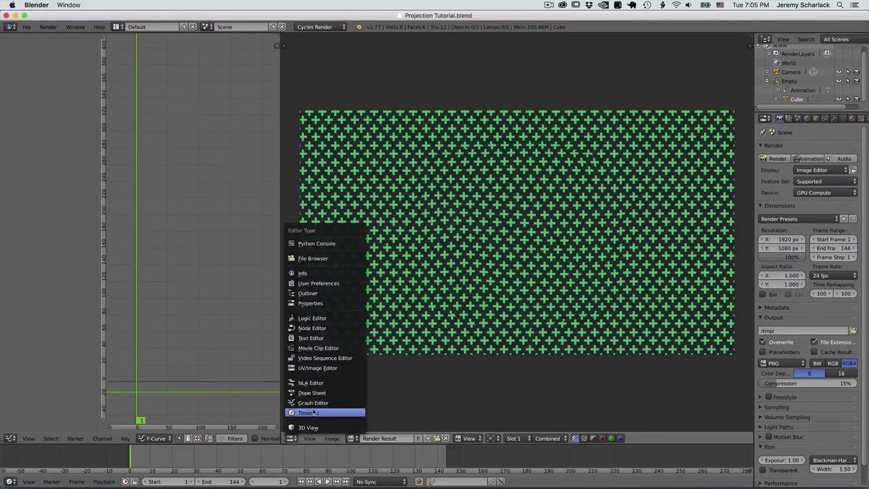
pyautogui.click(318, 426)
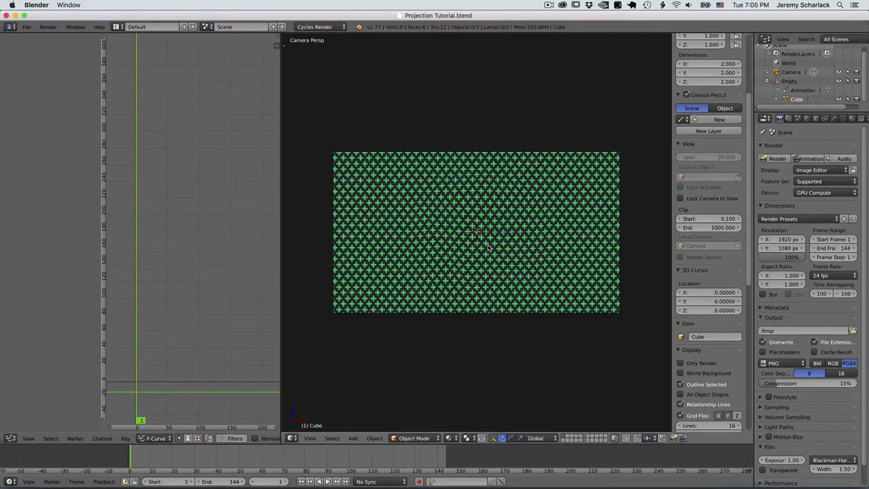
pyautogui.press('z')
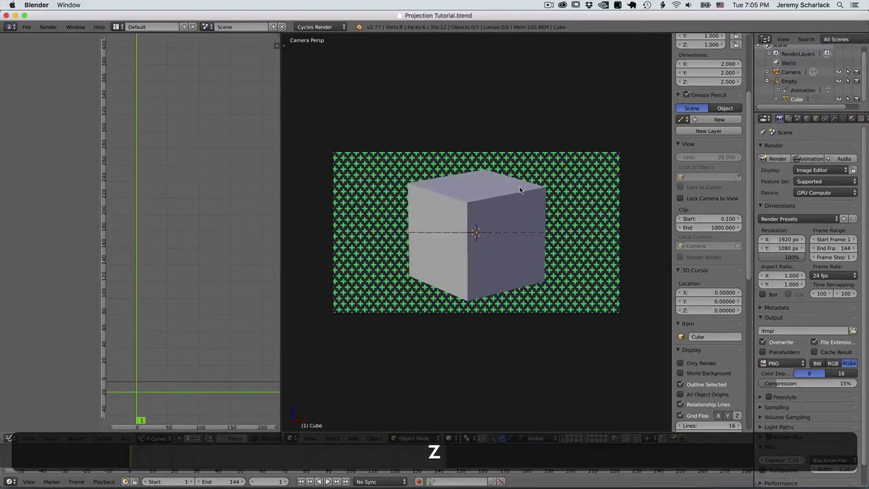
# - Move the cube to another layer that is not displayed
pyautogui.rightClick(520, 190)
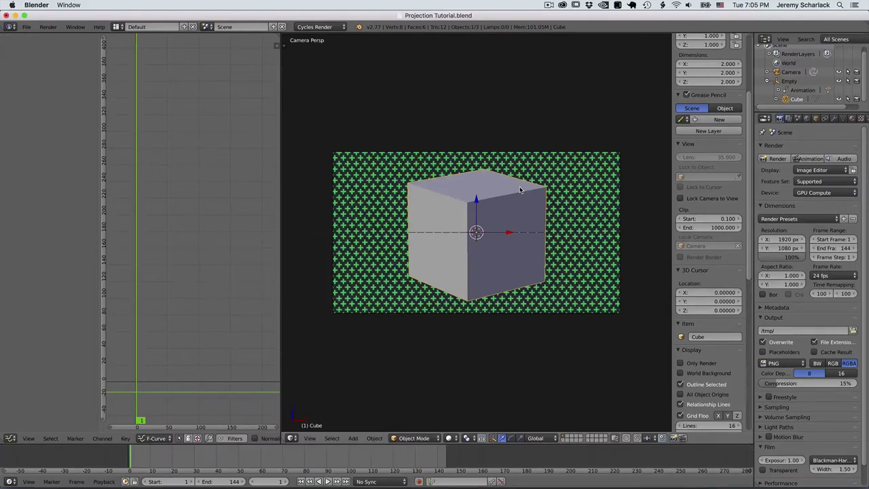
pyautogui.press('m')
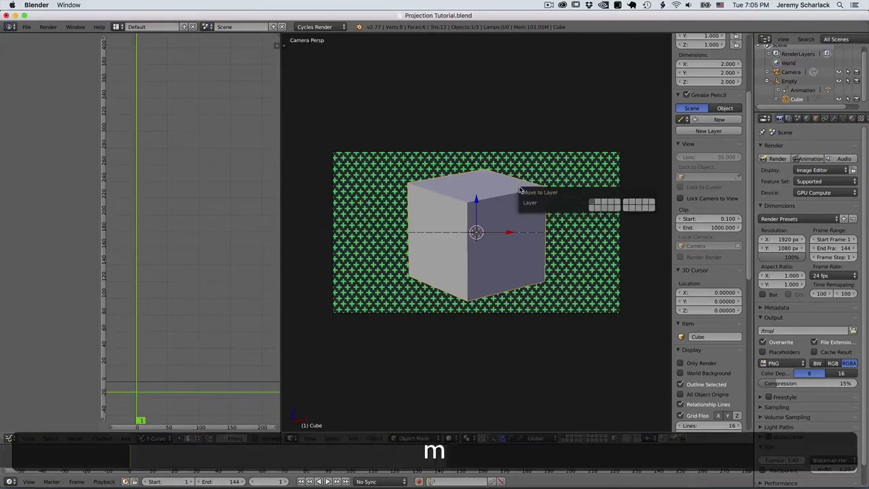
pyautogui.click(592, 205)
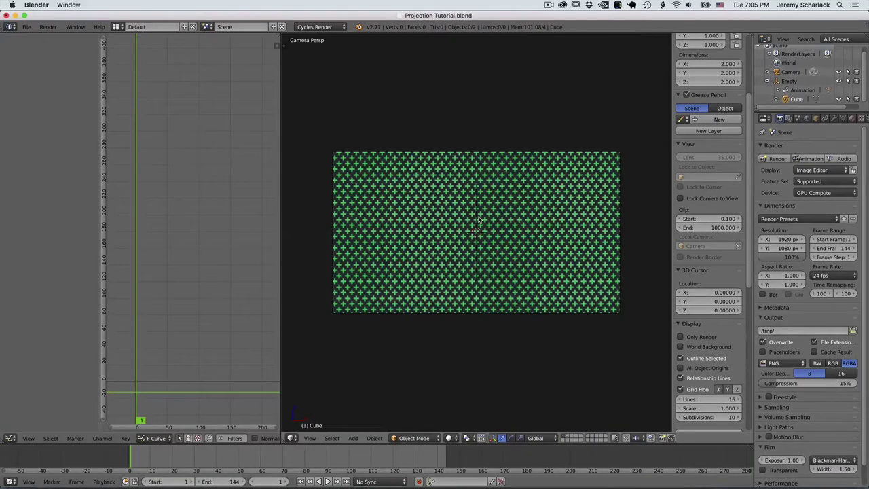
# - Add a cylinder mesh at the 3D cursor with the timeline at frame 1
pyautogui.press('shift')
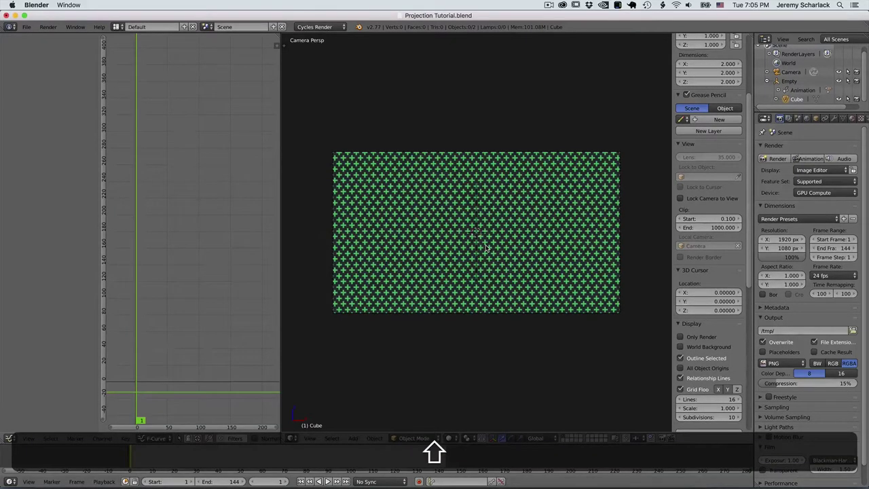
pyautogui.moveTo(145, 463); pyautogui.dragTo(131, 466)
pyautogui.hotkey('shift', 'a')
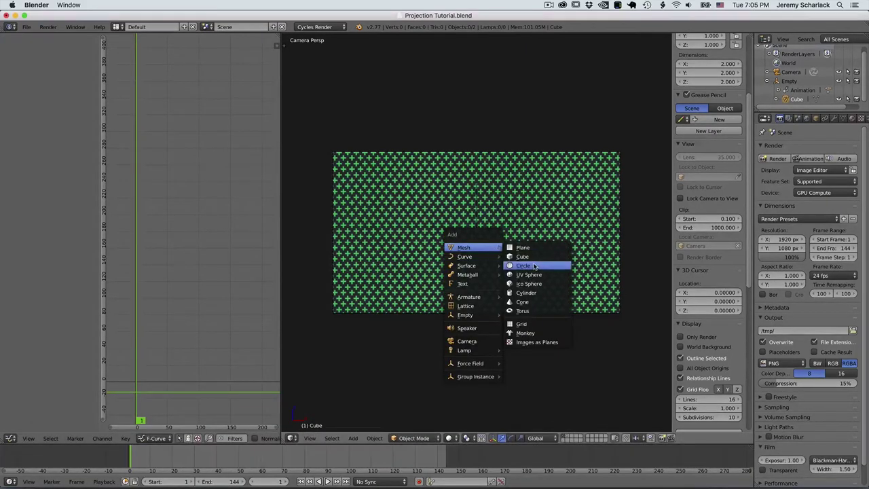
pyautogui.click(537, 292)
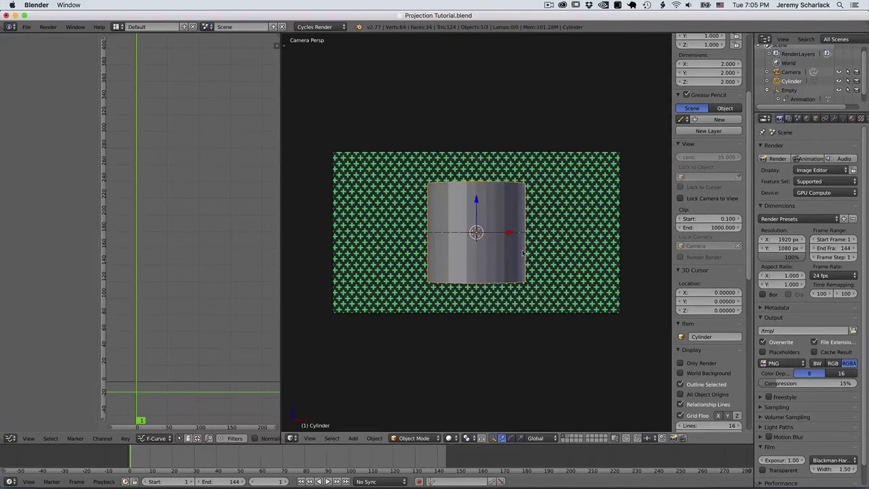
# - Parent the cylinder to the animated Empty using the Object option
pyautogui.click(768, 91)
pyautogui.keyDown('shift'); pyautogui.click(777, 95); pyautogui.keyUp('shift')
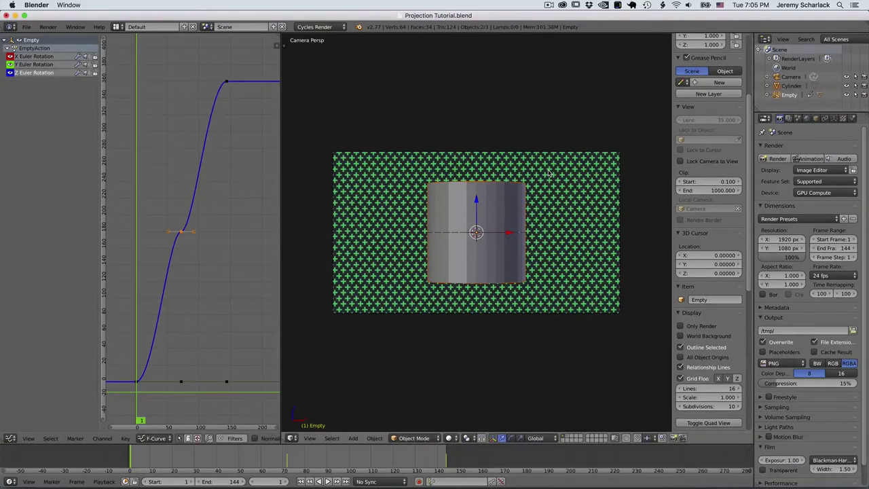
pyautogui.hotkey('ctrl', 'p')
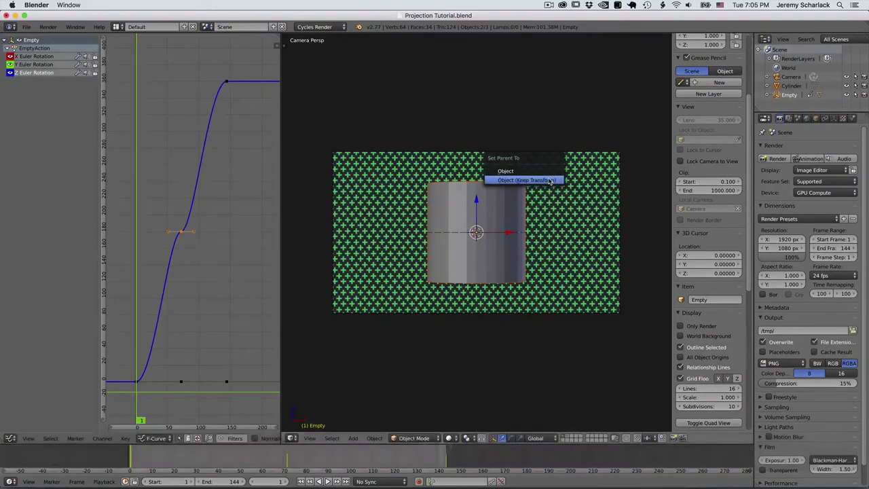
pyautogui.click(550, 173)
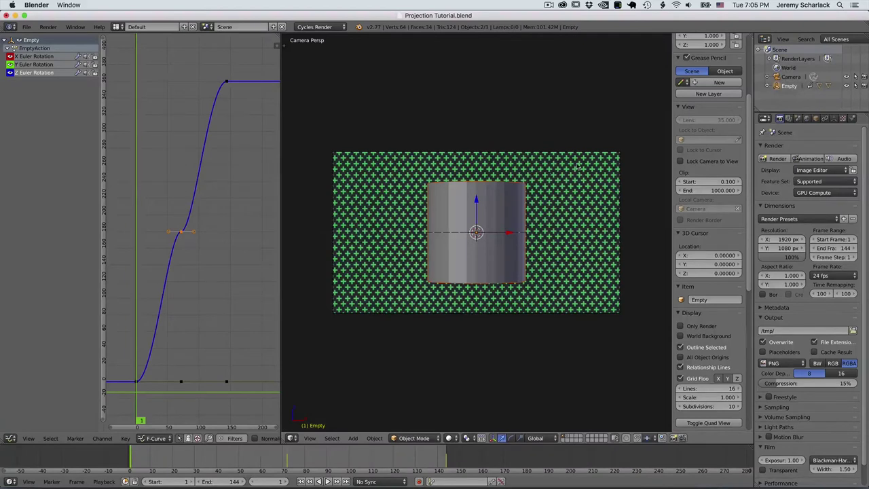
# - Select only the cylinder, expand the Empty's children in the Outliner, and enlarge the Outliner area
pyautogui.rightClick(511, 217)
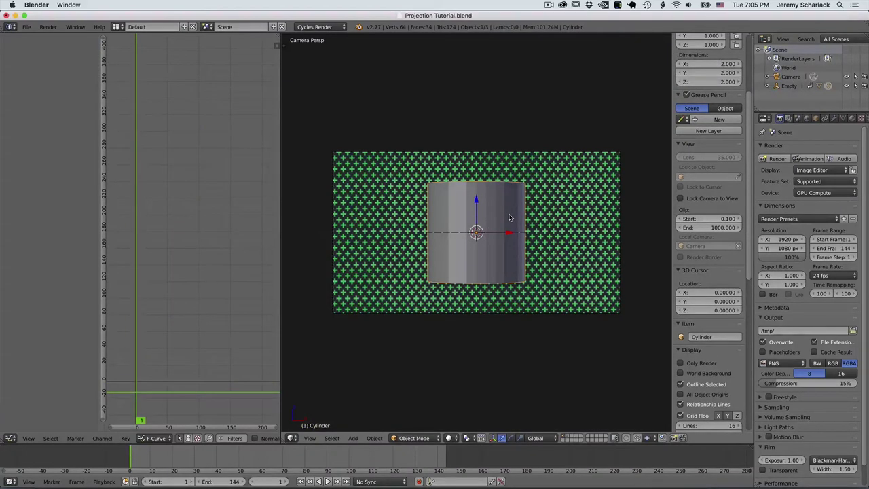
pyautogui.click(767, 86)
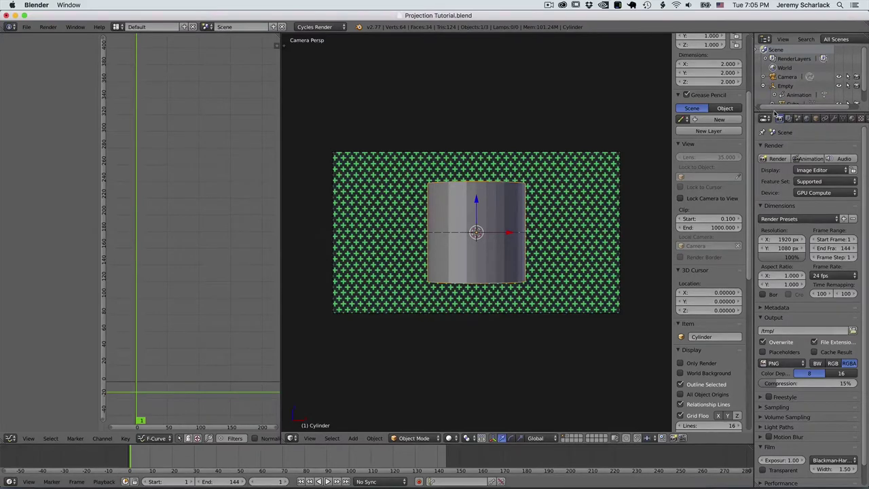
pyautogui.moveTo(776, 112); pyautogui.dragTo(775, 129)
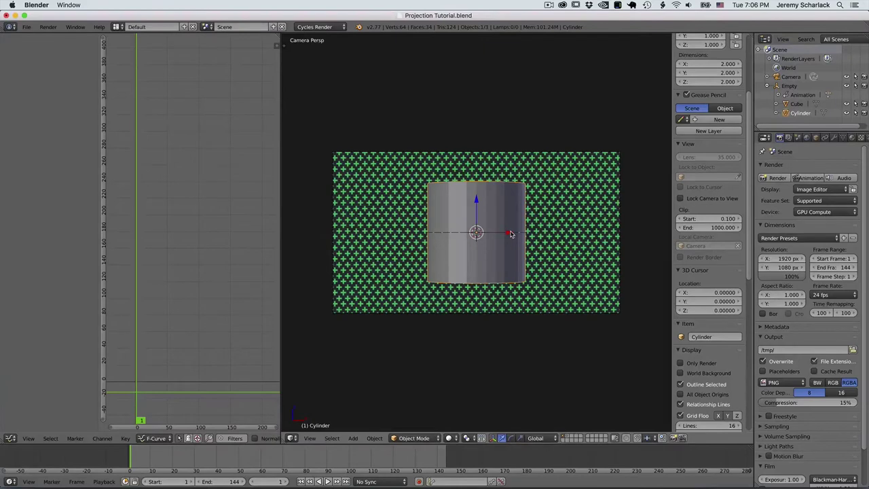
# - Tilt the cylinder freehand by rotating it about the global X, Z and Y axes in turn
pyautogui.press('r')
pyautogui.press('x')
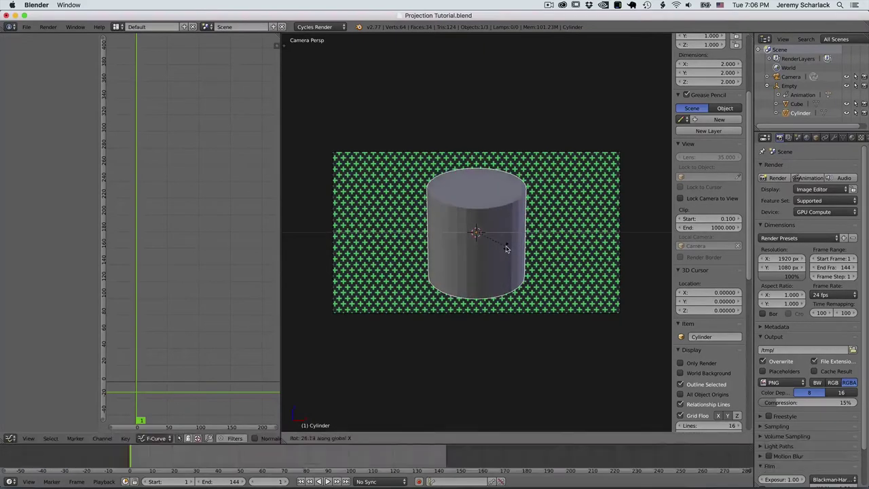
pyautogui.press('r')
pyautogui.press('z')
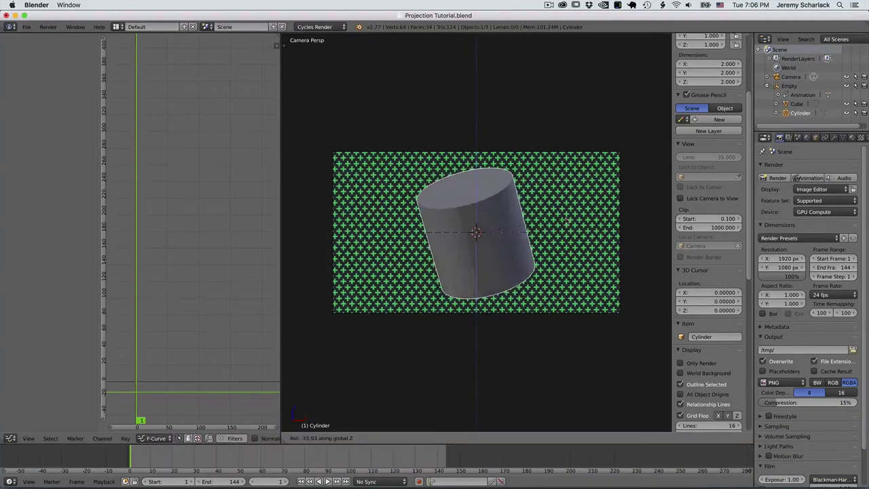
pyautogui.click(601, 162)
pyautogui.press('r')
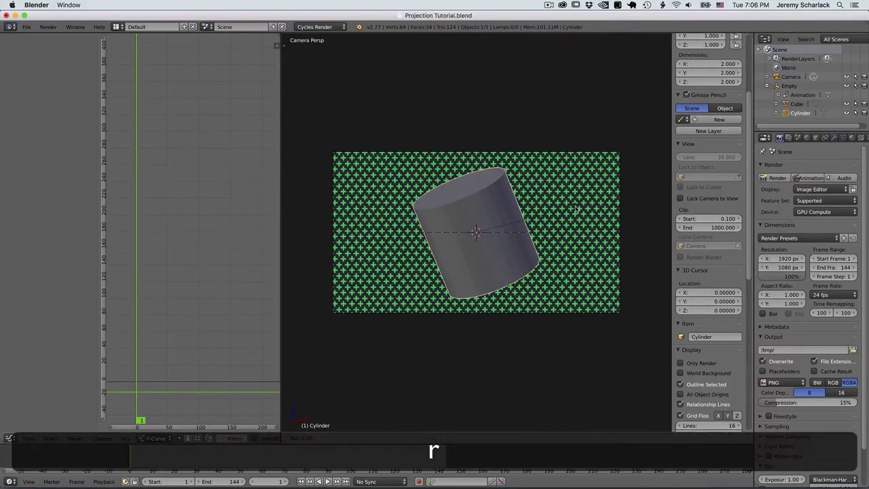
pyautogui.press('y')
pyautogui.click(538, 221)
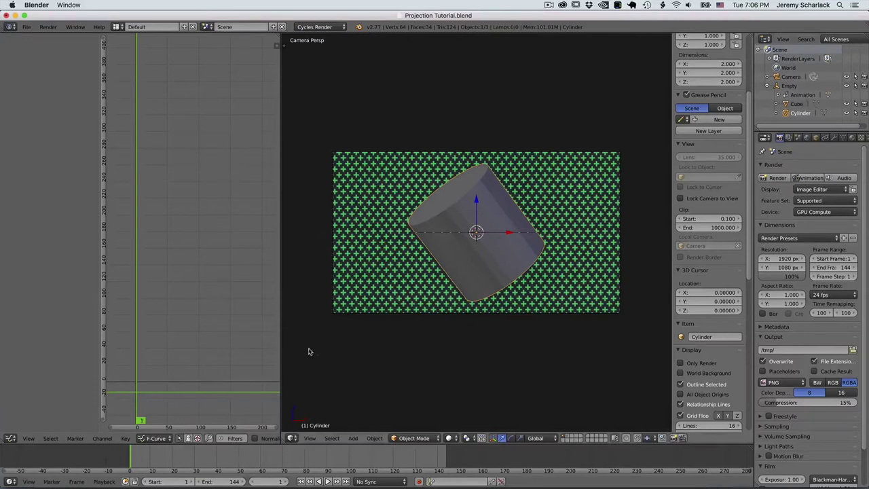
# - At frame 1, box-select only the cylinder's camera-facing faces in Edit Mode, check its far side, and return to the camera view
pyautogui.moveTo(142, 456)
pyautogui.mouseDown()
pyautogui.moveTo(438, 450)
pyautogui.moveTo(128, 451)
pyautogui.mouseUp()
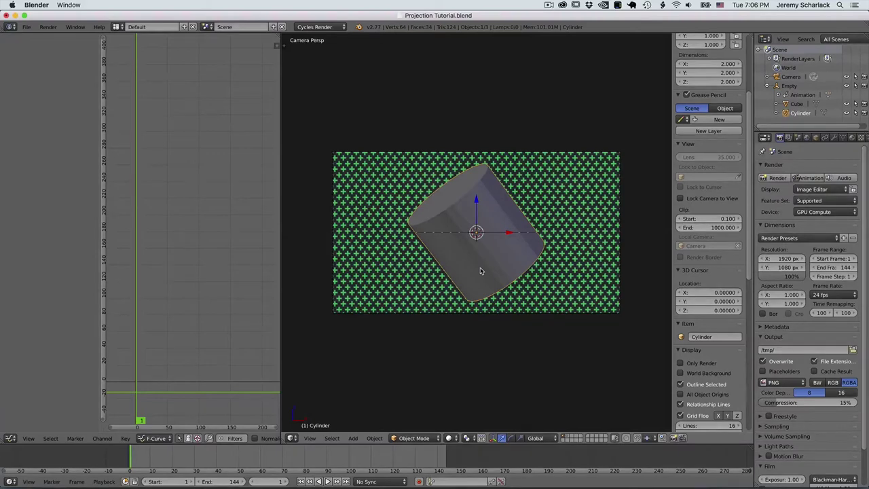
pyautogui.press('Tab')
pyautogui.press('a')
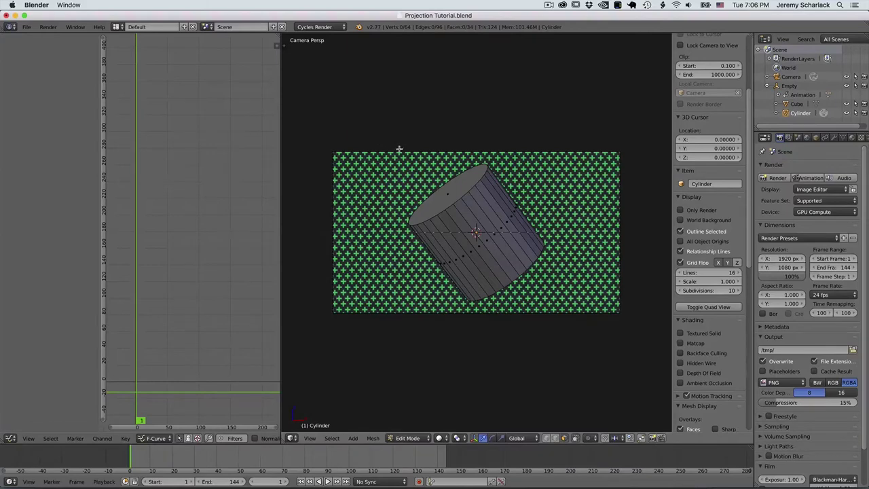
pyautogui.press('b')
pyautogui.moveTo(399, 153); pyautogui.dragTo(551, 303)
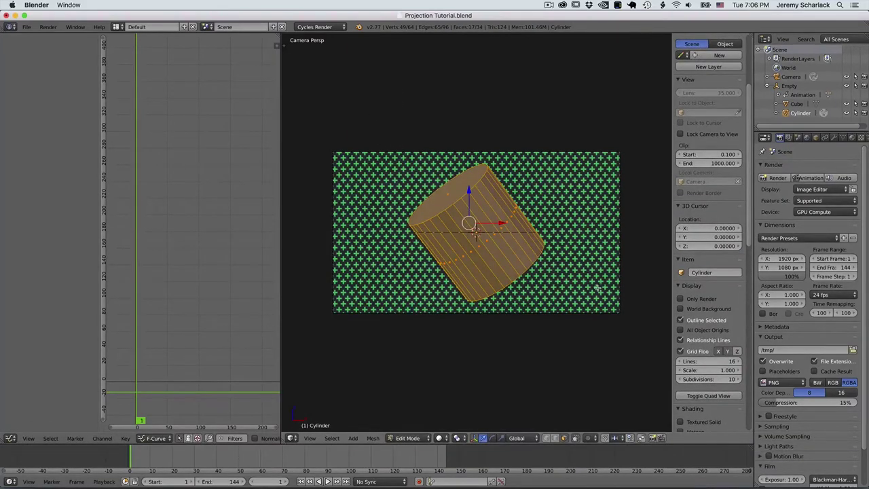
pyautogui.moveTo(601, 282); pyautogui.dragTo(503, 273, button='middle')
pyautogui.scroll(3, 503, 273)
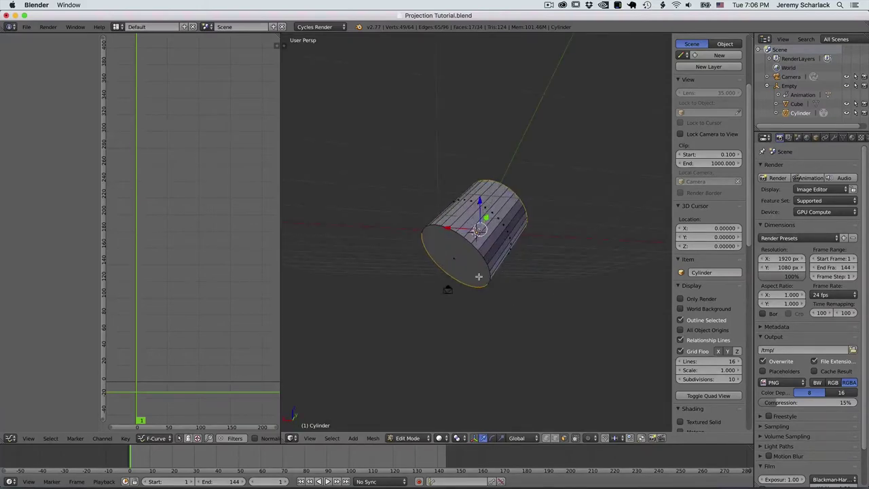
pyautogui.press('0')
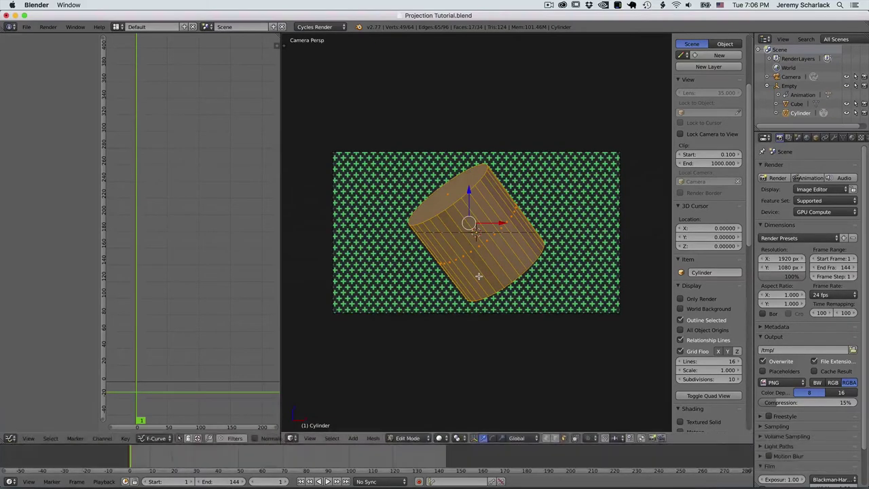
# - Show the UV/Image Editor beside the viewport, unwrap the selected faces with Project From View, and return to Object Mode
pyautogui.click(11, 438)
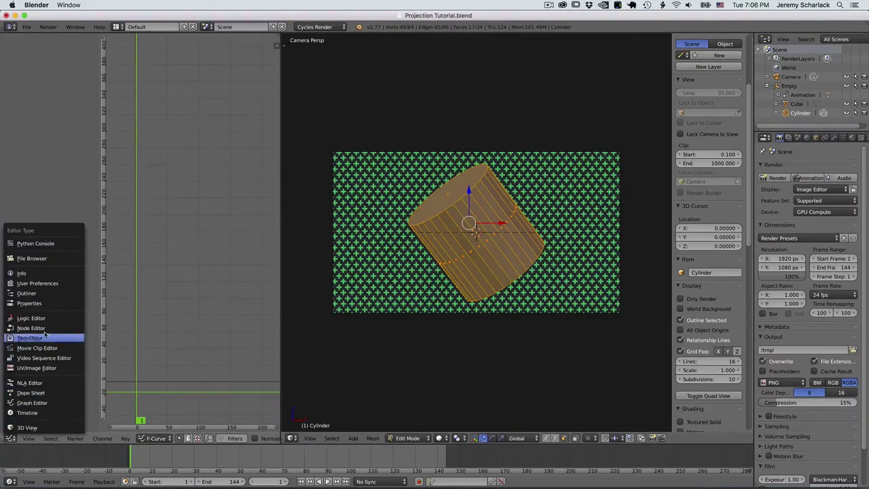
pyautogui.click(45, 368)
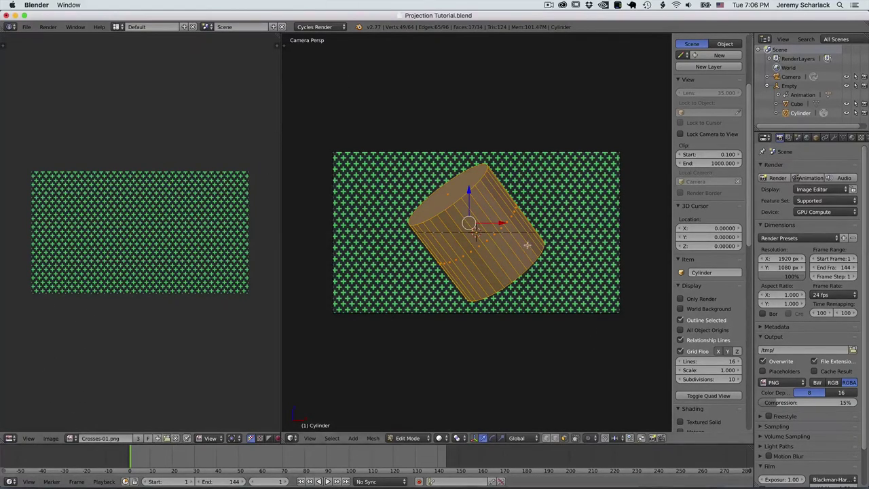
pyautogui.press('u')
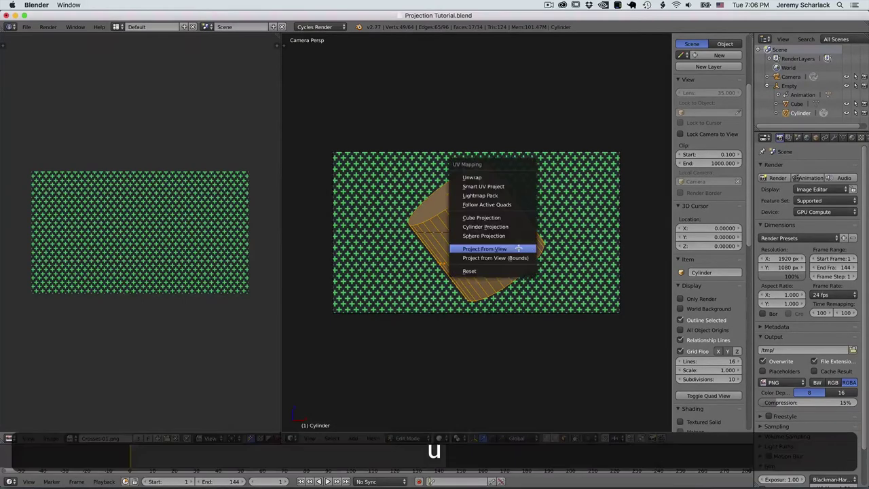
pyautogui.click(518, 248)
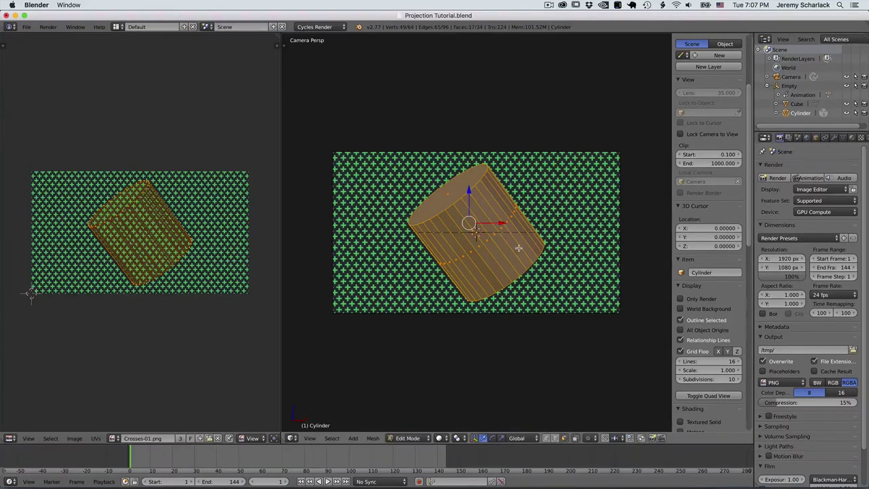
pyautogui.press('Tab')
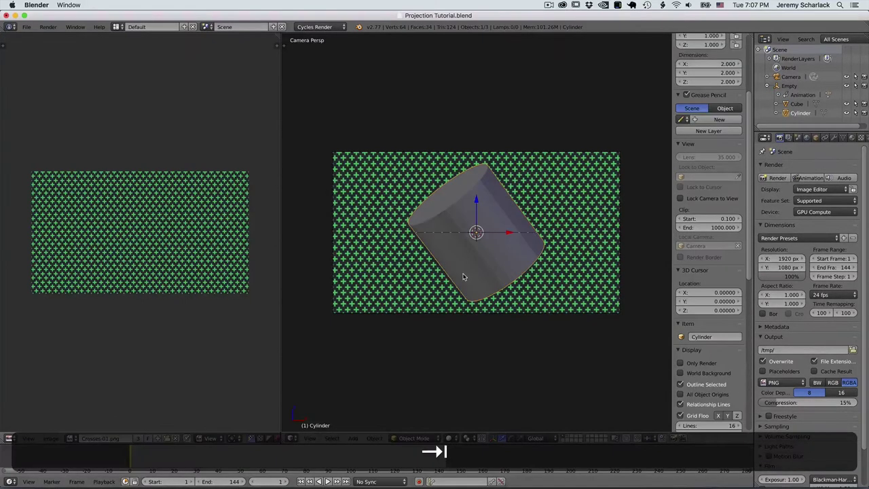
# - At frame 72, invert the cylinder's face selection, unwrap those faces with Project From View, and return to Object Mode
pyautogui.hotkey('alt', 'a')
pyautogui.moveTo(231, 461); pyautogui.dragTo(288, 454)
pyautogui.press('Tab')
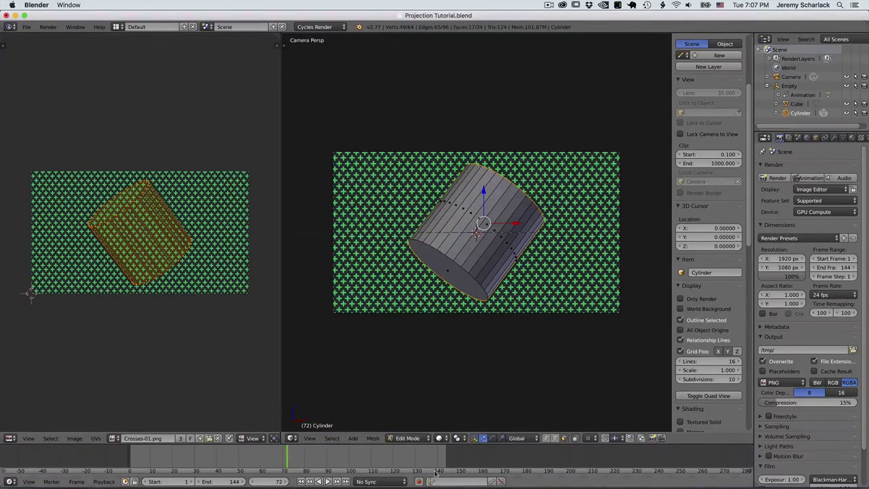
pyautogui.click(342, 440)
pyautogui.click(349, 396)
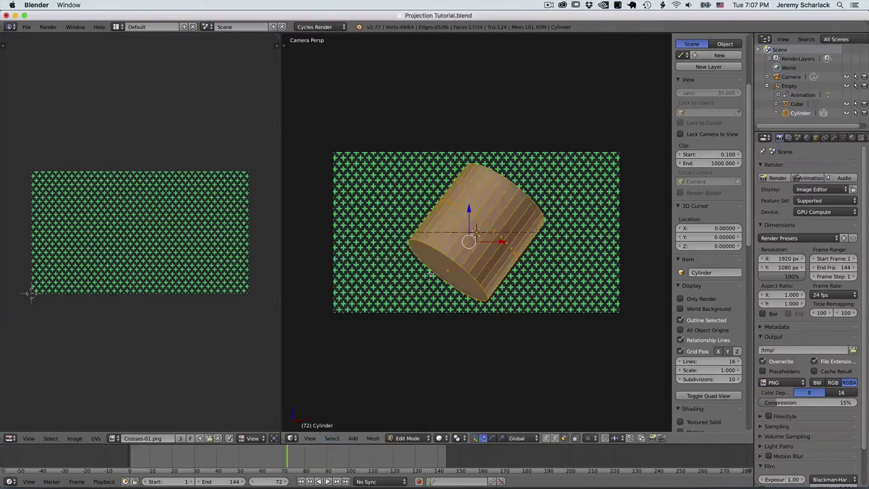
pyautogui.press('u')
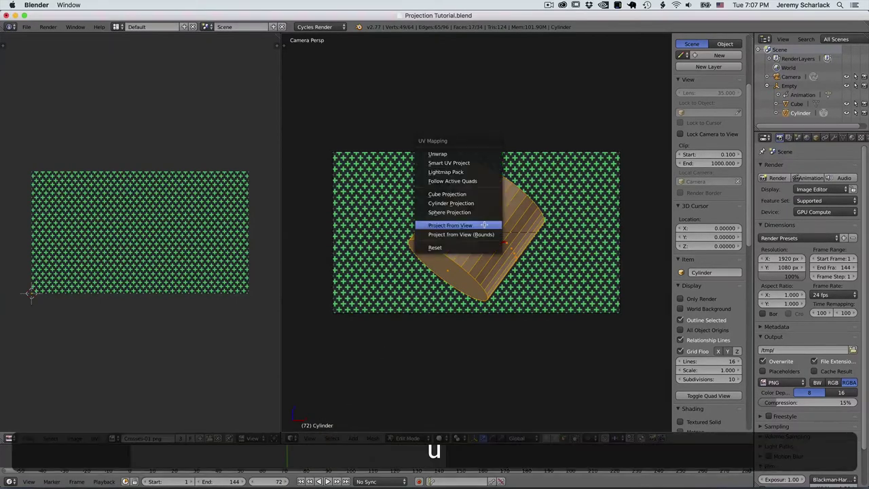
pyautogui.click(484, 225)
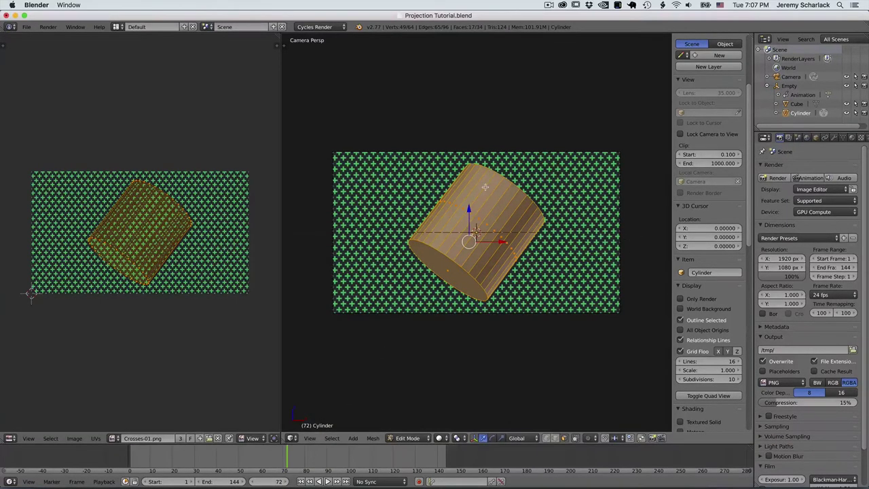
pyautogui.press('Tab')
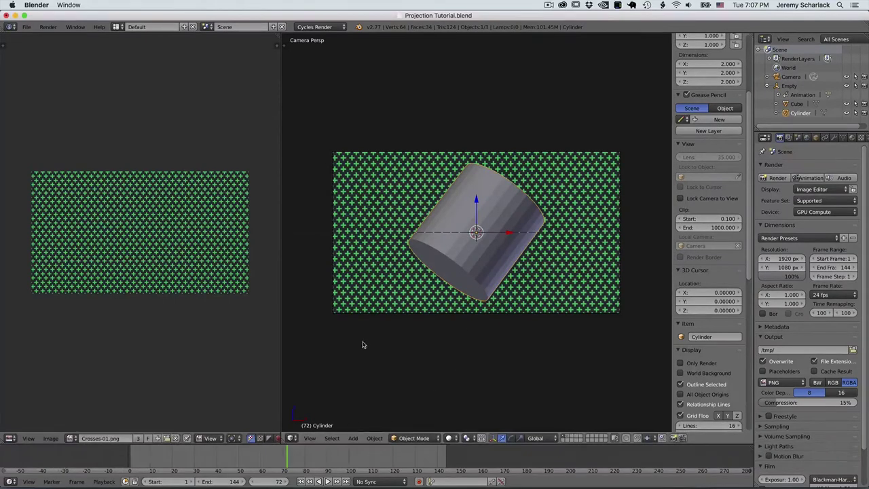
# - Assign the existing Projection material to the cylinder
pyautogui.click(807, 137)
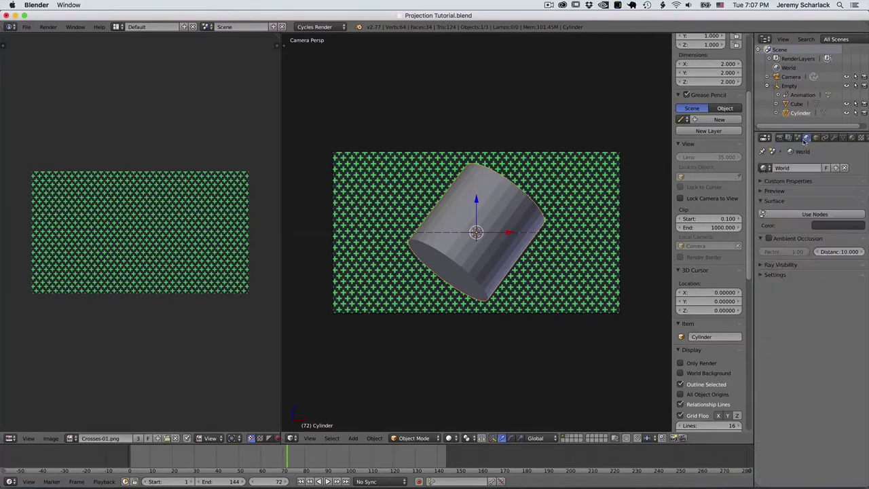
pyautogui.click(765, 167)
pyautogui.click(765, 168)
pyautogui.click(852, 138)
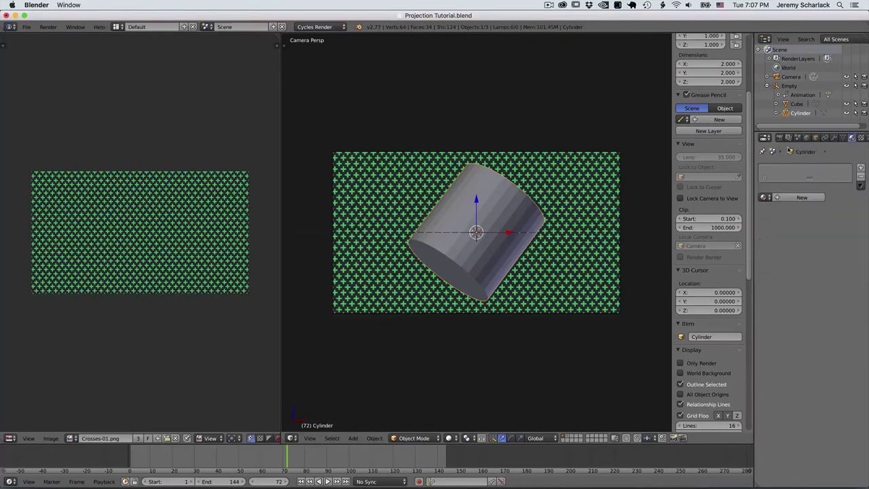
pyautogui.click(764, 197)
pyautogui.click(749, 212)
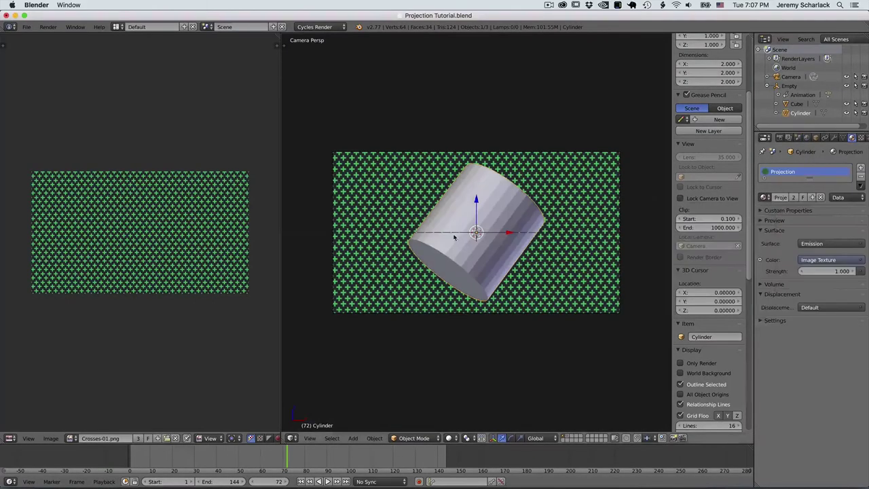
# - Set the viewport shading to Material and play the animation to check the projected pattern on the cylinder
pyautogui.click(459, 440)
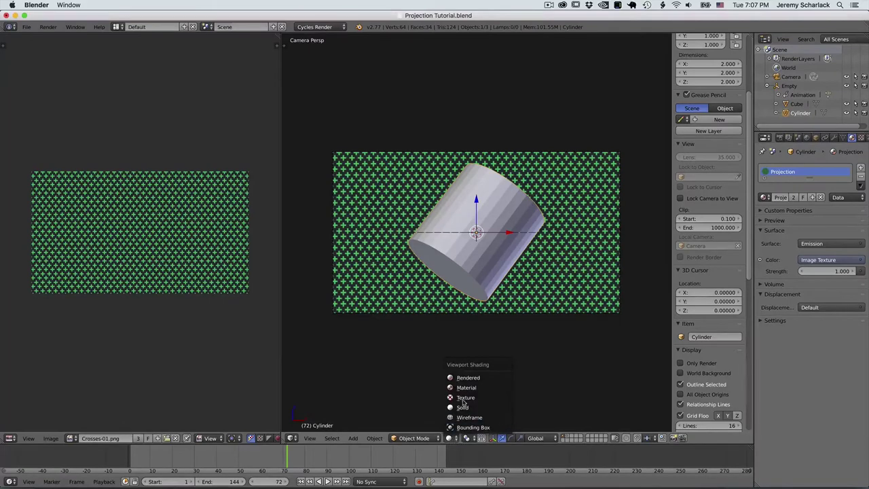
pyautogui.click(468, 388)
pyautogui.hotkey('alt', 'a')
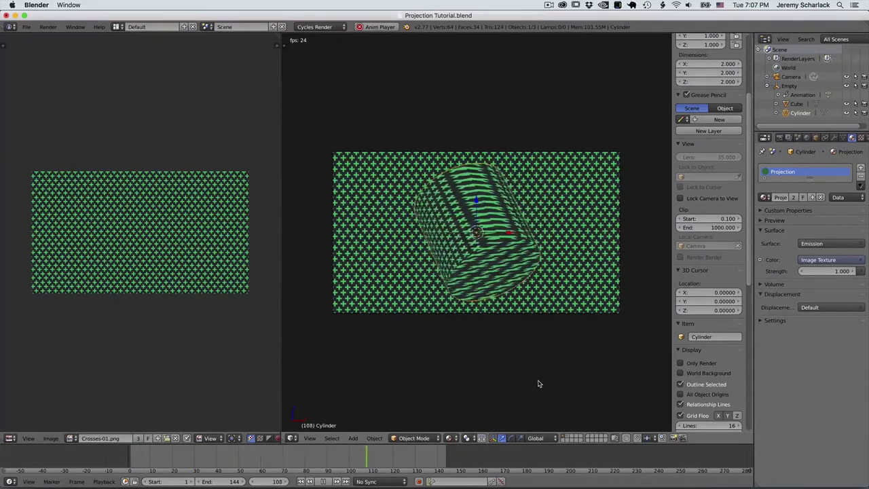
pyautogui.hotkey('alt', 'a')
# - Return the timeline to frame 2, deselect everything, and preview the cylinder with Rendered viewport shading
pyautogui.click(214, 466)
pyautogui.moveTo(214, 465); pyautogui.dragTo(131, 467)
pyautogui.click(465, 341)
pyautogui.press('a')
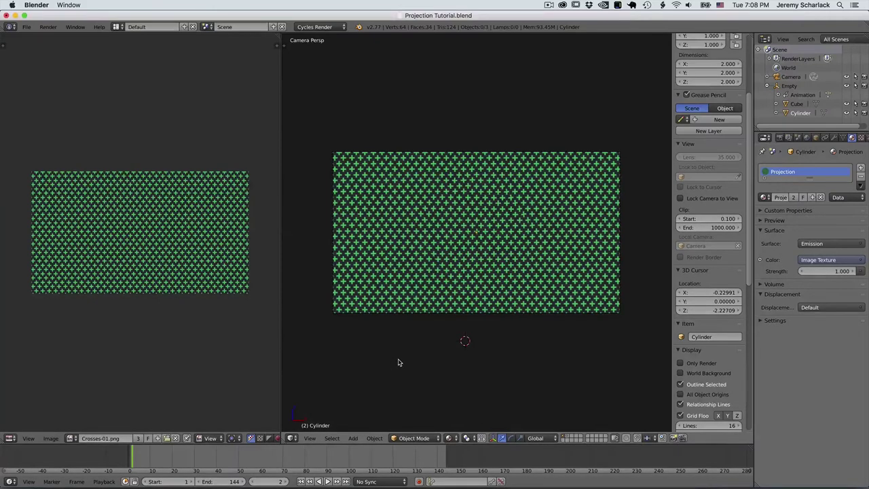
pyautogui.hotkey('shift', 'z')
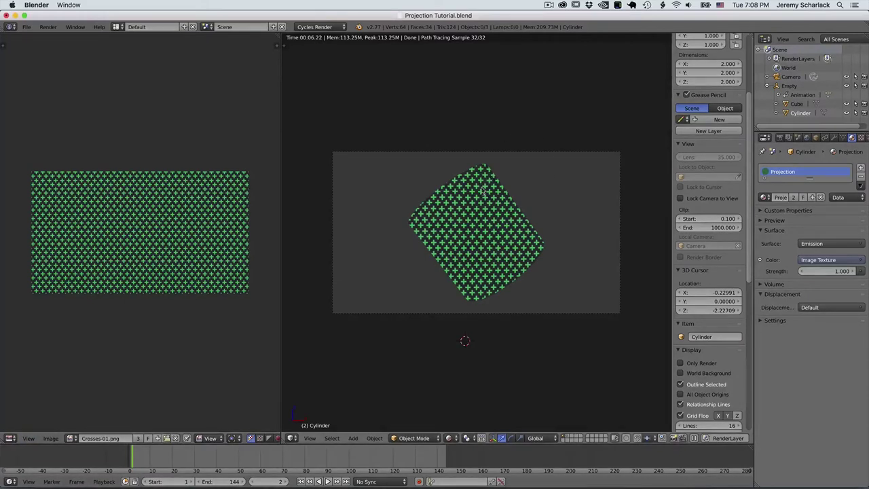
# - Enable the Transparent film option in the render settings
pyautogui.click(781, 138)
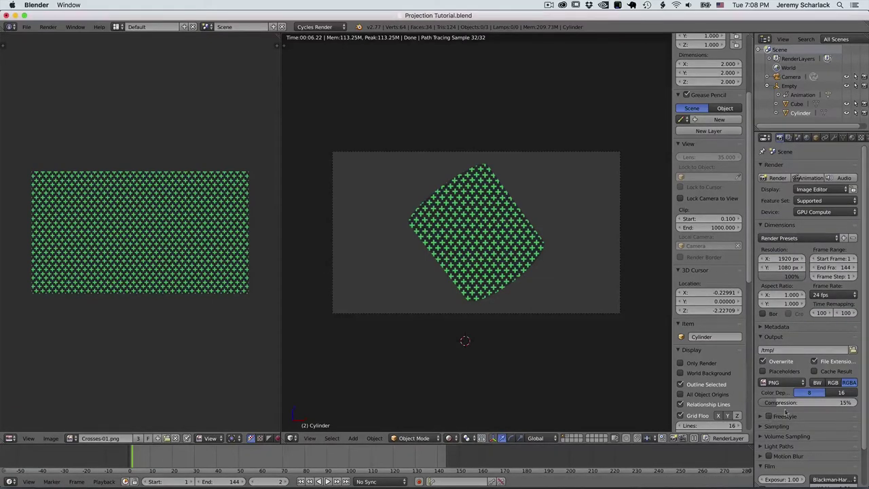
pyautogui.scroll(-1, 793, 405)
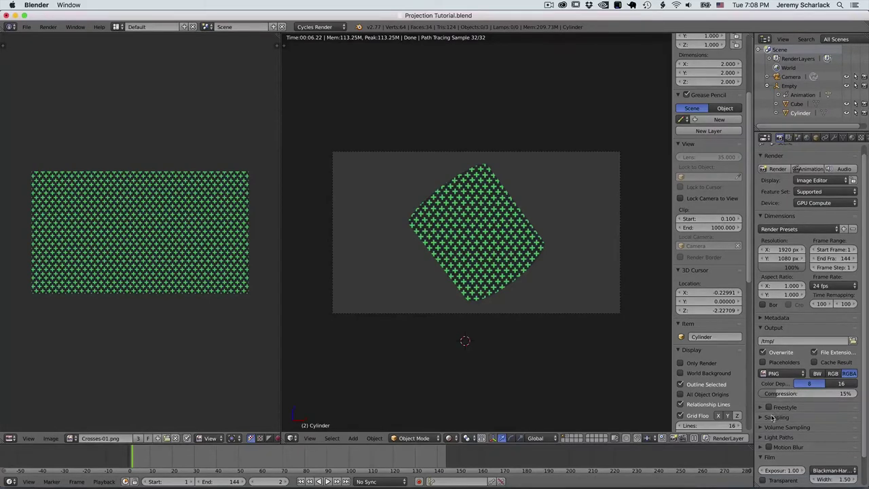
pyautogui.scroll(-1, 772, 419)
pyautogui.scroll(-1, 771, 435)
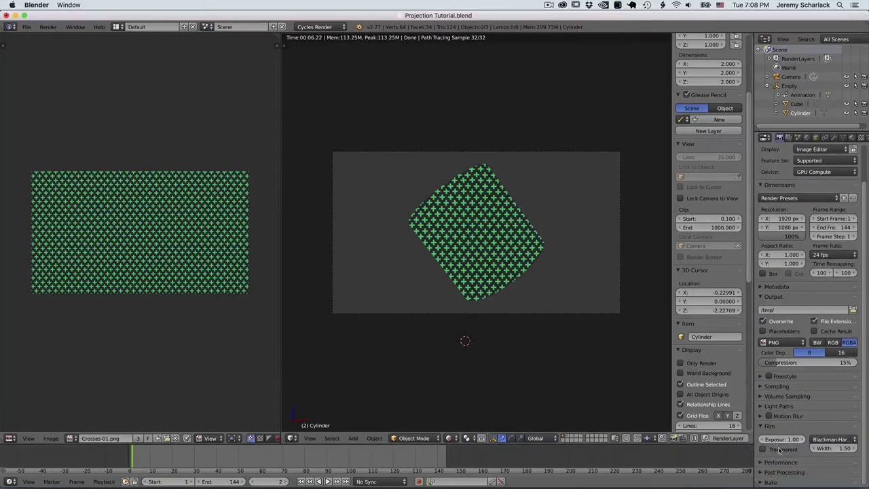
pyautogui.click(778, 448)
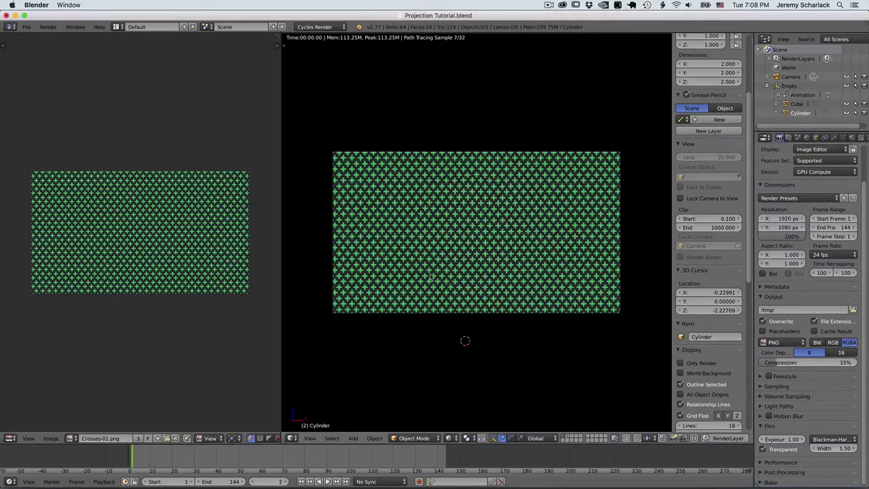
# - Bring the viewport's Background Images settings into view and replace the UV/Image Editor with the Node Editor showing the Projection material
pyautogui.scroll(-1, 594, 339)
pyautogui.scroll(3, 593, 339)
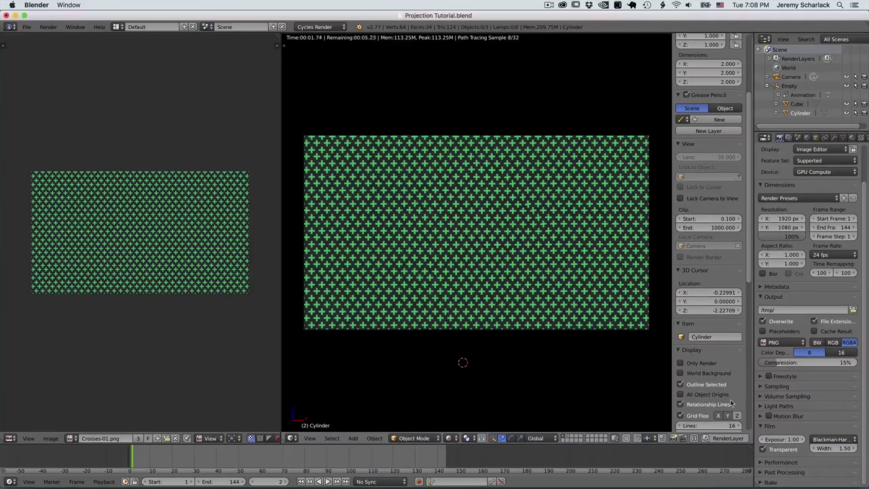
pyautogui.scroll(-5, 731, 403)
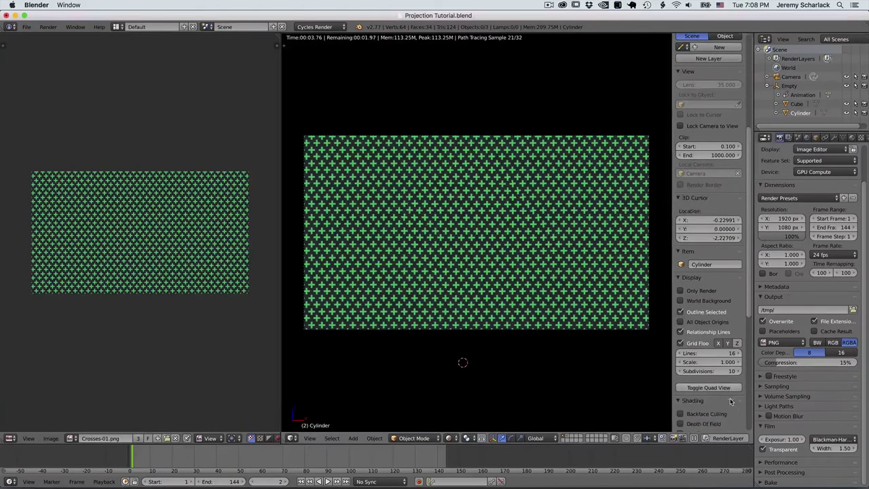
pyautogui.scroll(-5, 731, 402)
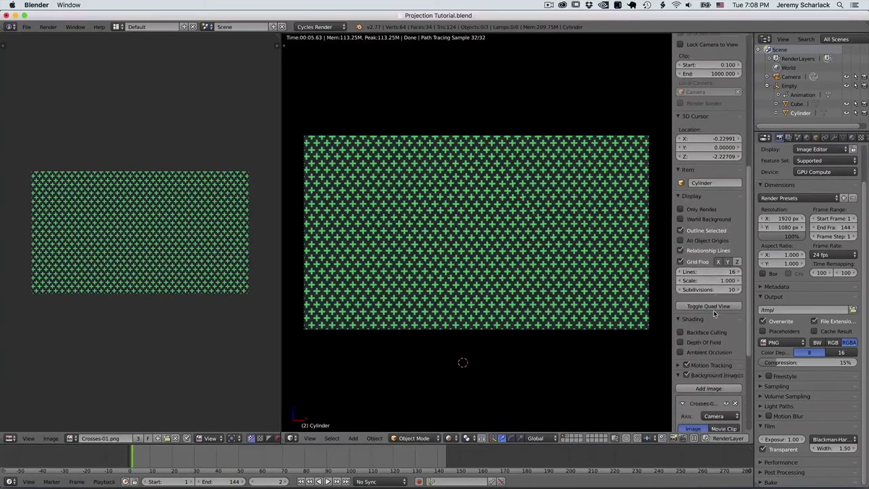
pyautogui.scroll(-2, 713, 313)
pyautogui.click(10, 438)
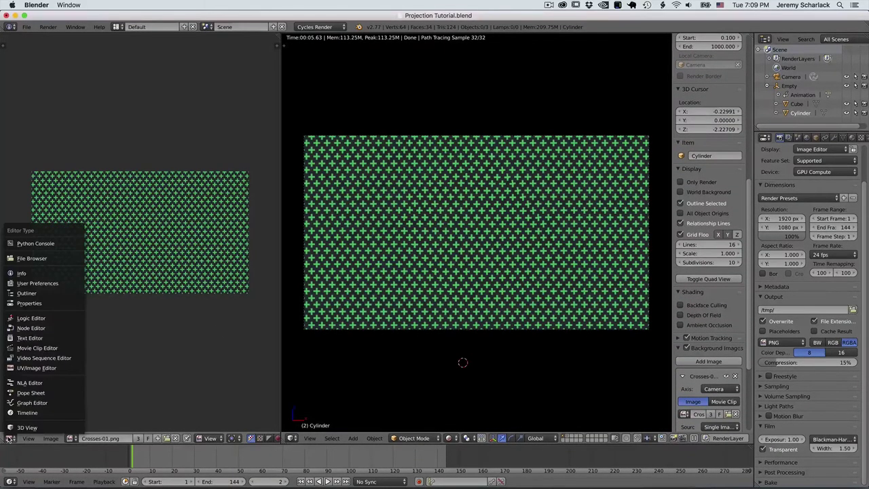
pyautogui.click(43, 329)
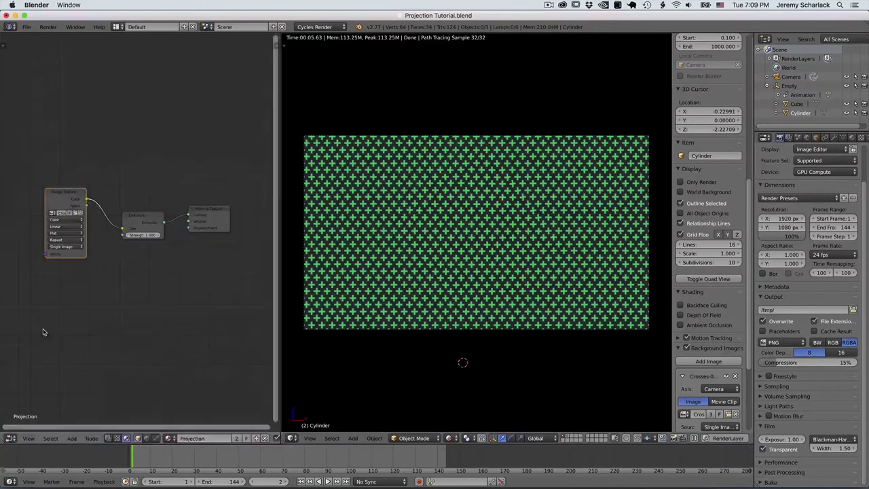
# - Switch the Node Editor to compositing nodes and render the current frame of the cylinder
pyautogui.click(110, 439)
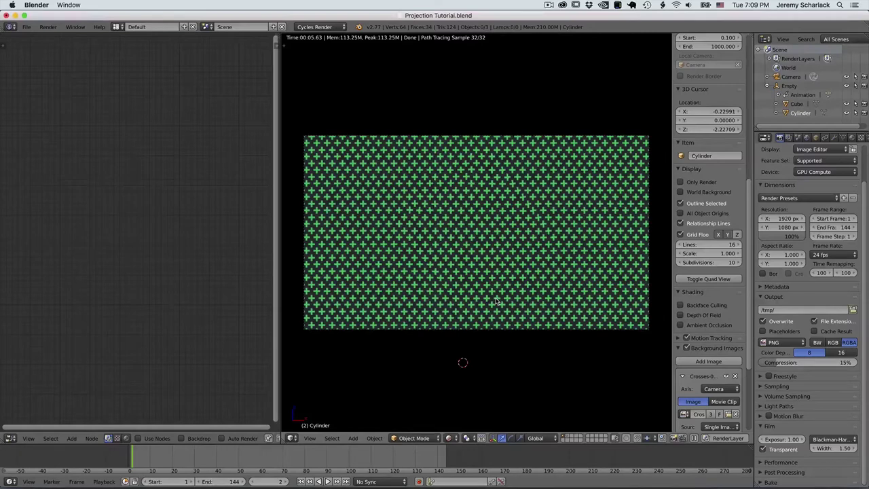
pyautogui.scroll(3, 763, 159)
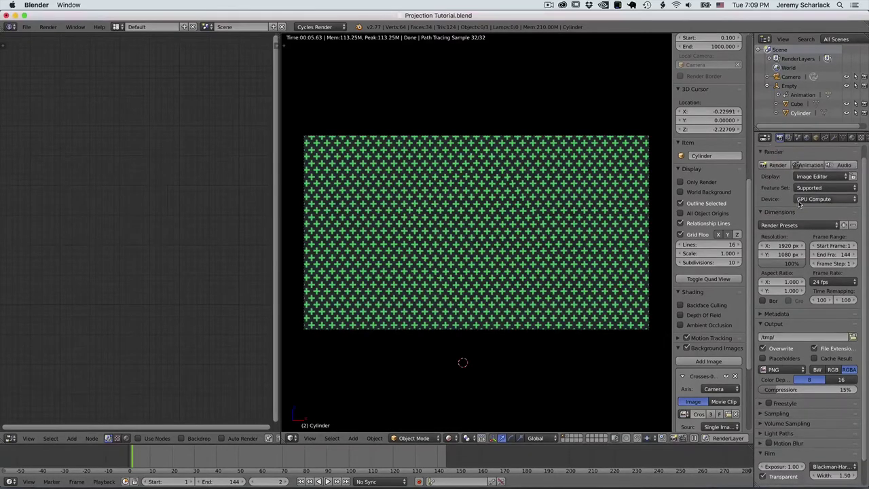
pyautogui.click(778, 177)
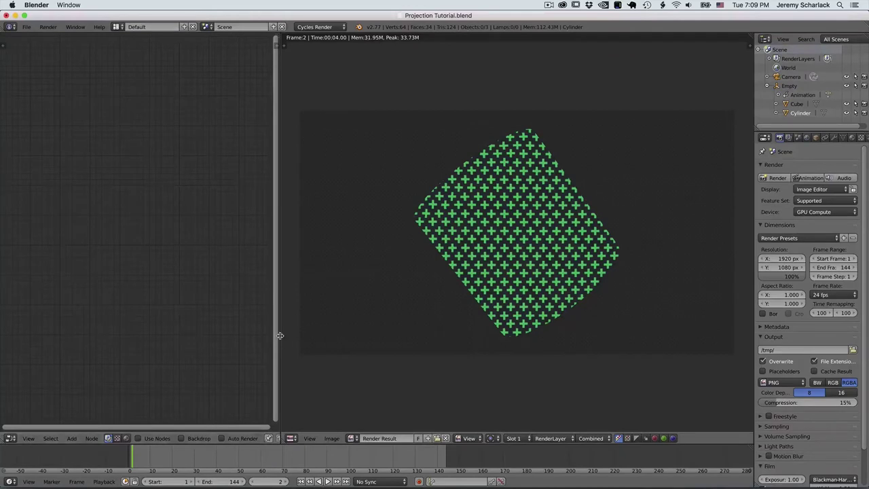
# - Widen the Node Editor, enable nodes for compositing, and spread the Render Layers and Composite nodes apart
pyautogui.moveTo(276, 337); pyautogui.dragTo(300, 332)
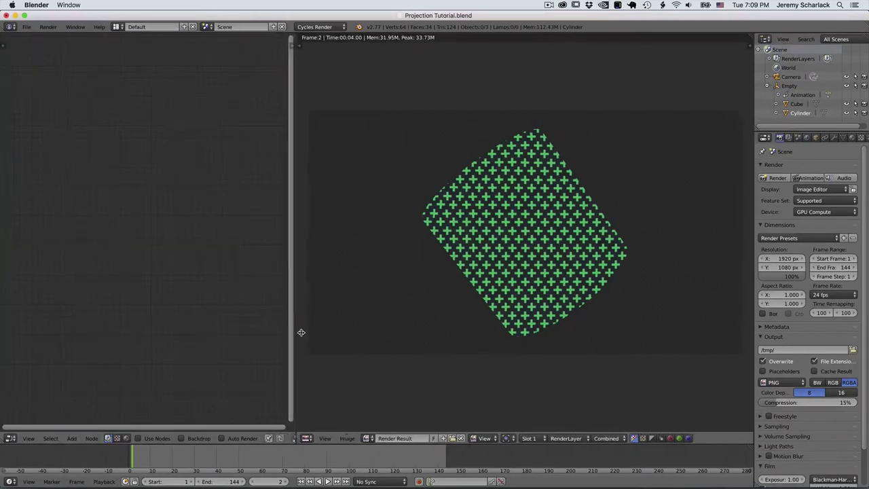
pyautogui.click(117, 438)
pyautogui.click(108, 438)
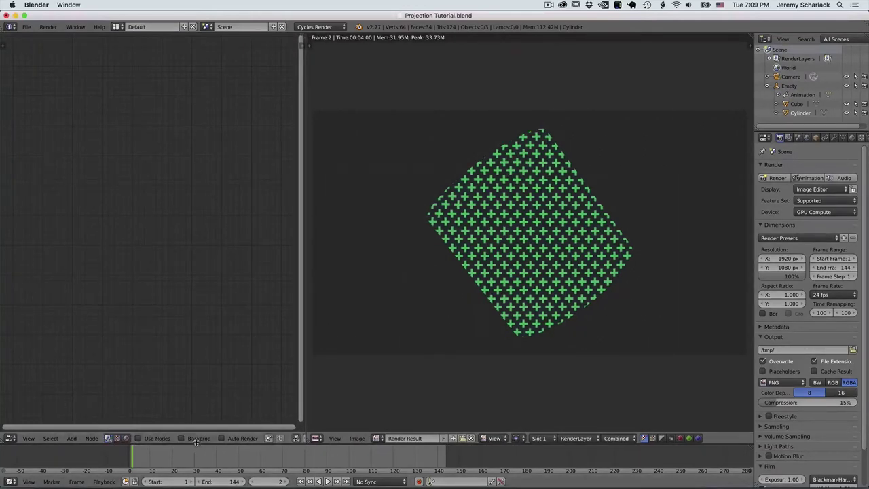
pyautogui.click(164, 438)
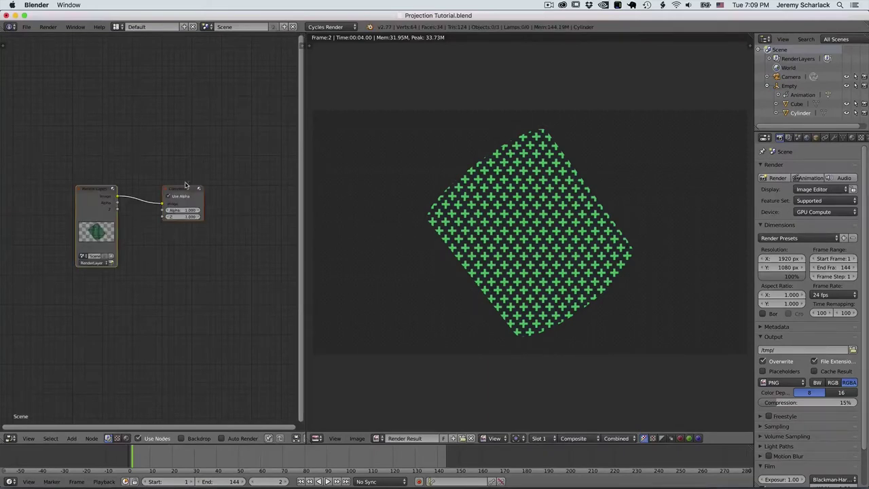
pyautogui.moveTo(185, 185); pyautogui.dragTo(205, 171)
pyautogui.moveTo(91, 196); pyautogui.dragTo(68, 194)
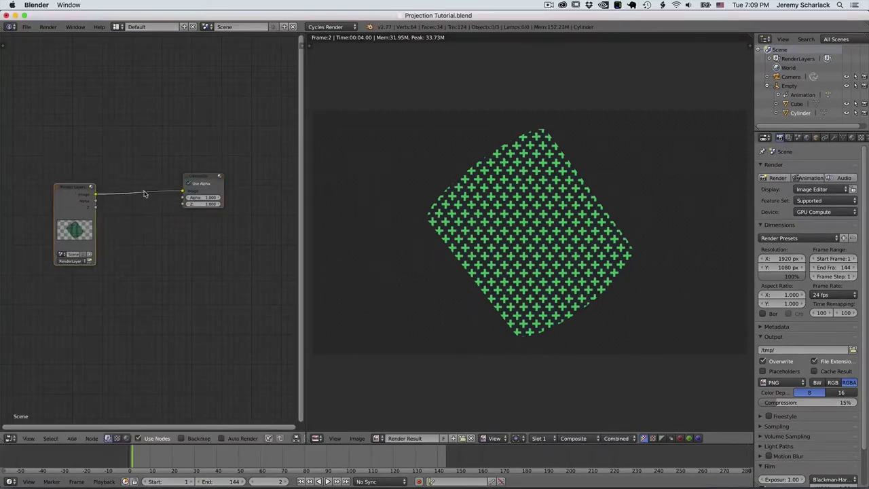
pyautogui.moveTo(196, 178); pyautogui.dragTo(236, 177)
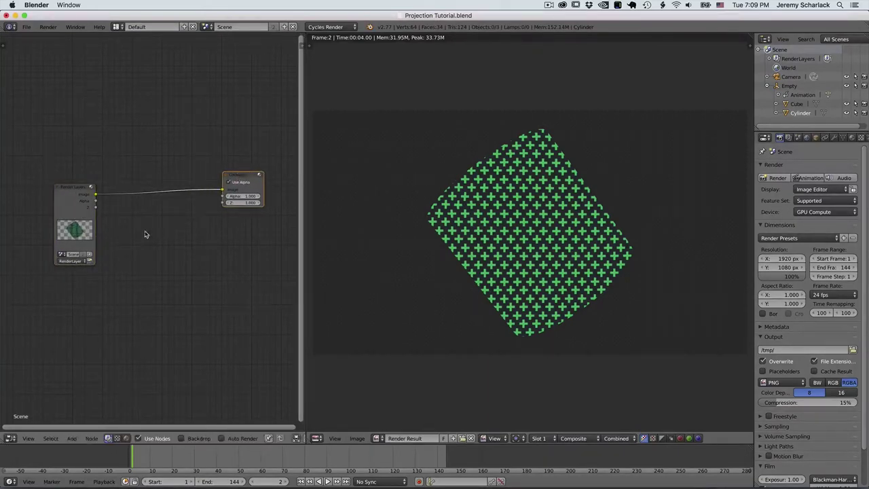
# - Add an Image input node with Crosses-01.png loaded and place it directly below the Render Layers node
pyautogui.hotkey('shift', 'a')
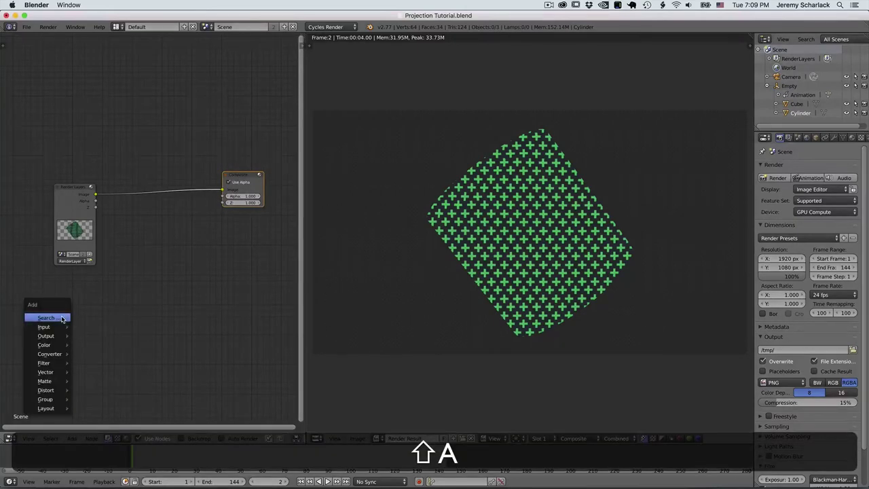
pyautogui.moveTo(58, 333)
pyautogui.click(102, 362)
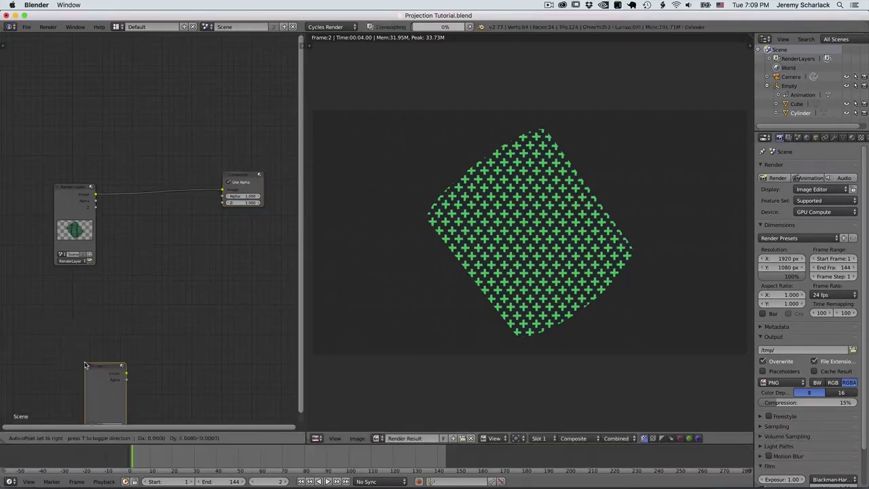
pyautogui.click(64, 306)
pyautogui.click(84, 362)
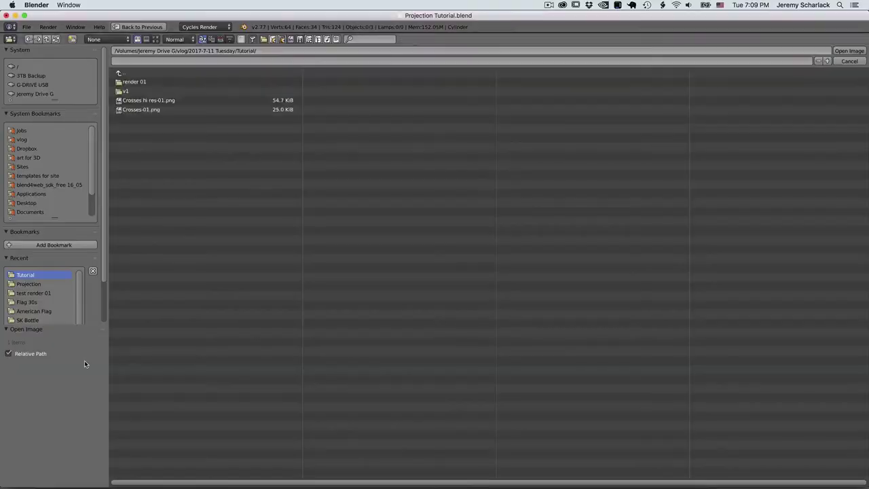
pyautogui.doubleClick(144, 110)
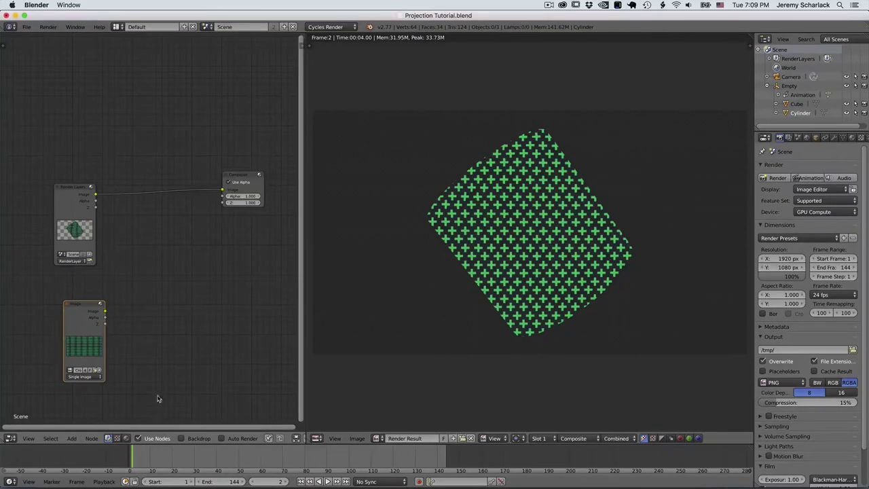
pyautogui.moveTo(94, 309); pyautogui.dragTo(84, 279)
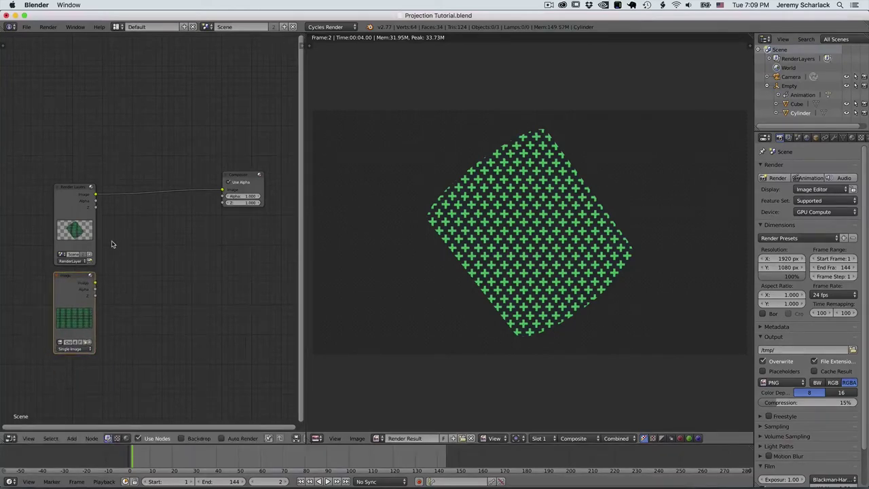
# - Add an Alpha Over node, connect the Render Layers and Image outputs to its two Image inputs, and link its output to Composite
pyautogui.hotkey('shift', 'a')
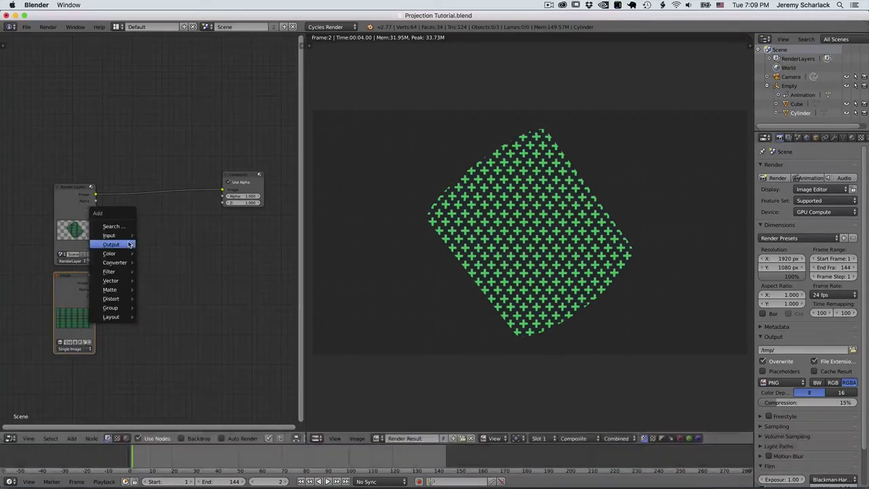
pyautogui.moveTo(123, 262)
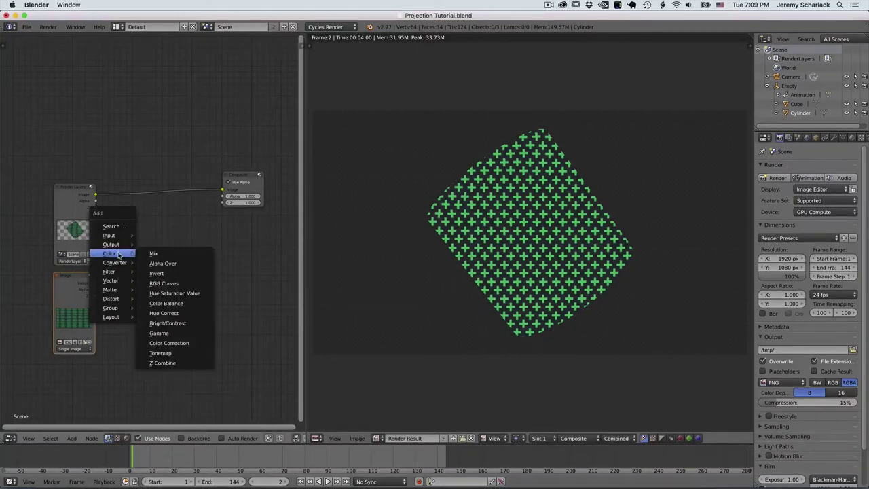
pyautogui.click(163, 264)
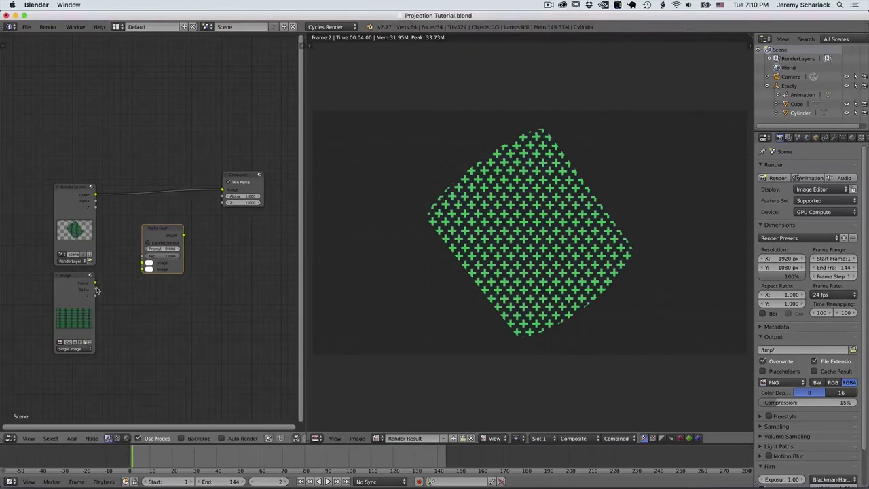
pyautogui.moveTo(95, 195); pyautogui.dragTo(142, 263)
pyautogui.moveTo(96, 283); pyautogui.dragTo(142, 269)
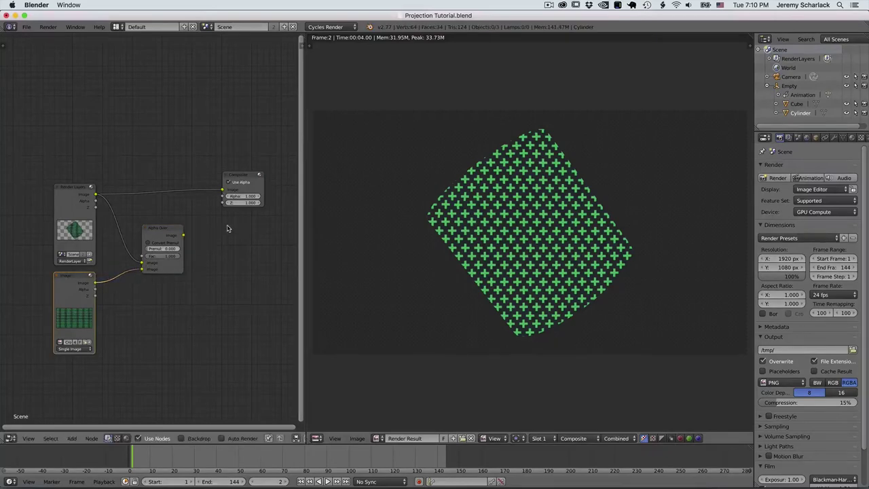
pyautogui.moveTo(183, 235); pyautogui.dragTo(228, 191)
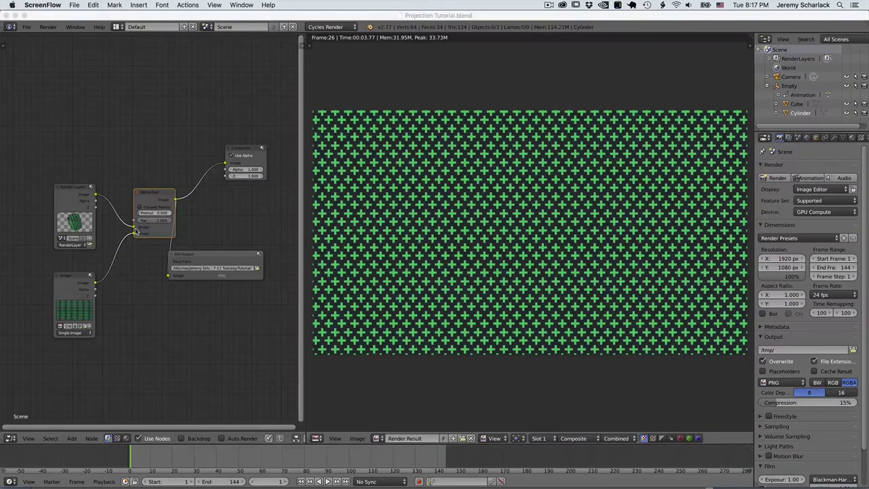
# - Swap the links in the Alpha Over node's two Image inputs to put the cylinder over the crosses, and render frame 30
pyautogui.moveTo(135, 231); pyautogui.dragTo(134, 228)
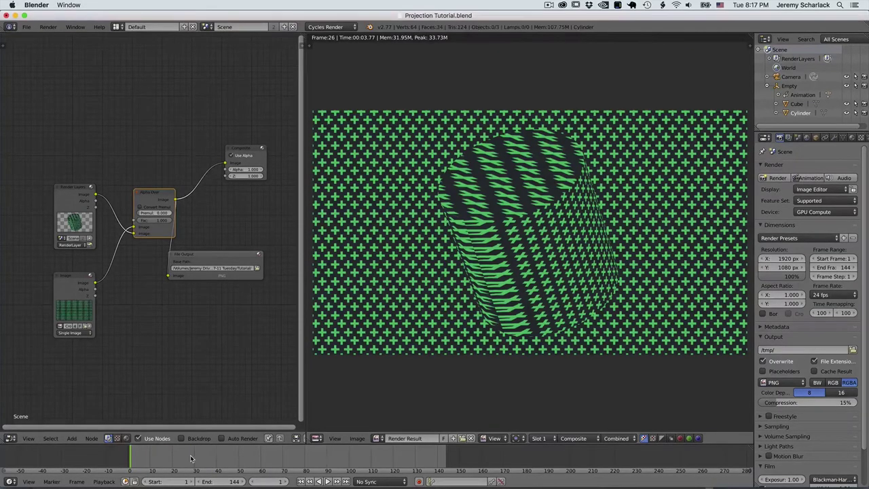
pyautogui.press('F12')
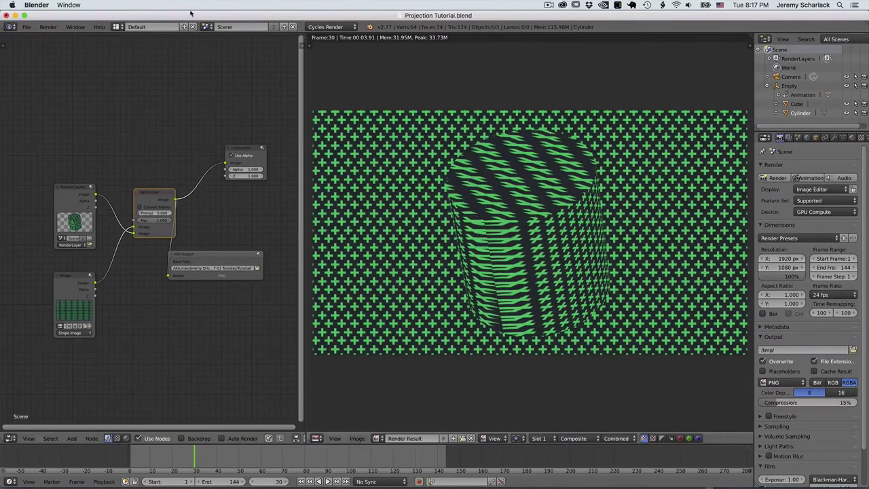
# - Set the File Output node's base path to the "cylinder render" folder and render the still frame and the full animation
pyautogui.click(256, 268)
pyautogui.click(148, 82)
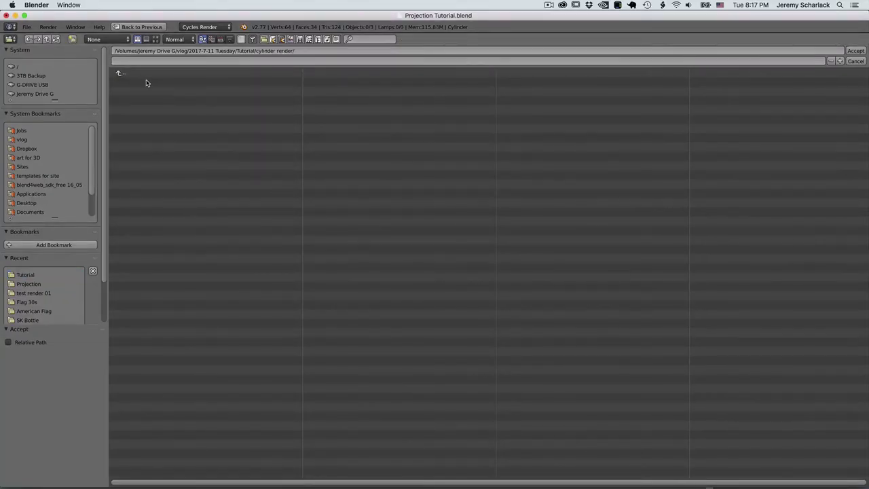
pyautogui.click(853, 50)
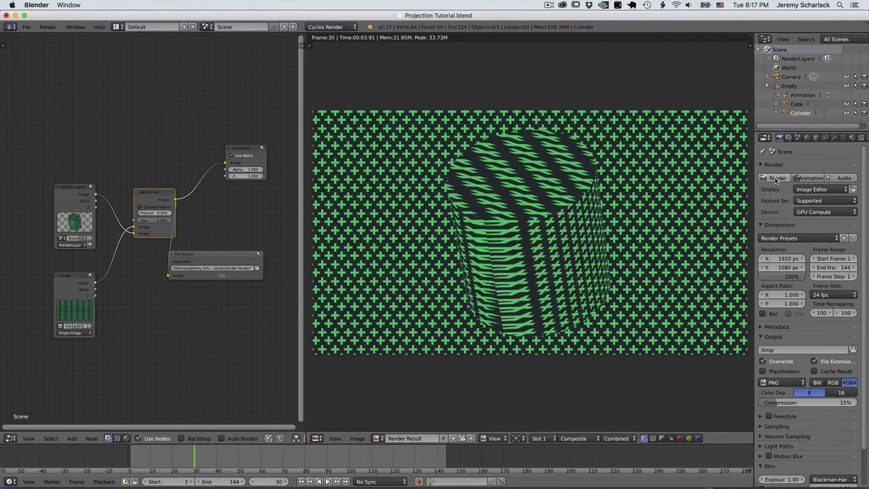
pyautogui.click(776, 178)
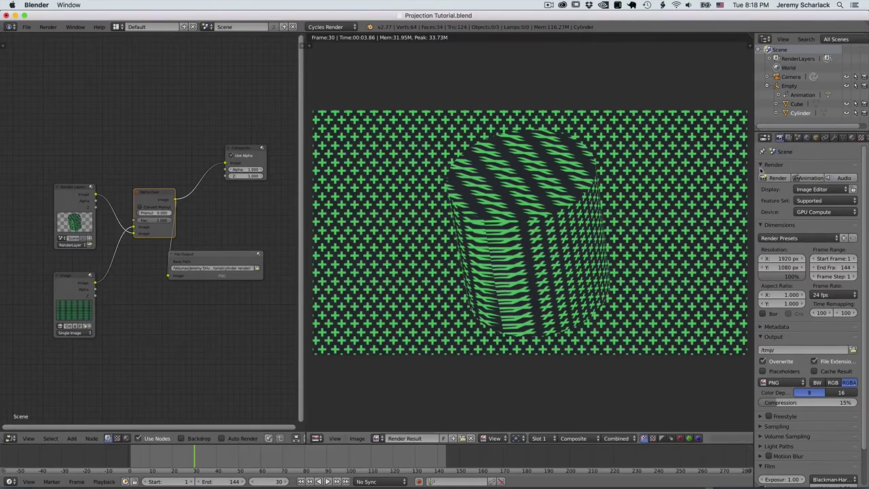
pyautogui.click(811, 179)
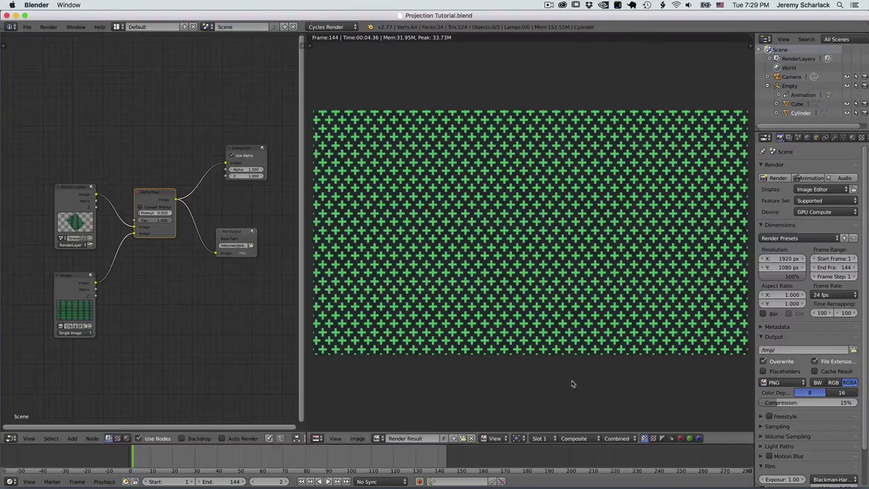
# - Replace the render result with the 3D View in Solid shading and return the timeline to frame 1
pyautogui.click(317, 438)
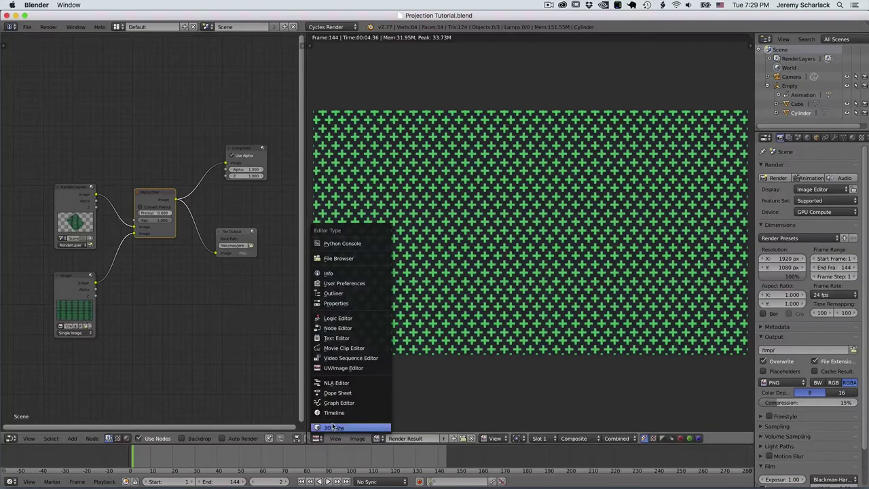
pyautogui.click(333, 428)
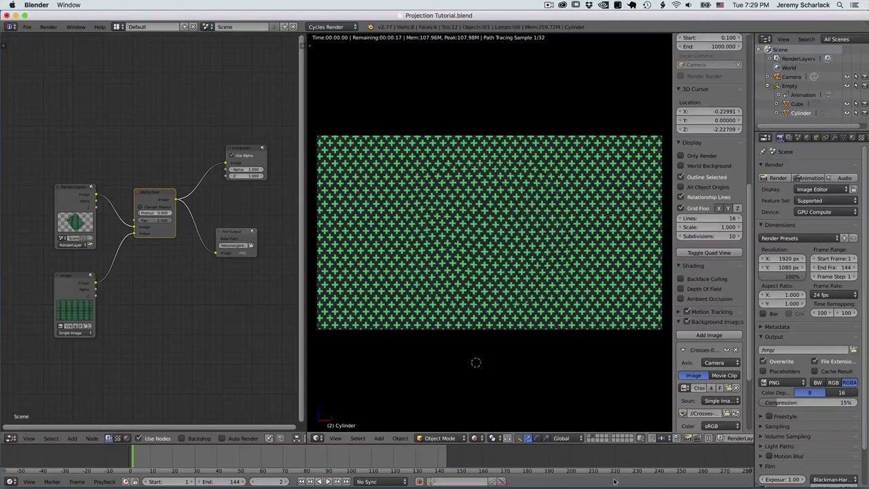
pyautogui.press('shift')
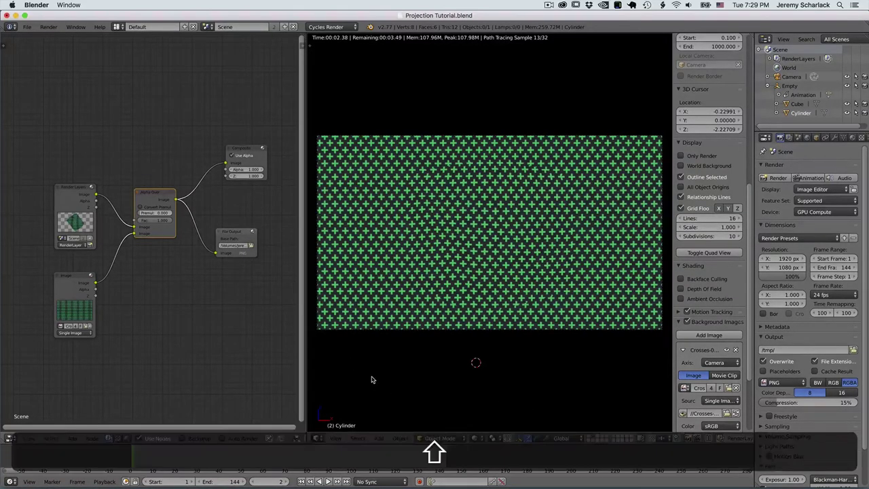
pyautogui.hotkey('shift', 'z')
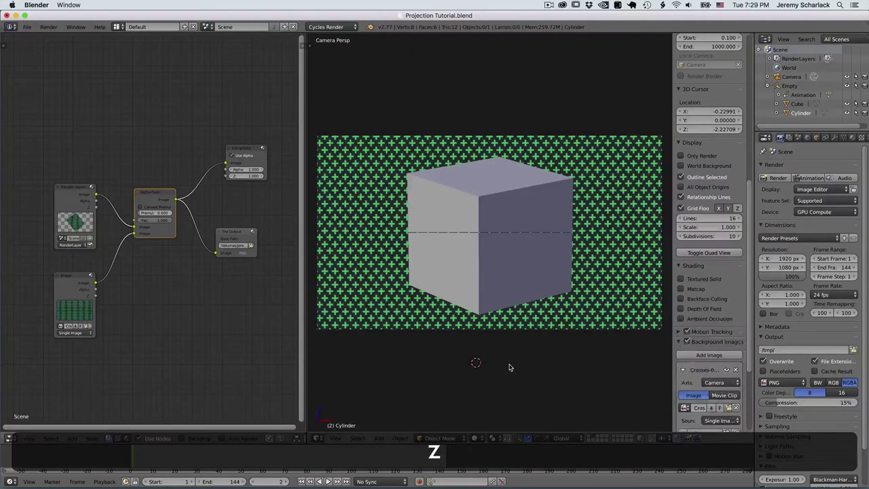
pyautogui.moveTo(343, 455); pyautogui.dragTo(132, 450)
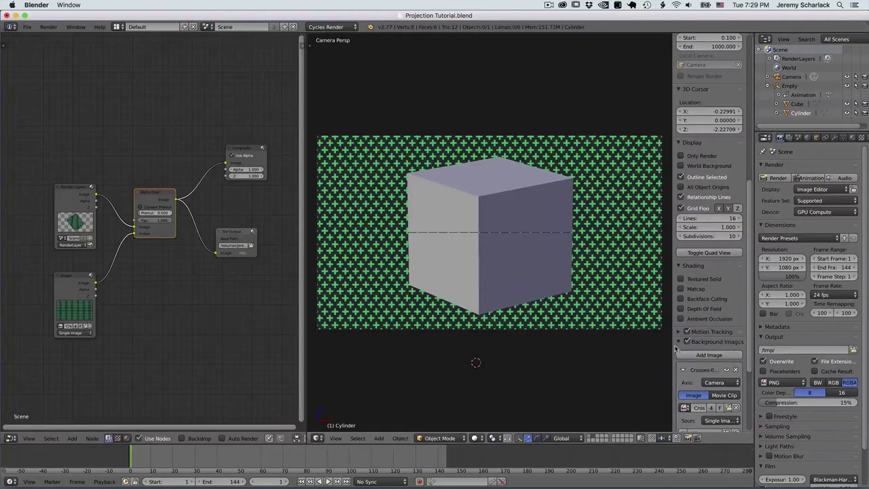
# - Hide the crosses background image and add Grid 1080-01.png as a background image with an opacity of 1.000
pyautogui.click(725, 371)
pyautogui.click(683, 371)
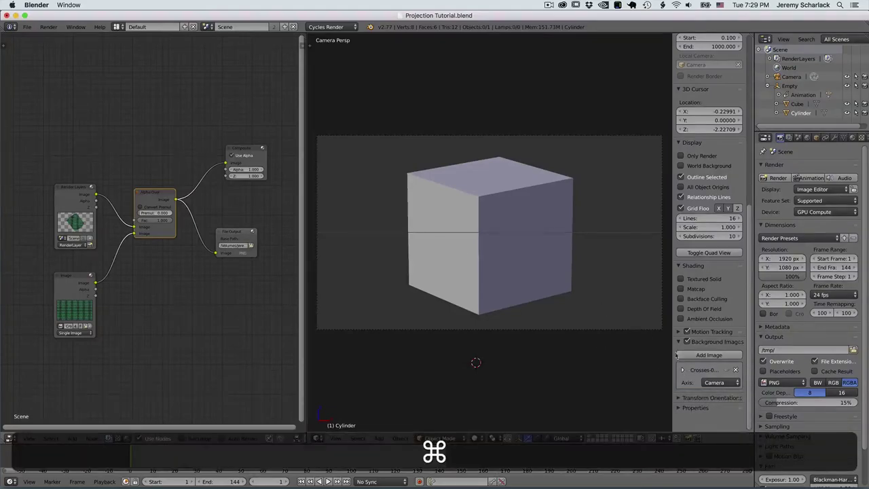
pyautogui.click(678, 355)
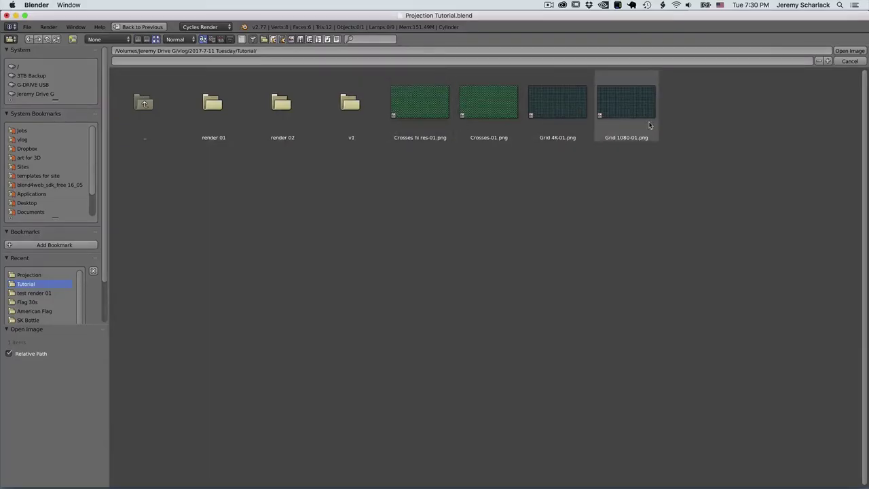
pyautogui.doubleClick(630, 112)
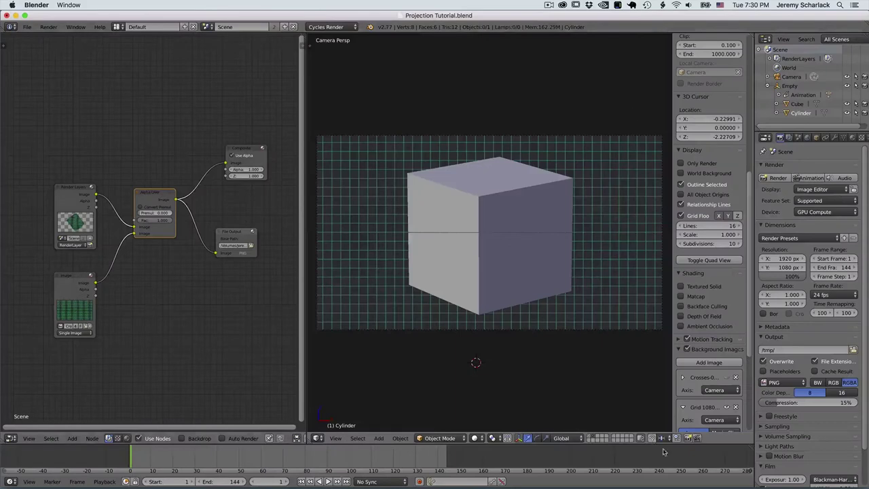
pyautogui.scroll(-6, 745, 412)
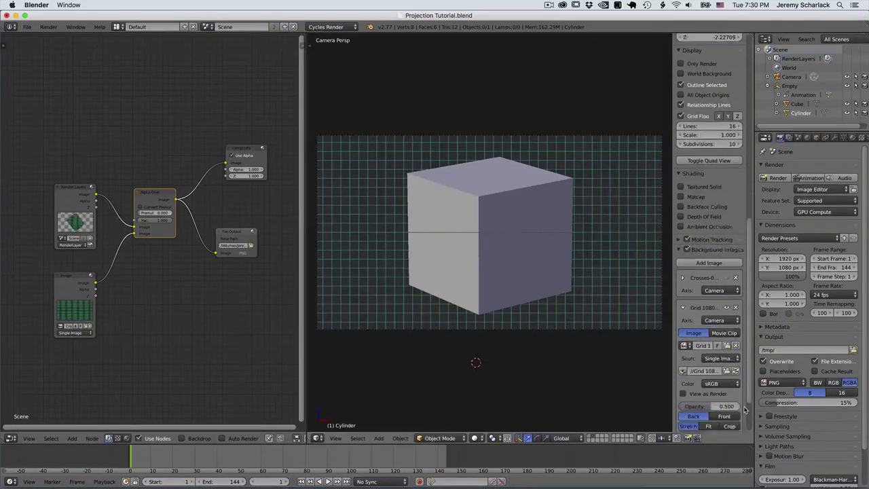
pyautogui.moveTo(710, 352); pyautogui.dragTo(740, 351)
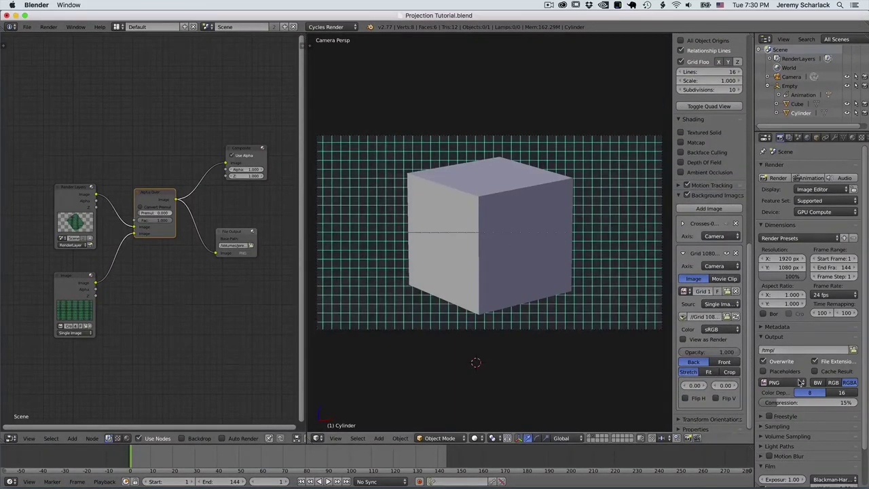
# - Select the cube and display its material nodes and material settings
pyautogui.rightClick(567, 298)
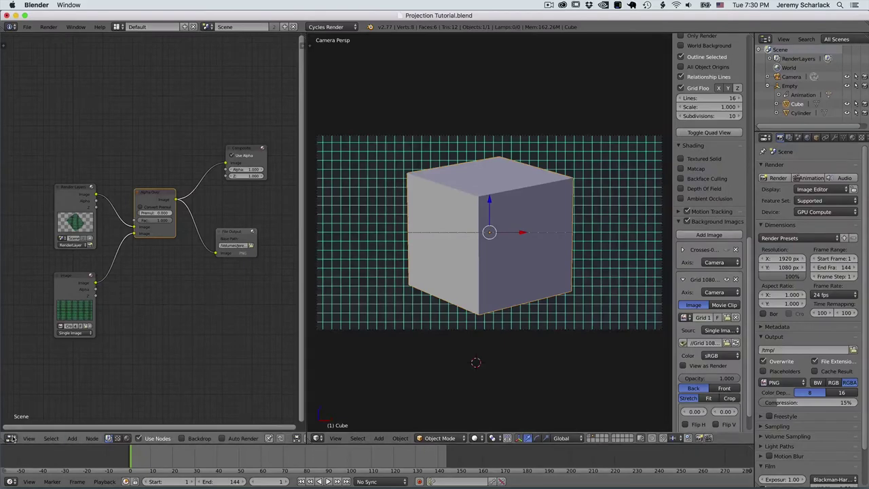
pyautogui.hotkey('shift', 'F3')
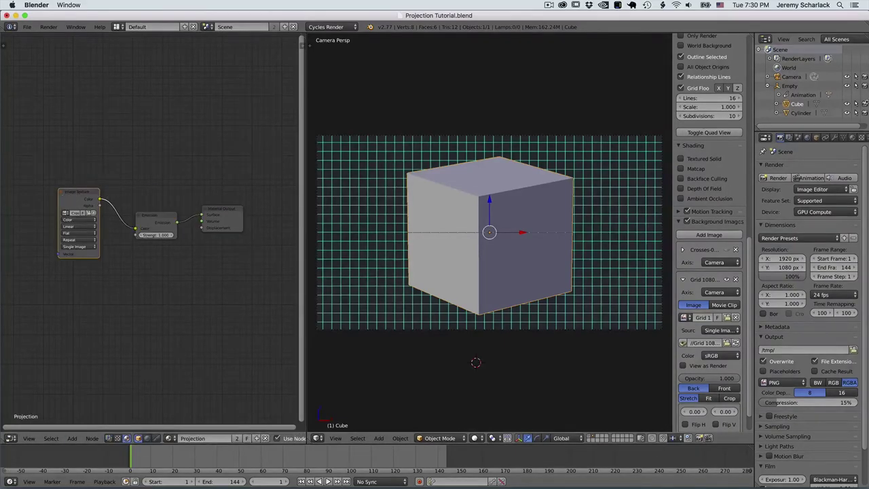
pyautogui.click(850, 138)
pyautogui.hotkey('shift', 'g')
pyautogui.press('super+z')
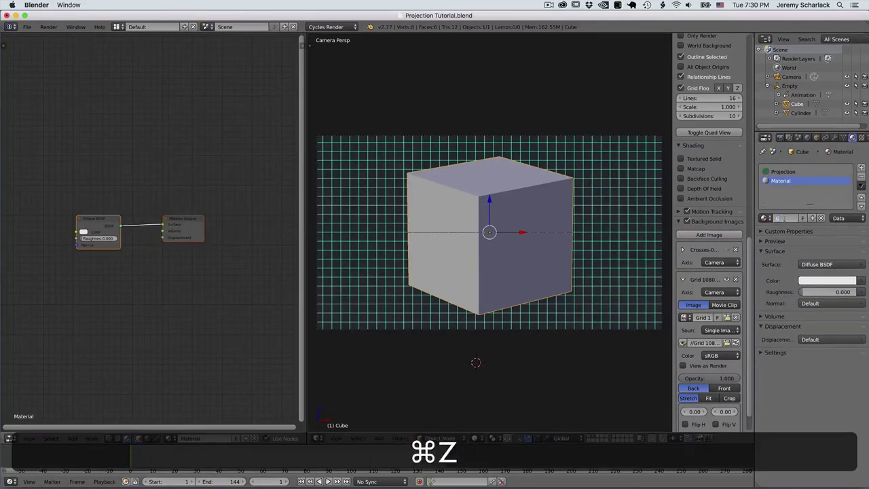
pyautogui.press('super+z')
pyautogui.press('super+z')
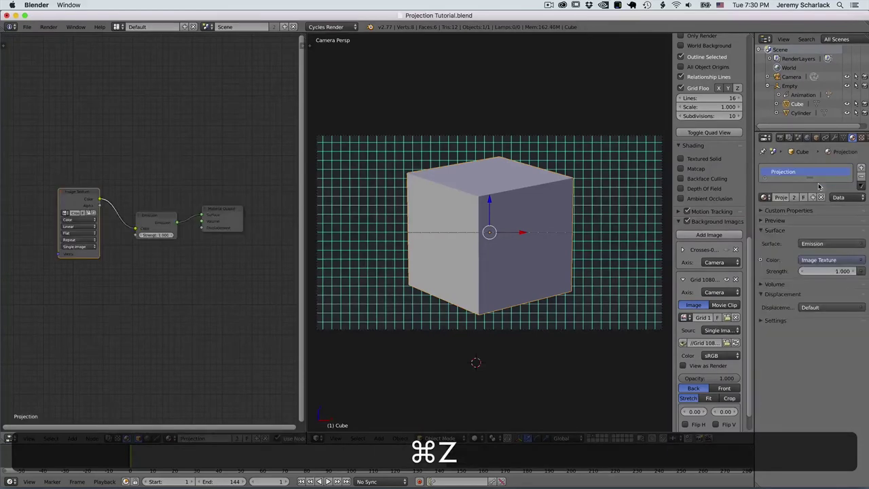
# - Make an independent copy of the cube's Projection material and name it Grid Projection
pyautogui.click(812, 197)
pyautogui.click(784, 197)
pyautogui.write('Grid ')
pyautogui.write('P')
pyautogui.write('roj')
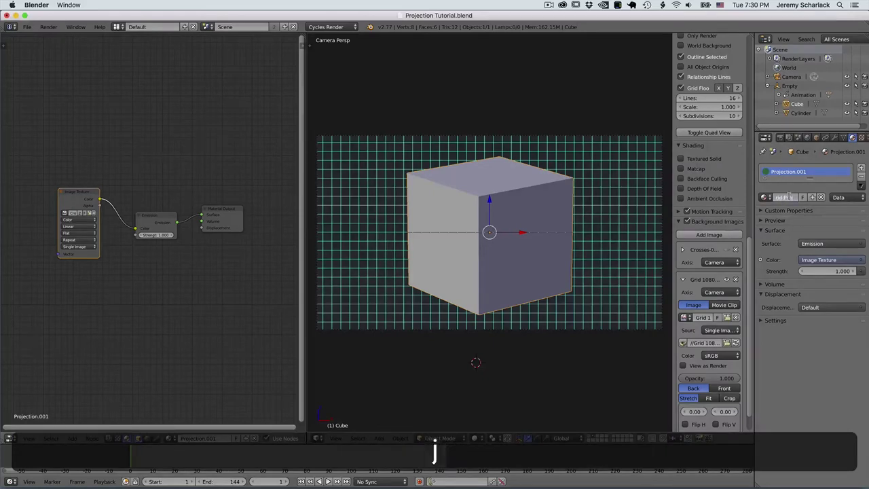
pyautogui.write('ection')
pyautogui.press('Return')
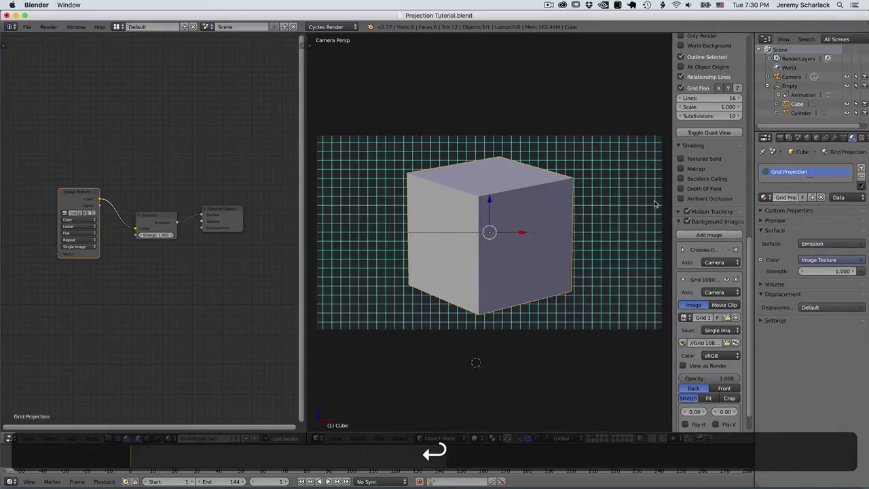
# - Load Grid 4K-01.png into the material's Image Texture node and preview the projection in Rendered shading
pyautogui.click(93, 214)
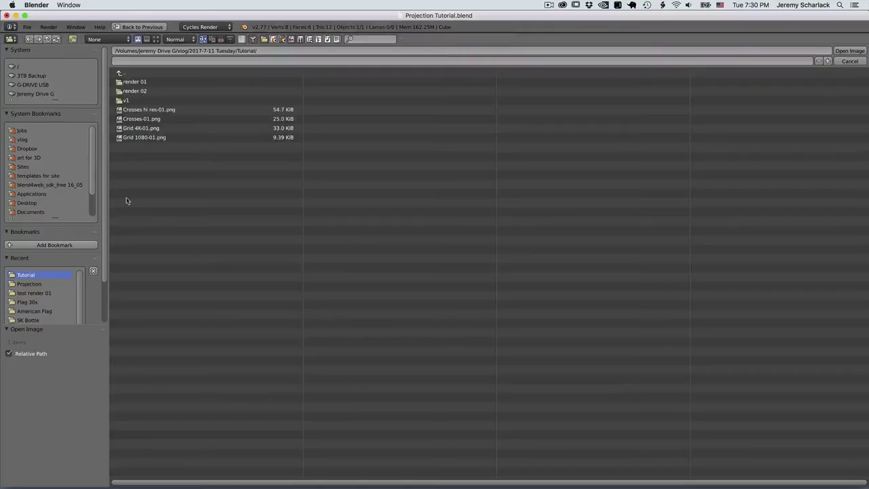
pyautogui.doubleClick(172, 132)
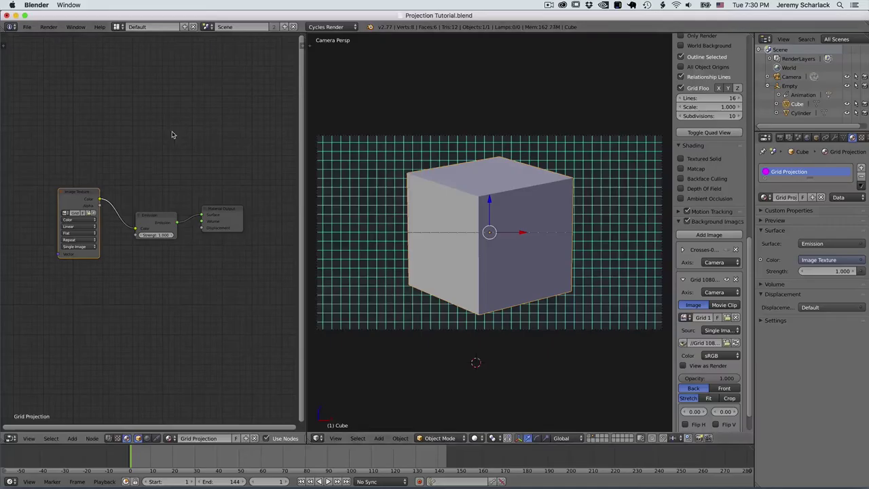
pyautogui.click(477, 440)
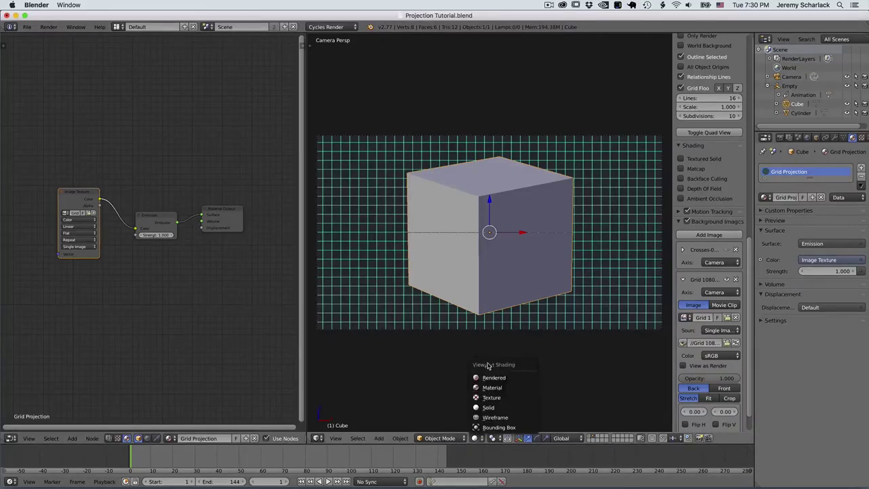
pyautogui.click(492, 378)
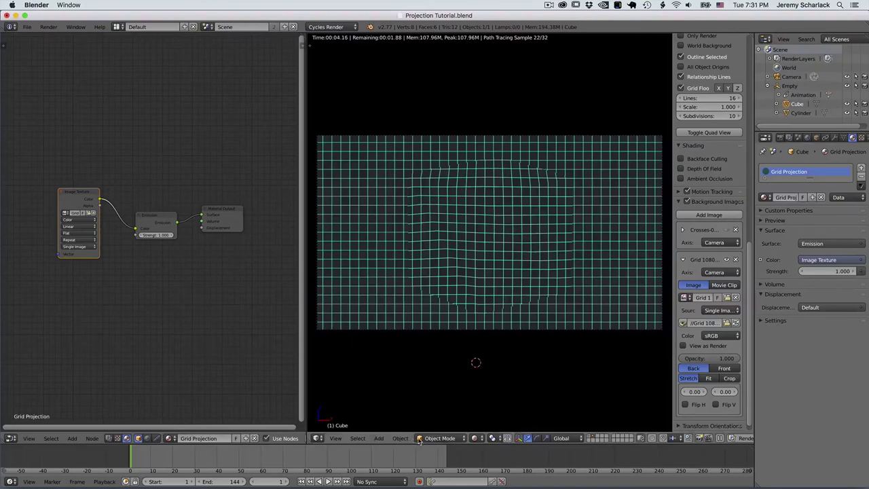
# - Set the camera view to Material shading, deselect the cube and bring up the render settings
pyautogui.click(476, 438)
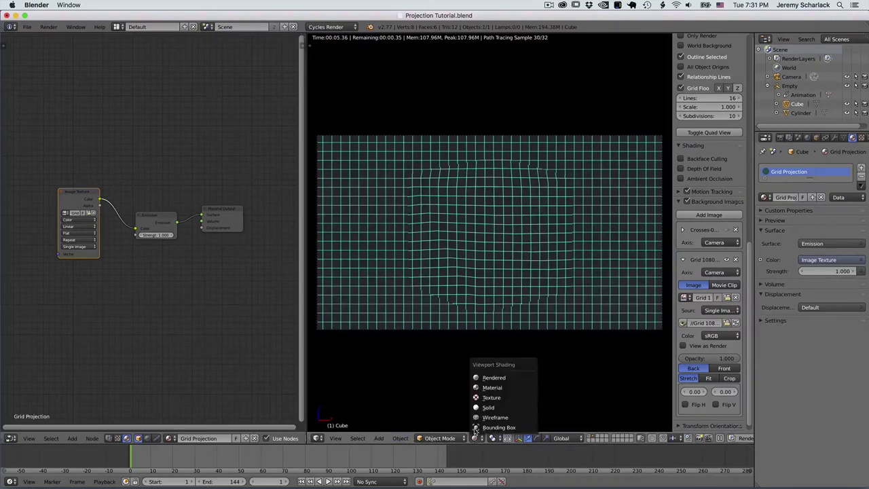
pyautogui.click(489, 388)
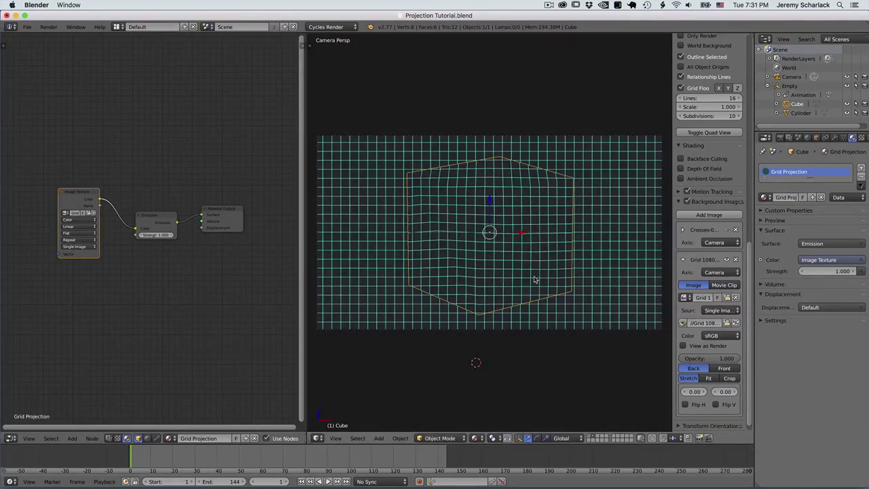
pyautogui.press('a')
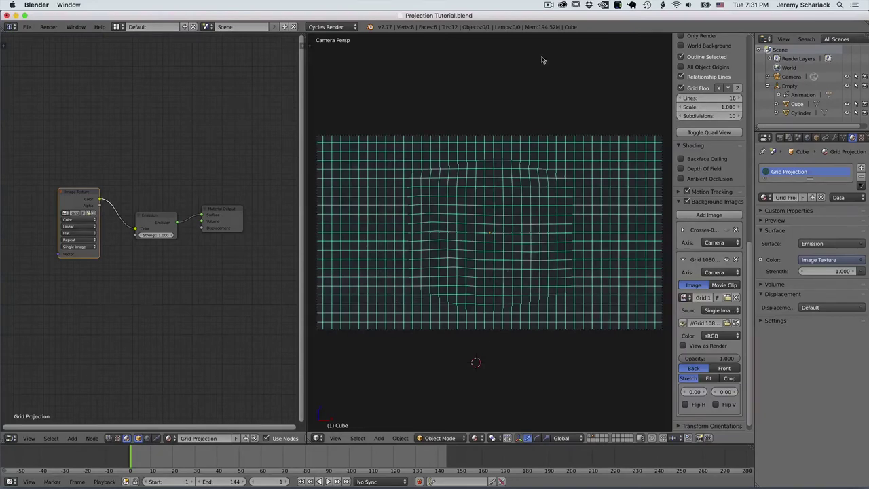
pyautogui.click(780, 138)
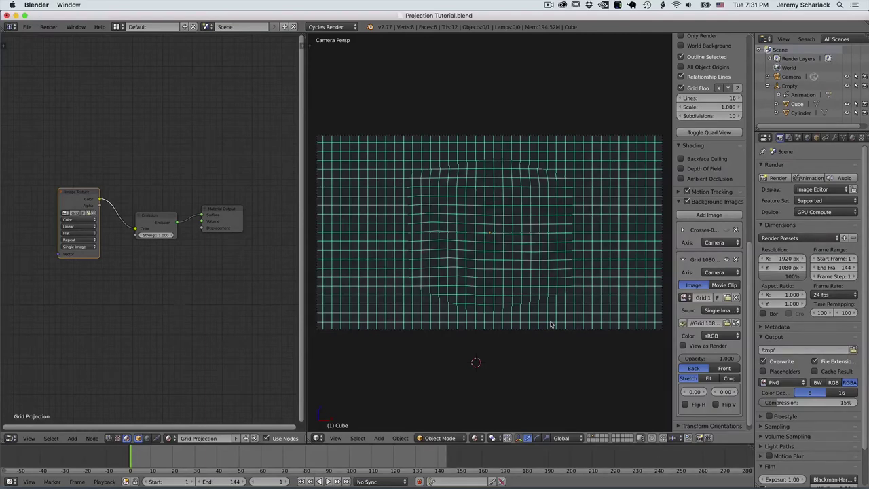
pyautogui.scroll(-2, 550, 324)
pyautogui.scroll(1, 550, 325)
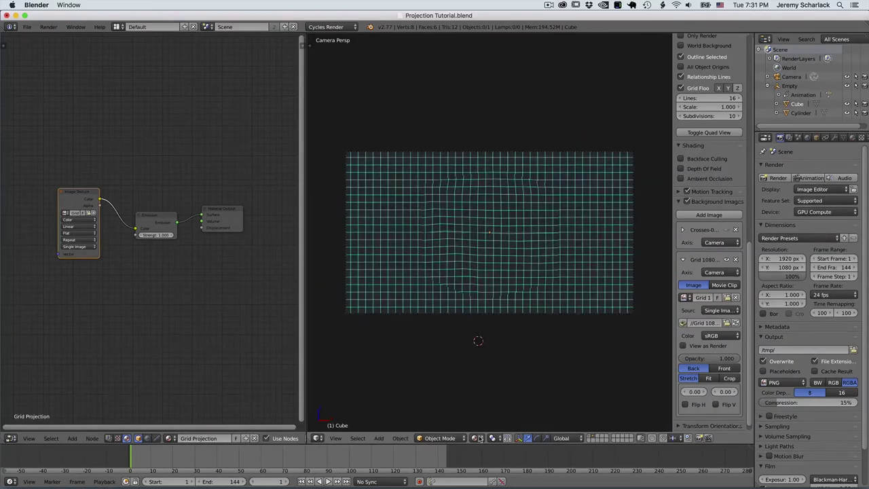
# - Show the cylinder's layer together with the cube's and move the cylinder to a different, hidden layer
pyautogui.keyDown('shift'); pyautogui.click(597, 440); pyautogui.keyUp('shift')
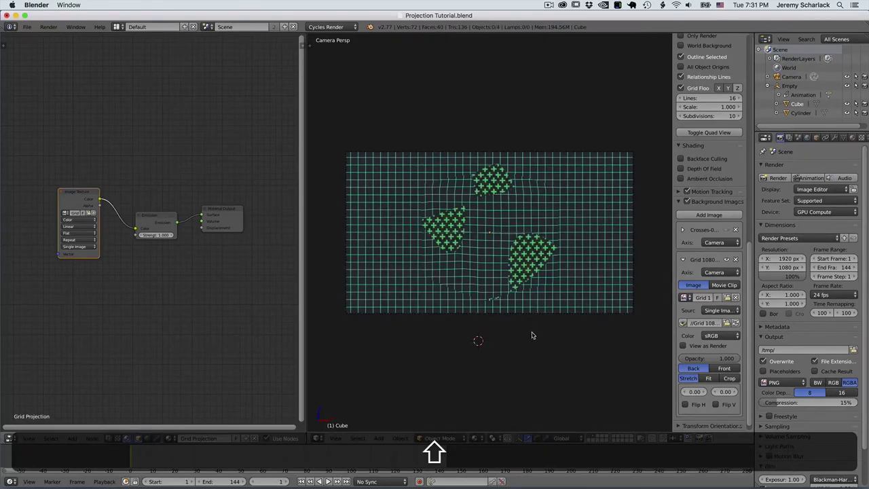
pyautogui.rightClick(533, 269)
pyautogui.press('m')
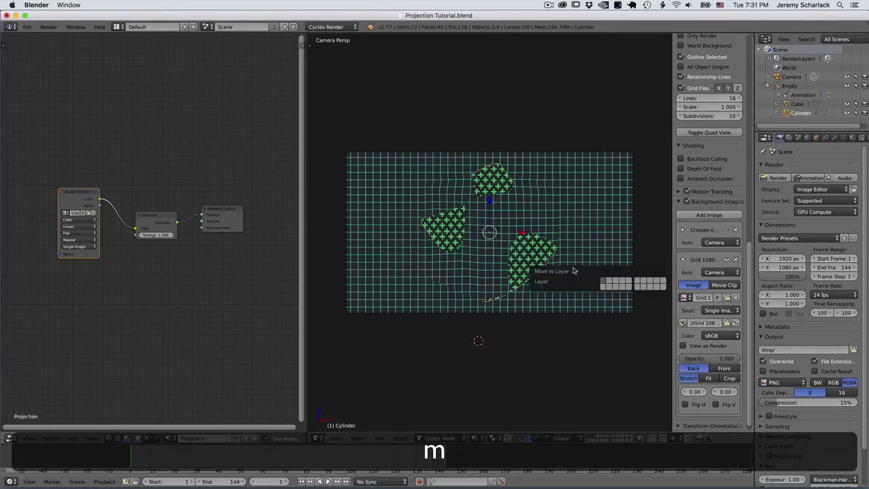
pyautogui.click(608, 282)
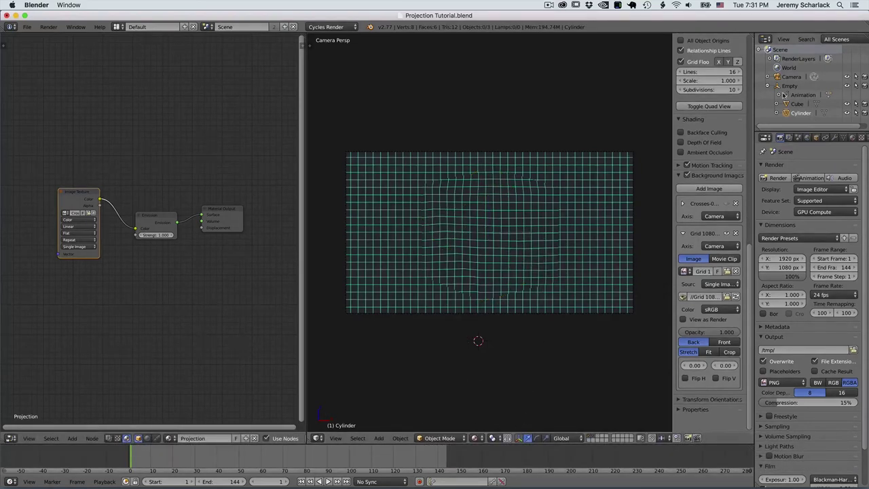
# - Select the camera and change its lens type to Orthographic
pyautogui.click(788, 77)
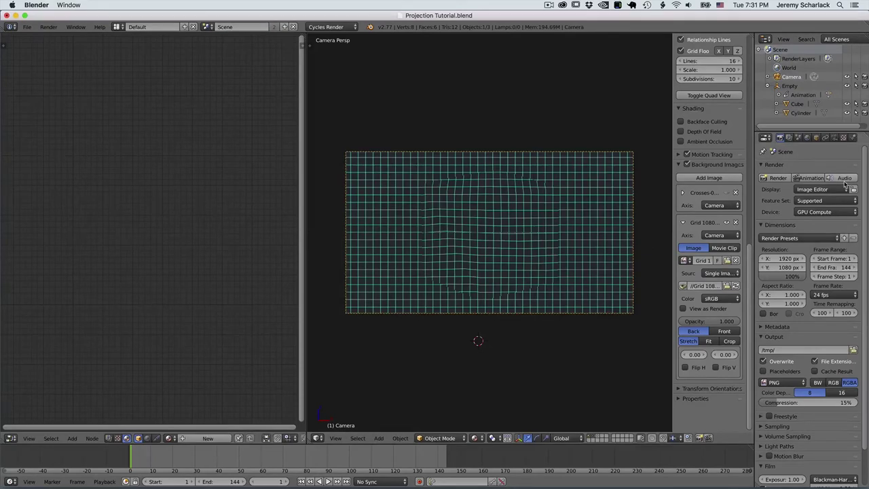
pyautogui.click(833, 138)
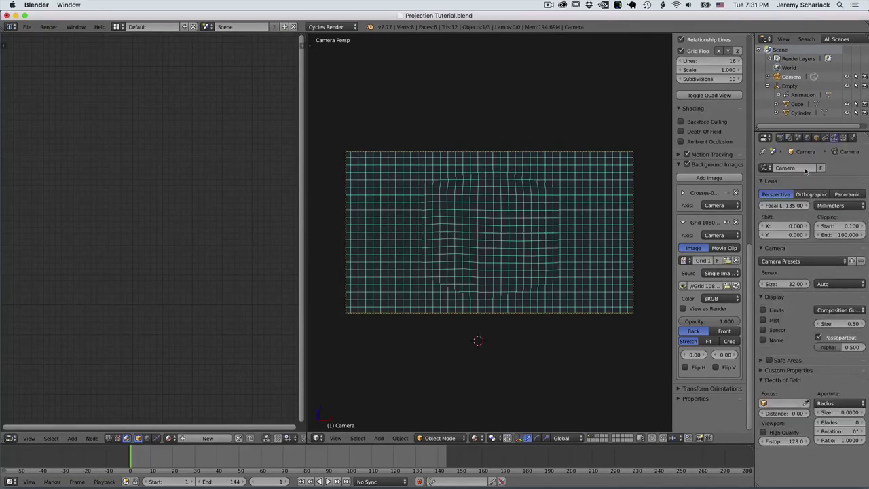
pyautogui.click(813, 195)
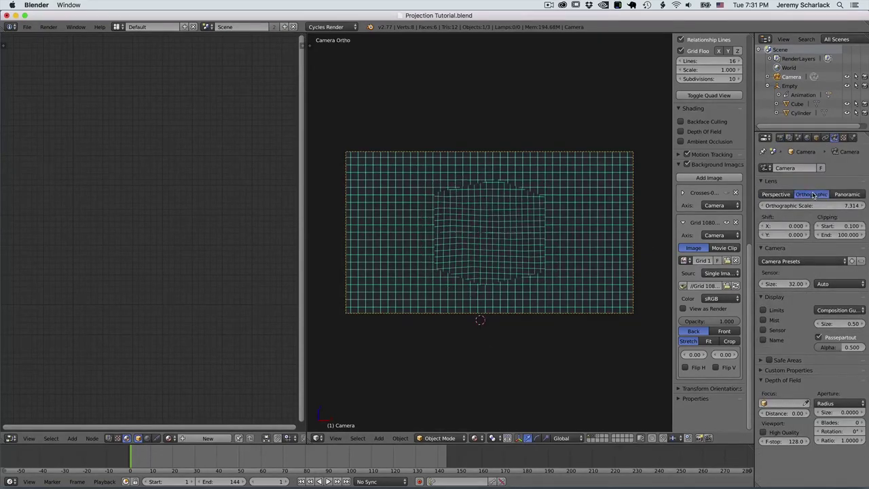
# - Save the file as a new version named Projection Tutorial 2.blend
pyautogui.press('super+shift+s')
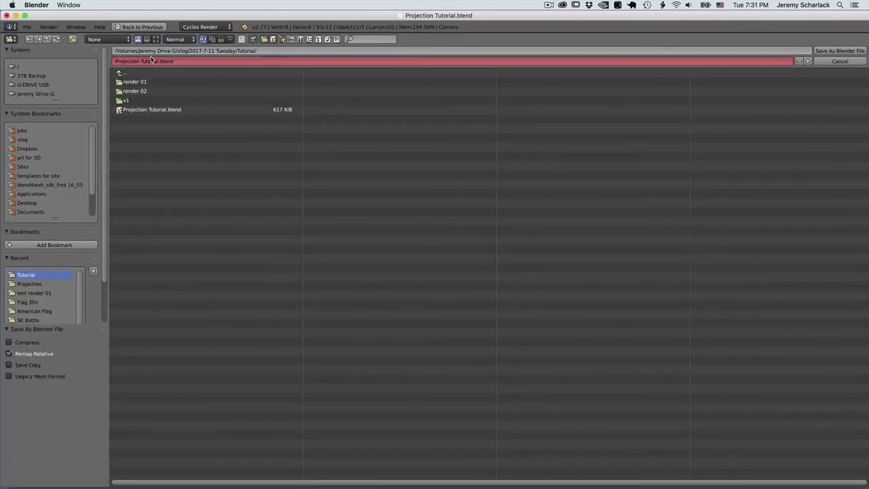
pyautogui.write('2')
pyautogui.press('Return')
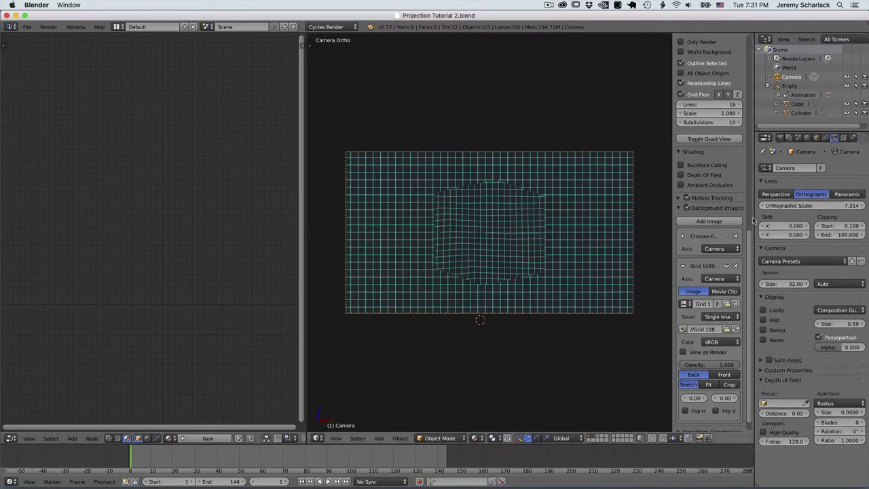
# - Turn the node editor area into a 3D View showing the scene from the top in orthographic projection
pyautogui.click(11, 438)
pyautogui.click(20, 423)
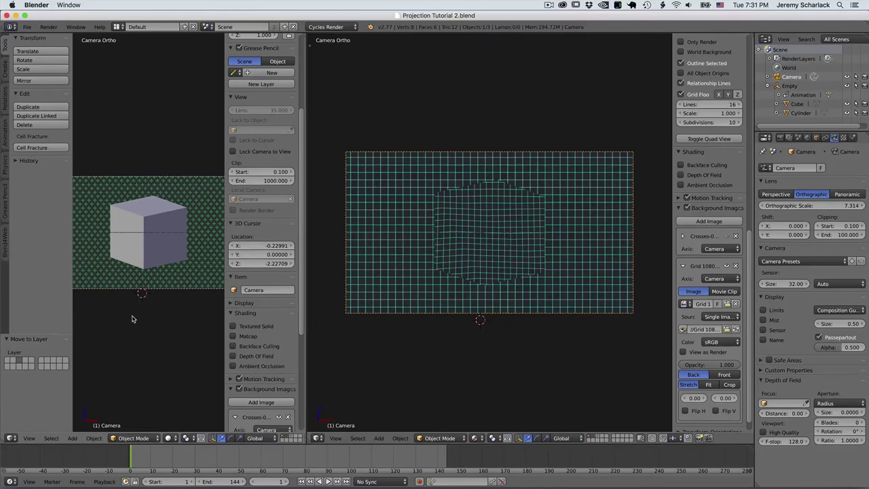
pyautogui.press('KP_7')
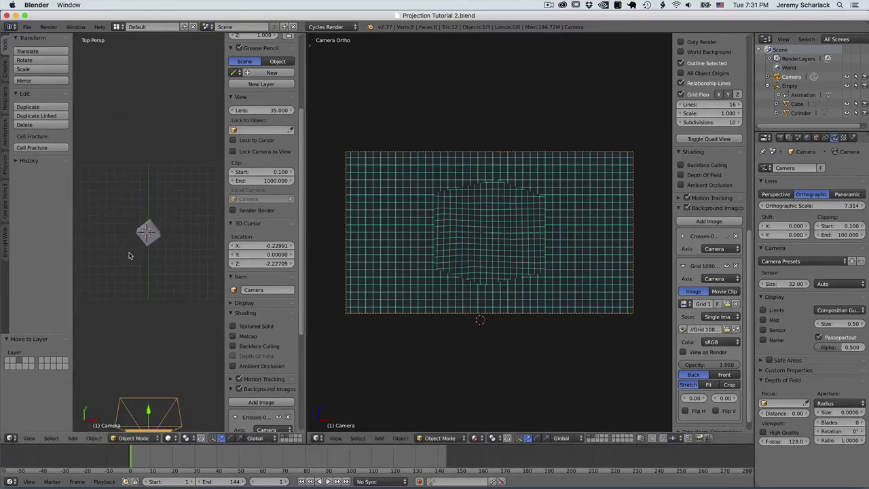
pyautogui.press('KP_5')
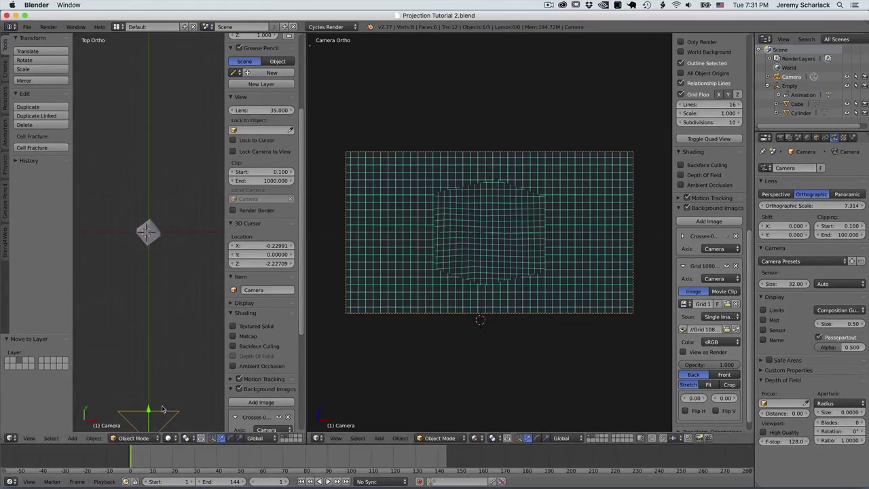
# - Move the camera about 10.8 units along Y toward the cube and back away by about 6.29 units
pyautogui.press('g')
pyautogui.press('y')
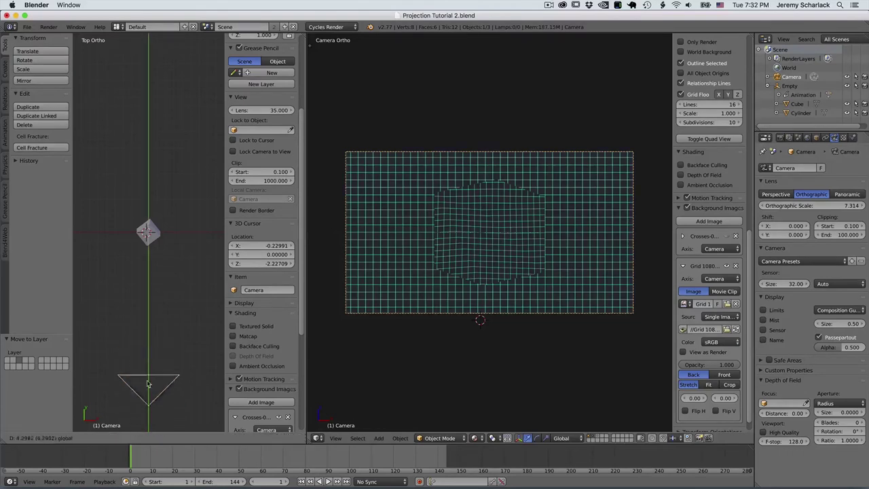
pyautogui.click(150, 370)
pyautogui.click(150, 312)
pyautogui.click(154, 309)
pyautogui.press('g')
pyautogui.press('y')
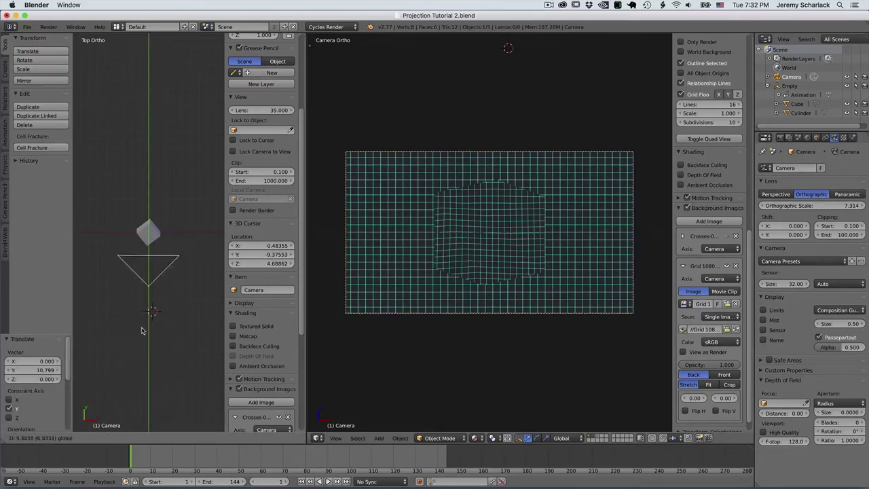
pyautogui.click(153, 357)
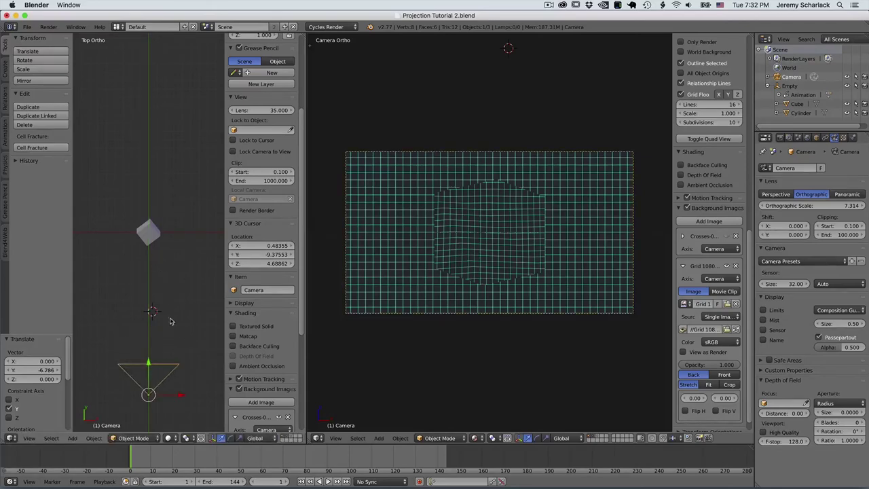
pyautogui.press('g')
pyautogui.press('Escape')
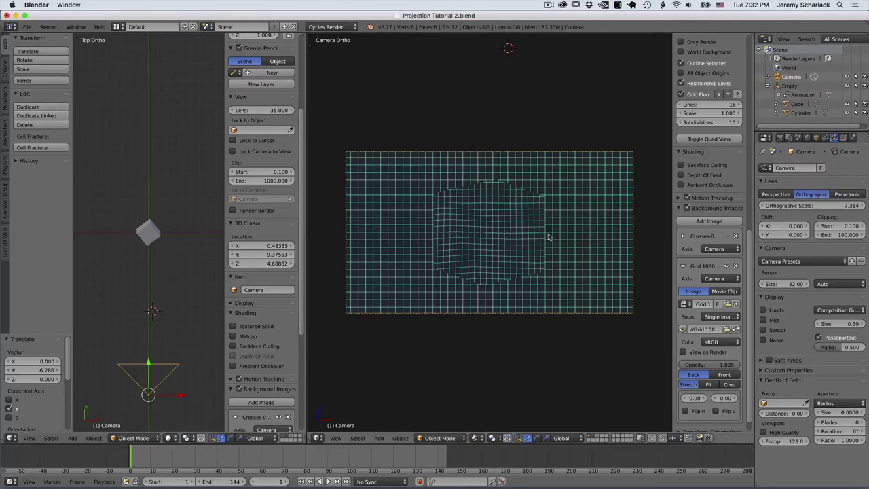
# - Set the camera's Orthographic Scale to 5.314 with the camera view in Solid shading
pyautogui.click(811, 205)
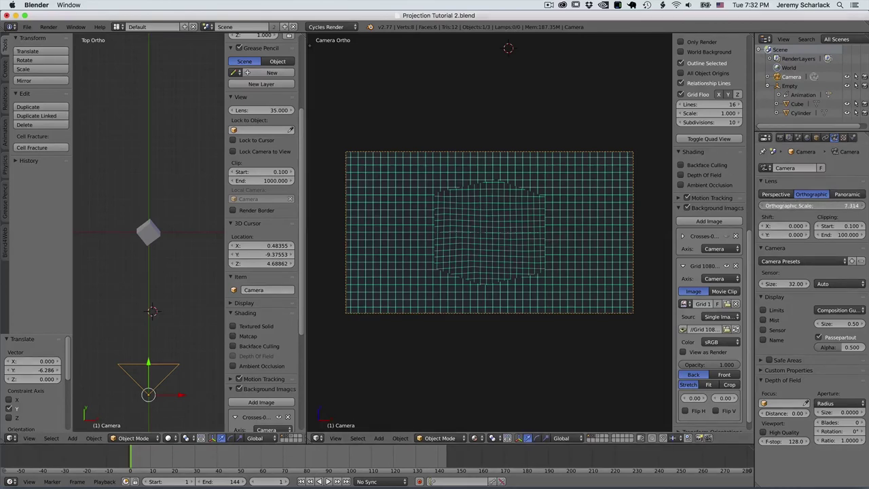
pyautogui.press('Return')
pyautogui.press('z')
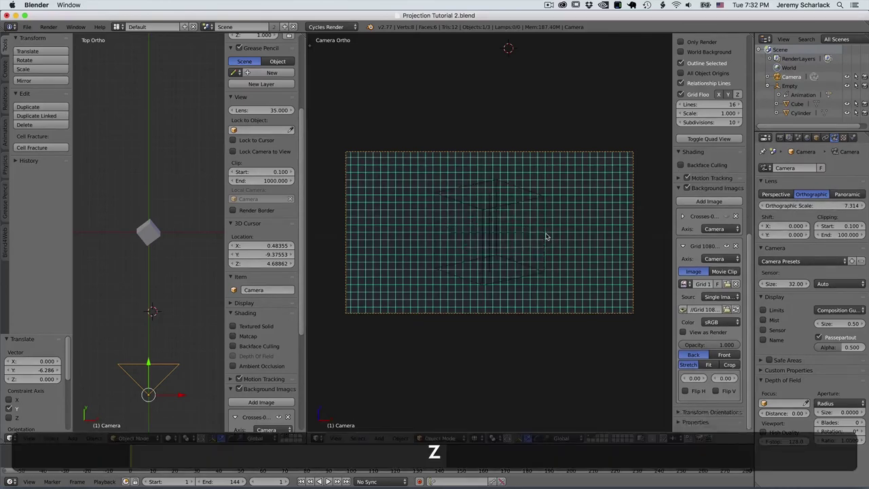
pyautogui.moveTo(814, 205); pyautogui.dragTo(733, 205)
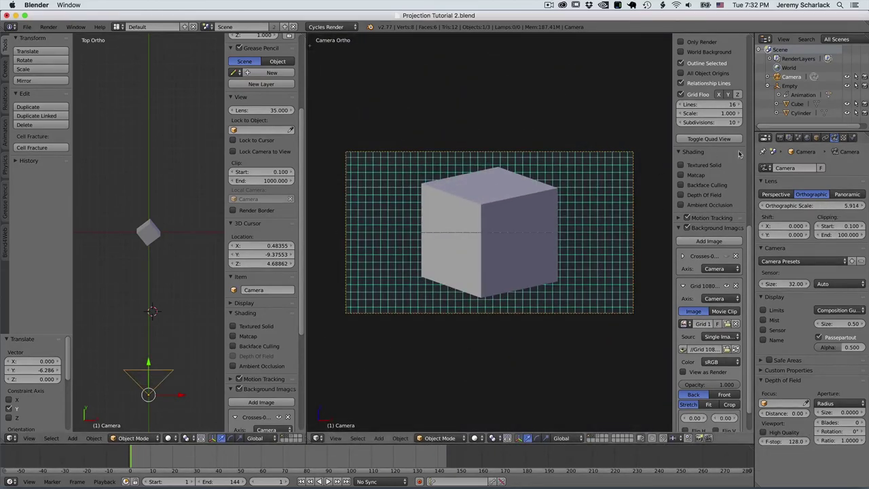
pyautogui.moveTo(811, 205)
pyautogui.mouseDown()
pyautogui.moveTo(838, 205)
pyautogui.moveTo(792, 205)
pyautogui.moveTo(804, 205)
pyautogui.mouseUp()
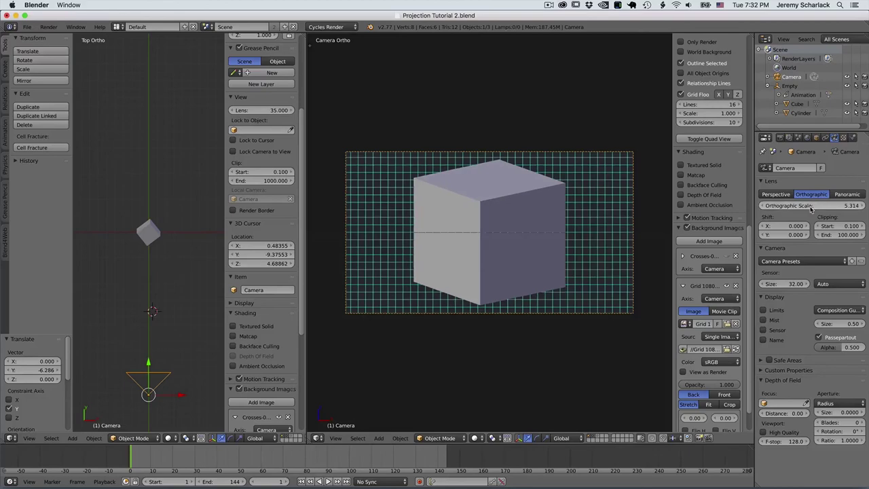
# - Turn the top view area into a UV/Image Editor and unwrap the cube's three camera-facing faces by projecting from the camera view
pyautogui.click(10, 438)
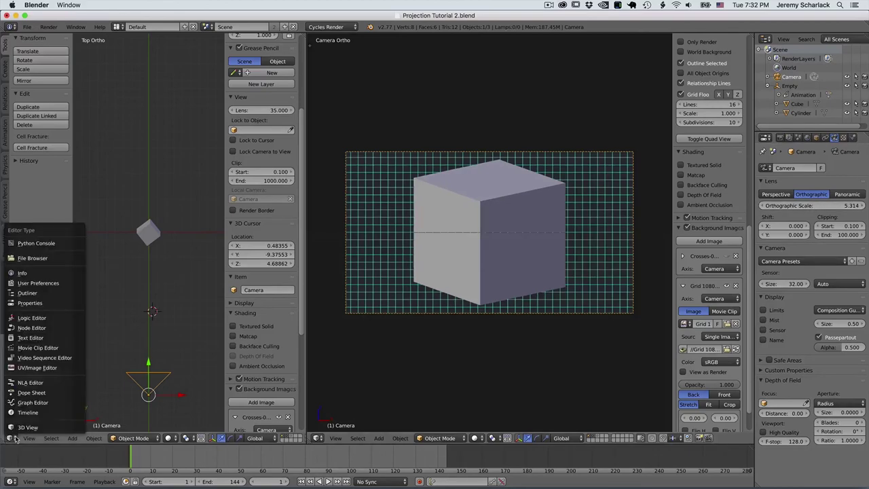
pyautogui.click(37, 367)
pyautogui.rightClick(478, 255)
pyautogui.press('Tab')
pyautogui.rightClick(472, 255)
pyautogui.keyDown('shift'); pyautogui.rightClick(490, 258); pyautogui.keyUp('shift')
pyautogui.keyDown('shift'); pyautogui.rightClick(486, 194); pyautogui.keyUp('shift')
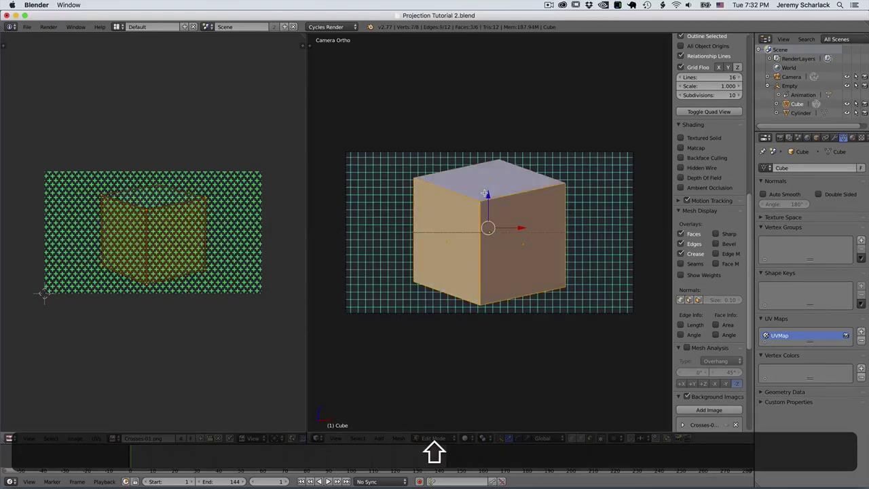
pyautogui.hotkey('shift', 'u')
pyautogui.click(485, 193)
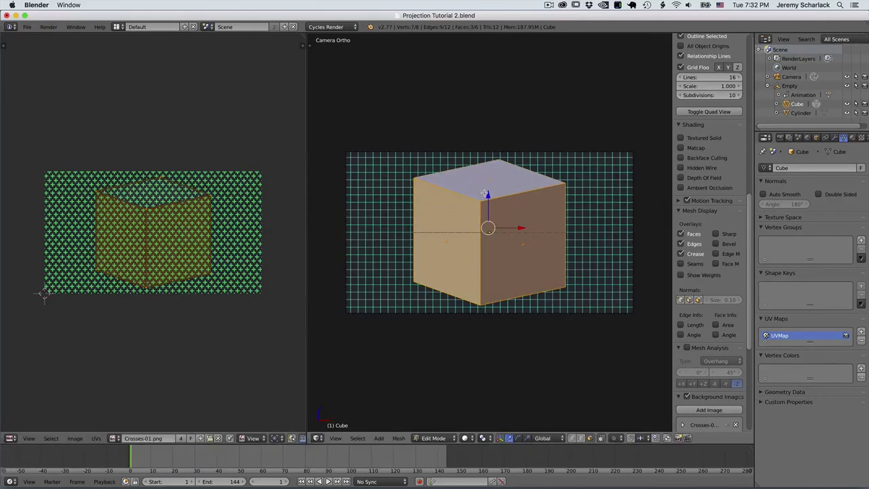
pyautogui.press('Tab')
# - Set the camera view's viewport shading to Material and deselect the cube
pyautogui.click(477, 438)
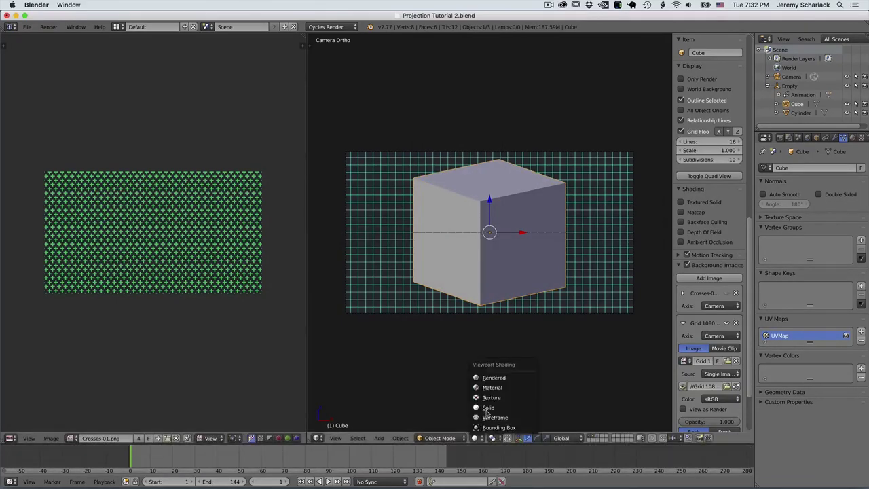
pyautogui.click(491, 388)
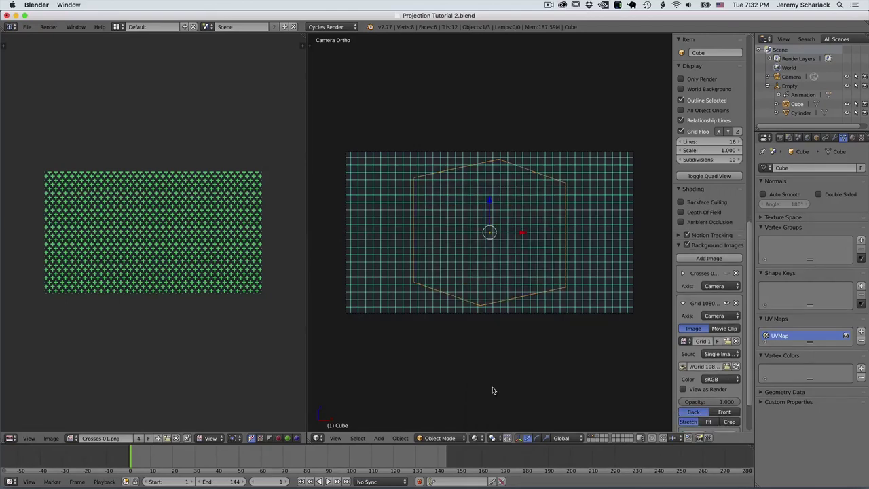
pyautogui.press('a')
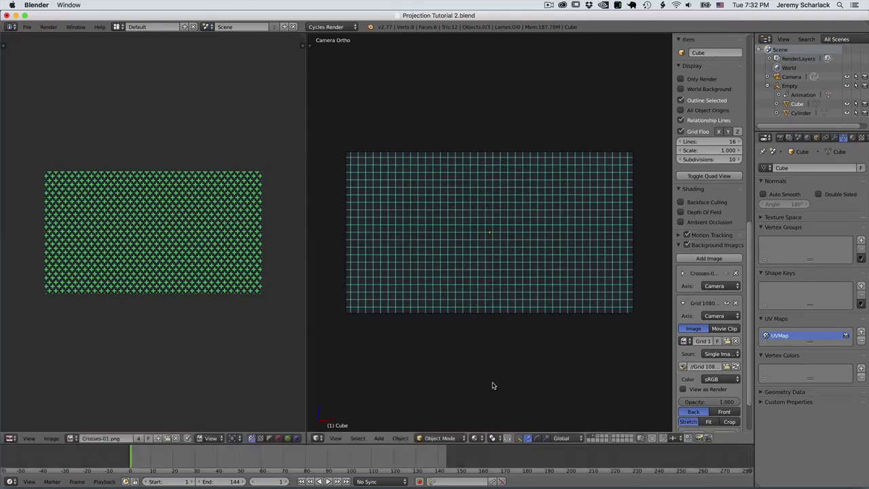
# - Go to frame 72 and unwrap the cube's three faces visible there by projecting from the camera view
pyautogui.moveTo(140, 449); pyautogui.dragTo(274, 462)
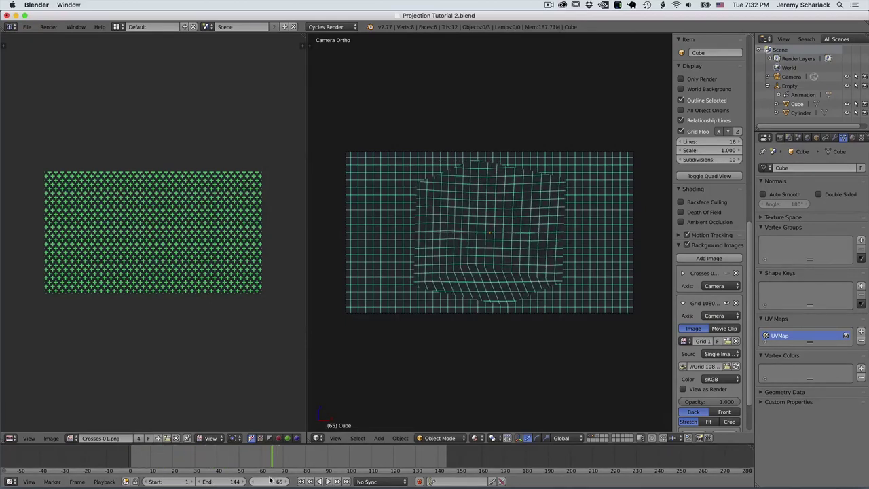
pyautogui.press('Up')
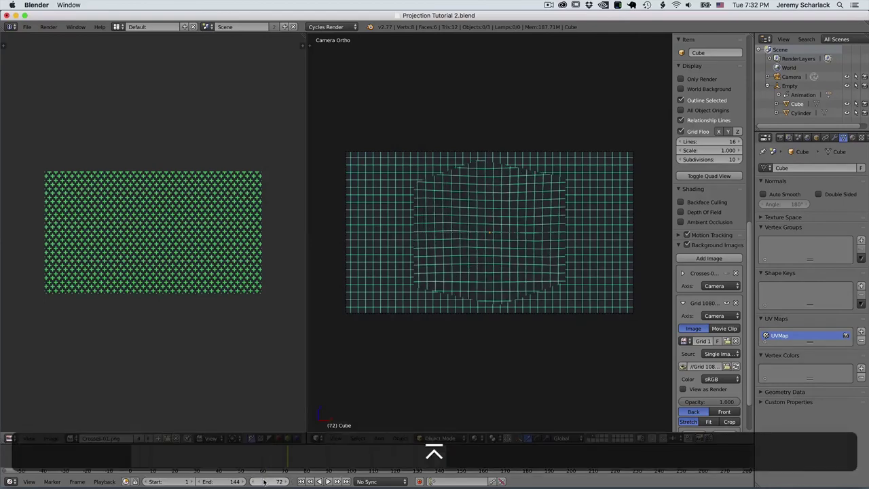
pyautogui.press('Tab')
pyautogui.keyDown('shift'); pyautogui.rightClick(487, 265); pyautogui.keyUp('shift')
pyautogui.press('u')
pyautogui.click(489, 266)
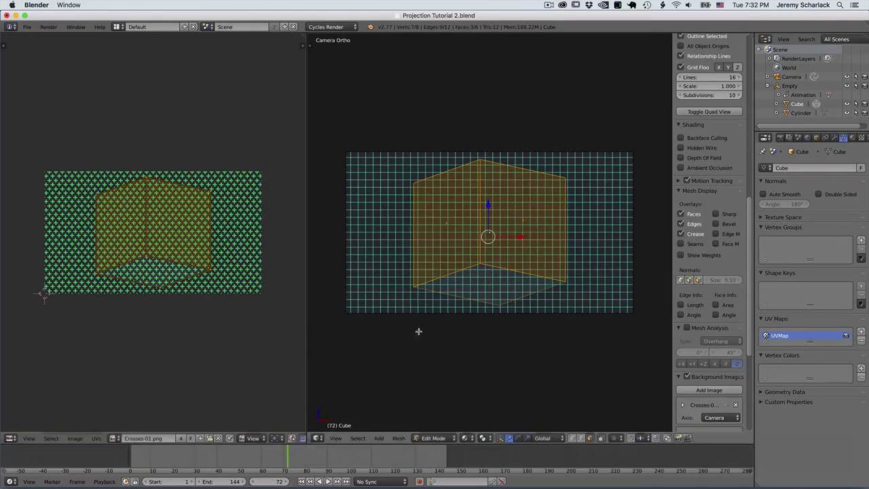
pyautogui.press('Tab')
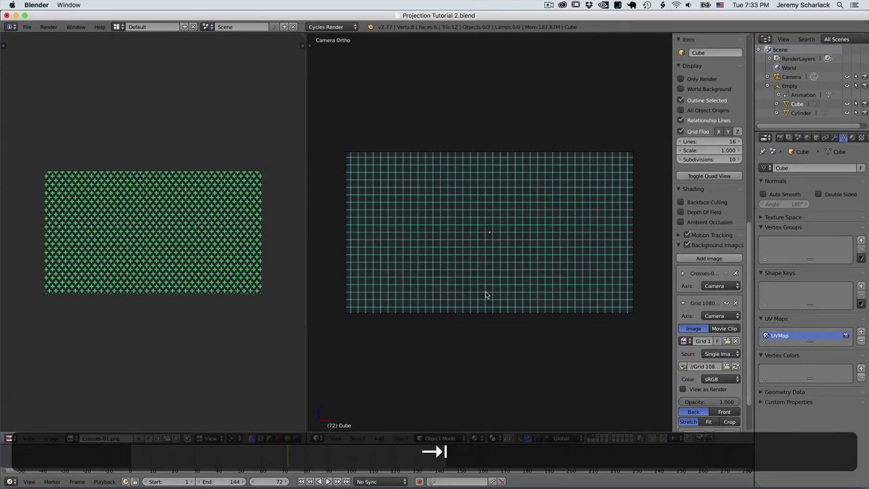
# - Scrub around frame 72 and play the animation from there to check the grid projection on the rotating cube
pyautogui.press('a')
pyautogui.press('a')
pyautogui.moveTo(281, 462); pyautogui.dragTo(304, 475)
pyautogui.press('Down')
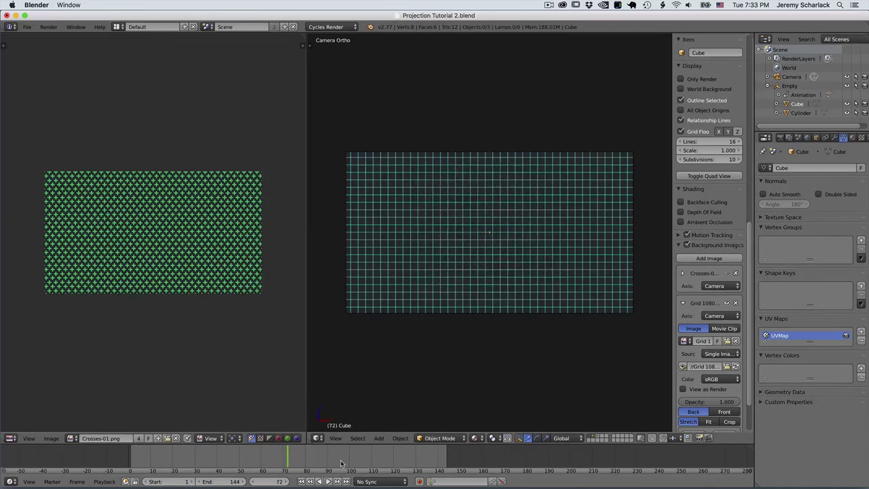
pyautogui.hotkey('alt', 'a')
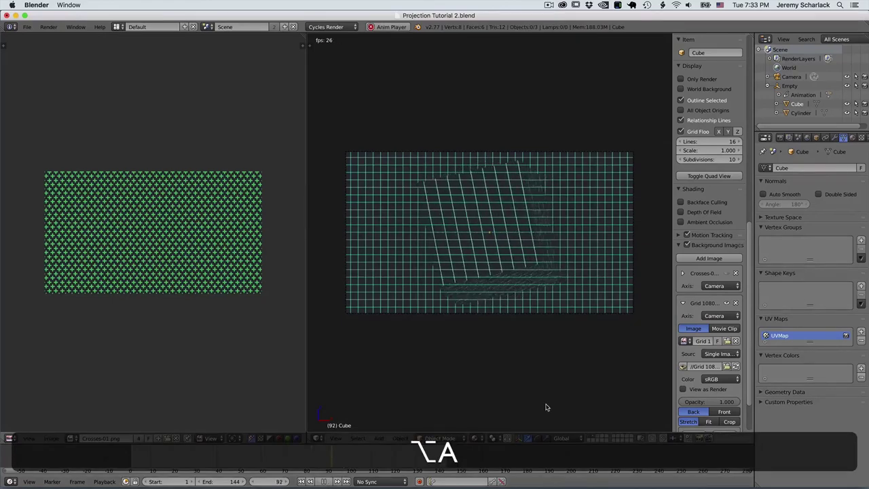